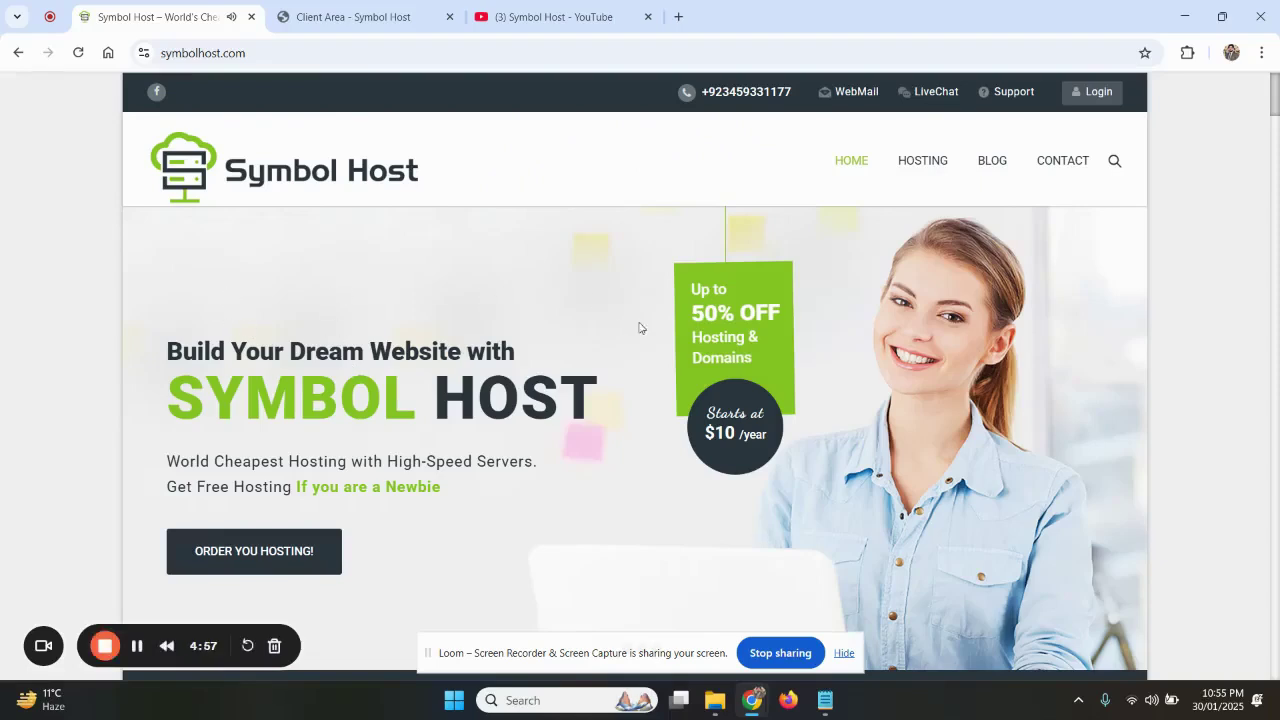
Bring the SMTP setup notes to the front and highlight the title line
key(alt+Tab)
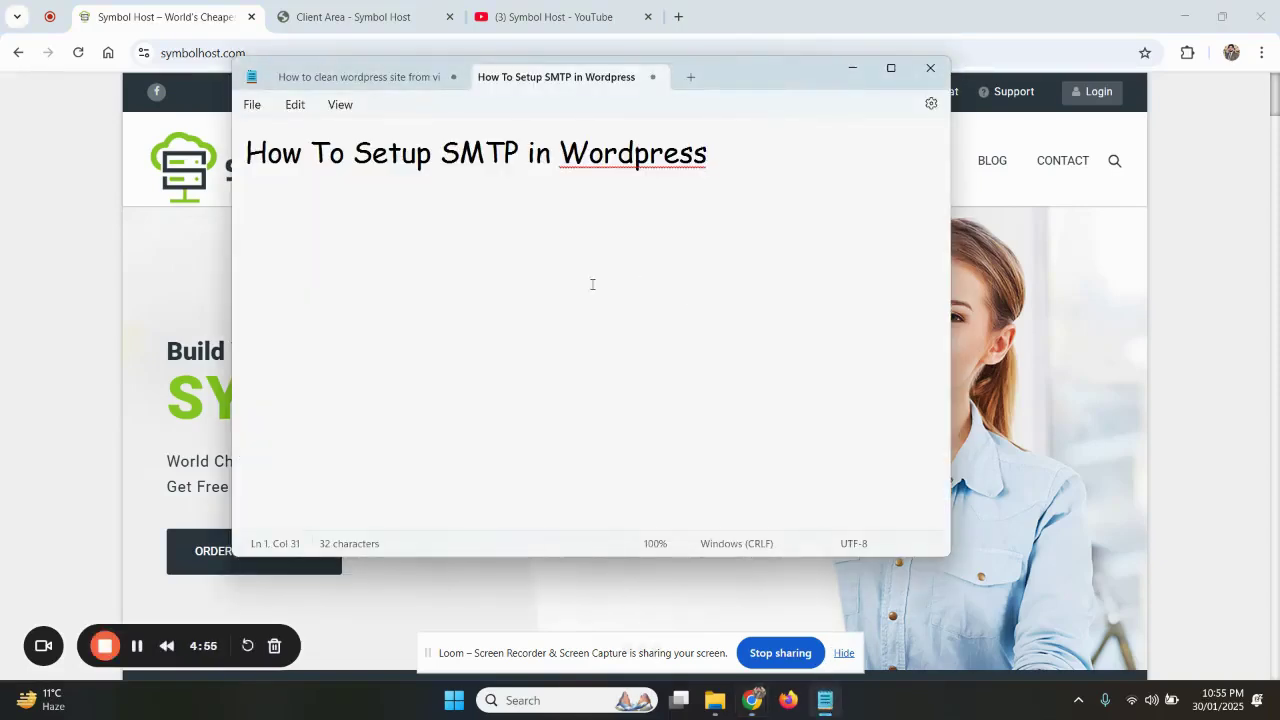
click(250, 155)
drag(250, 160, 716, 157)
click(607, 233)
drag(456, 153, 483, 160)
Type 'phpmailer disabled in our server, for few reason.' on the third line, fixing typos
click(438, 245)
text(phpmailer di)
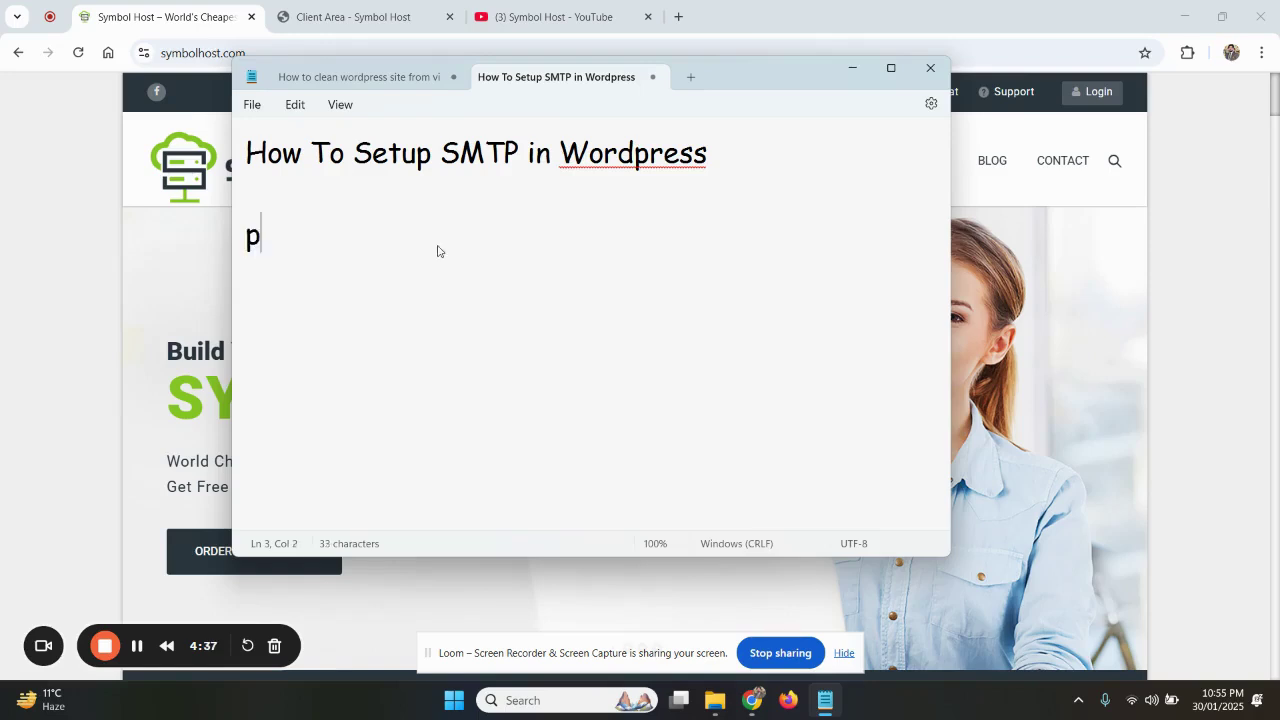
text(sab)
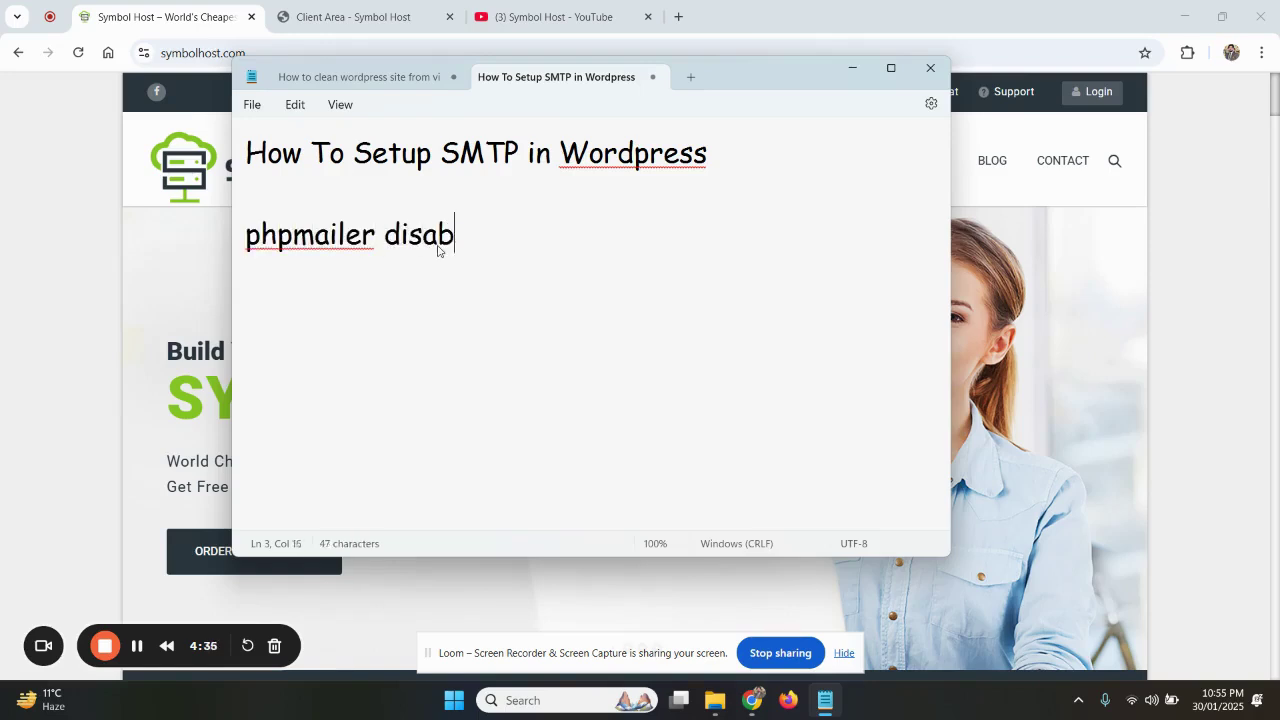
text(led in our server, for)
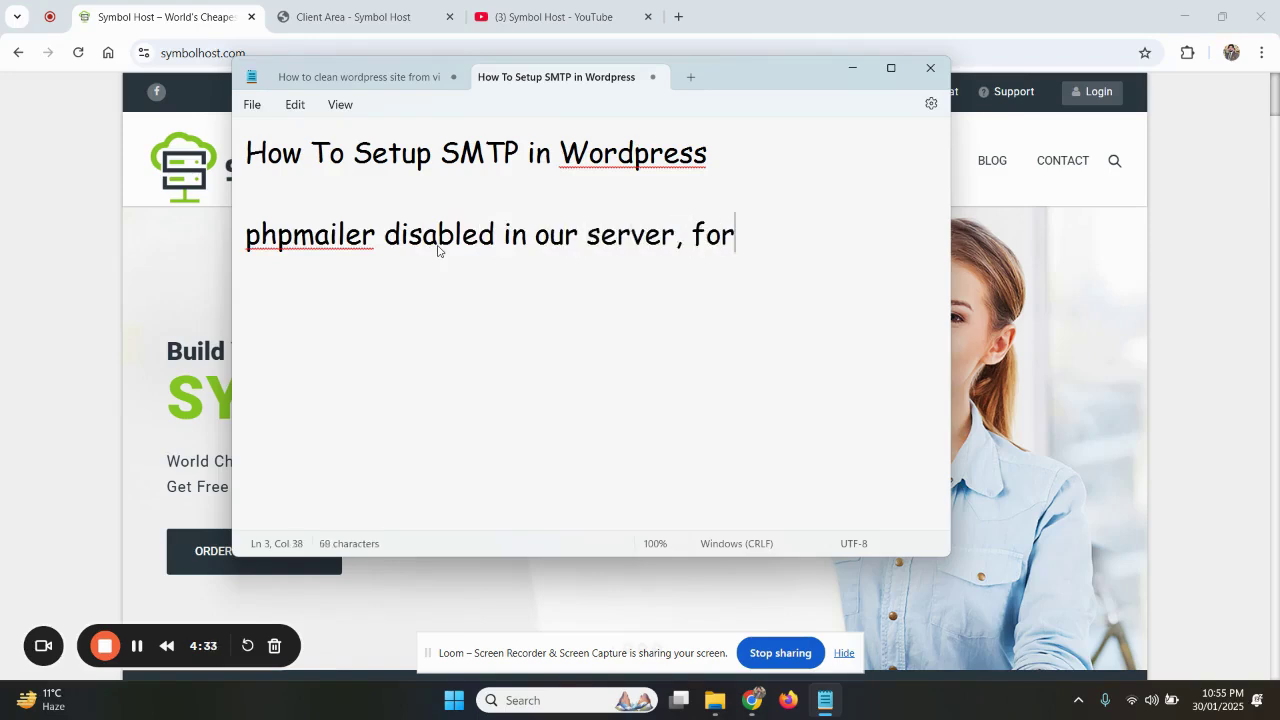
key(BackSpace)
text(e)
key(BackSpace)
text(r few reason.)
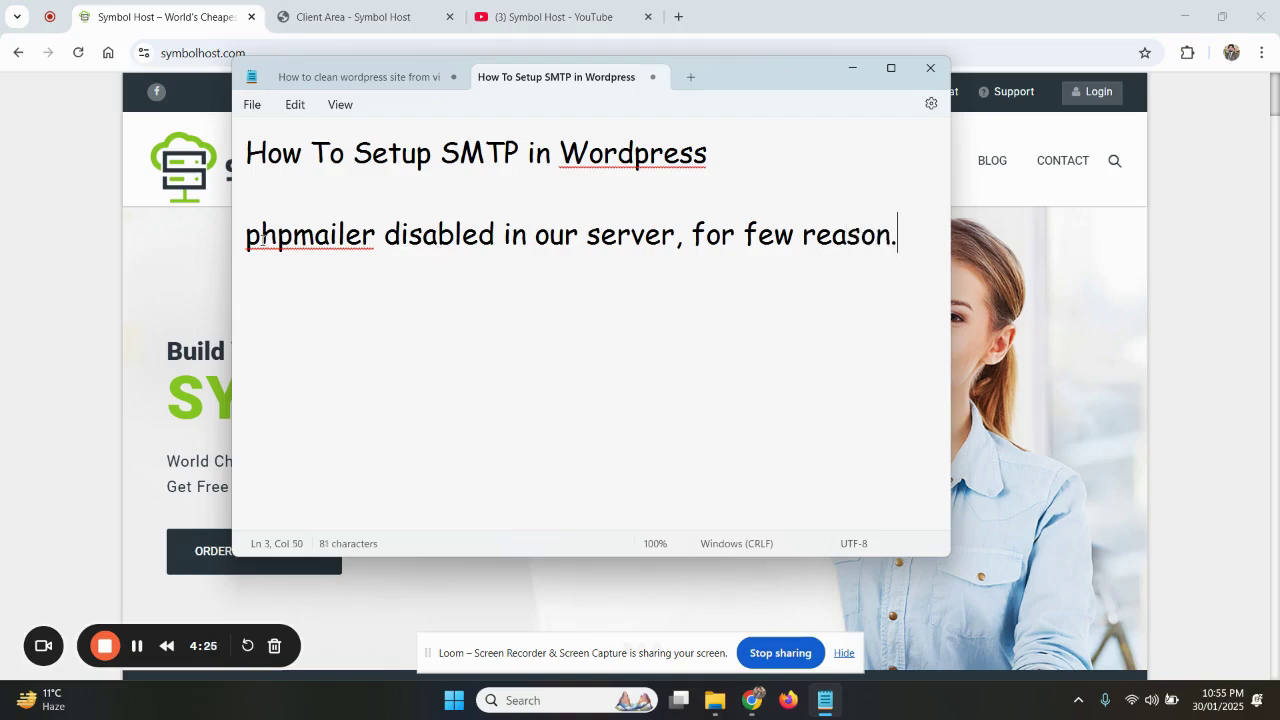
Repeatedly highlight 'phpmailer' and 'phpmailer disabled' in the note while explaining them
drag(247, 238, 496, 238)
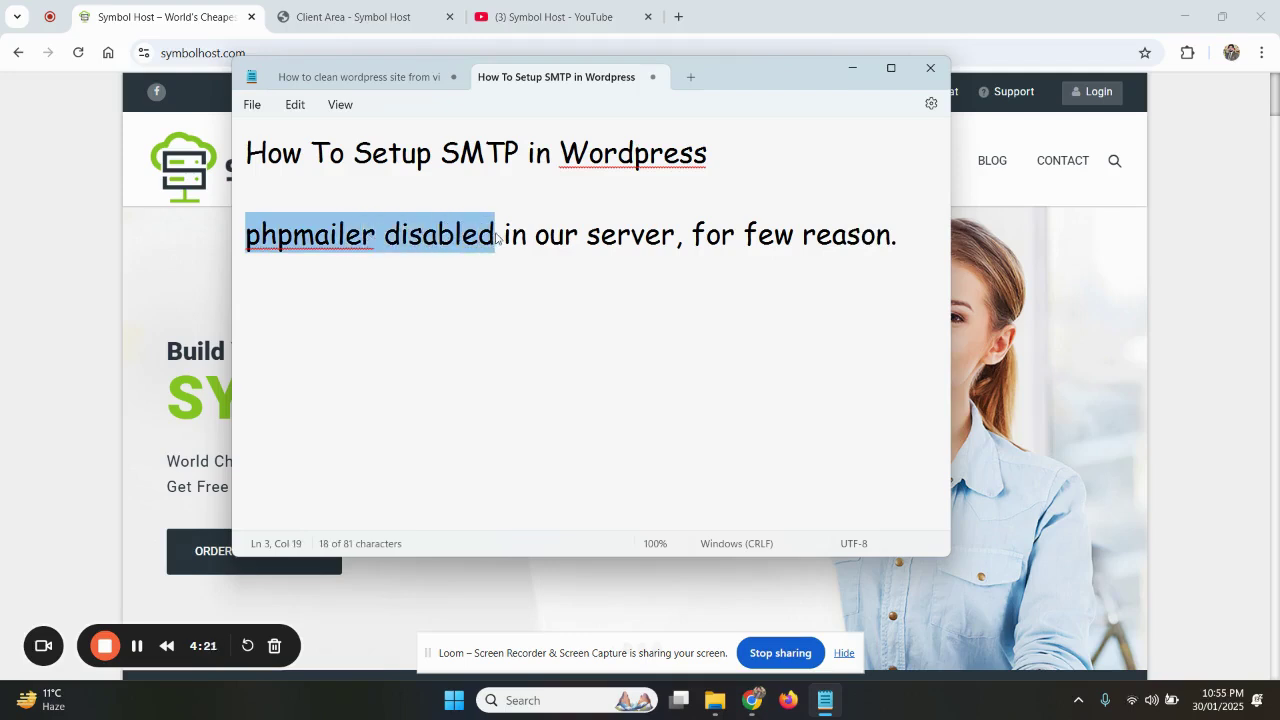
click(421, 257)
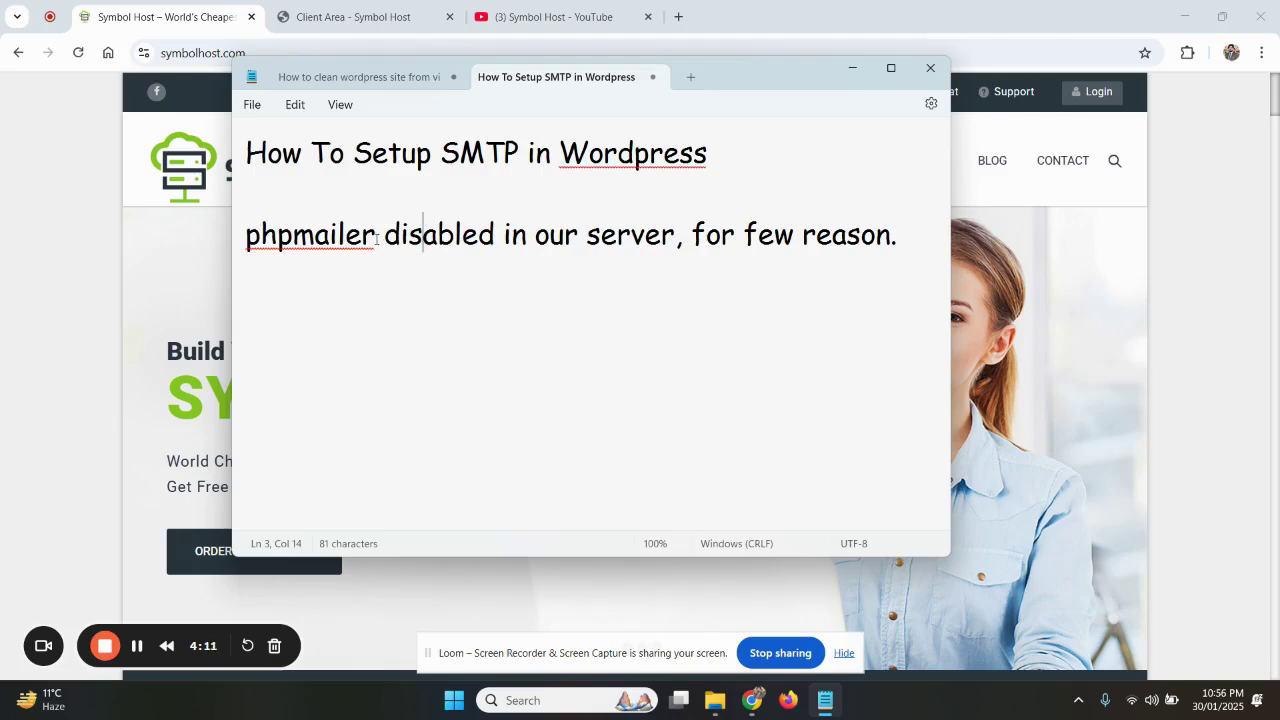
drag(375, 237, 249, 248)
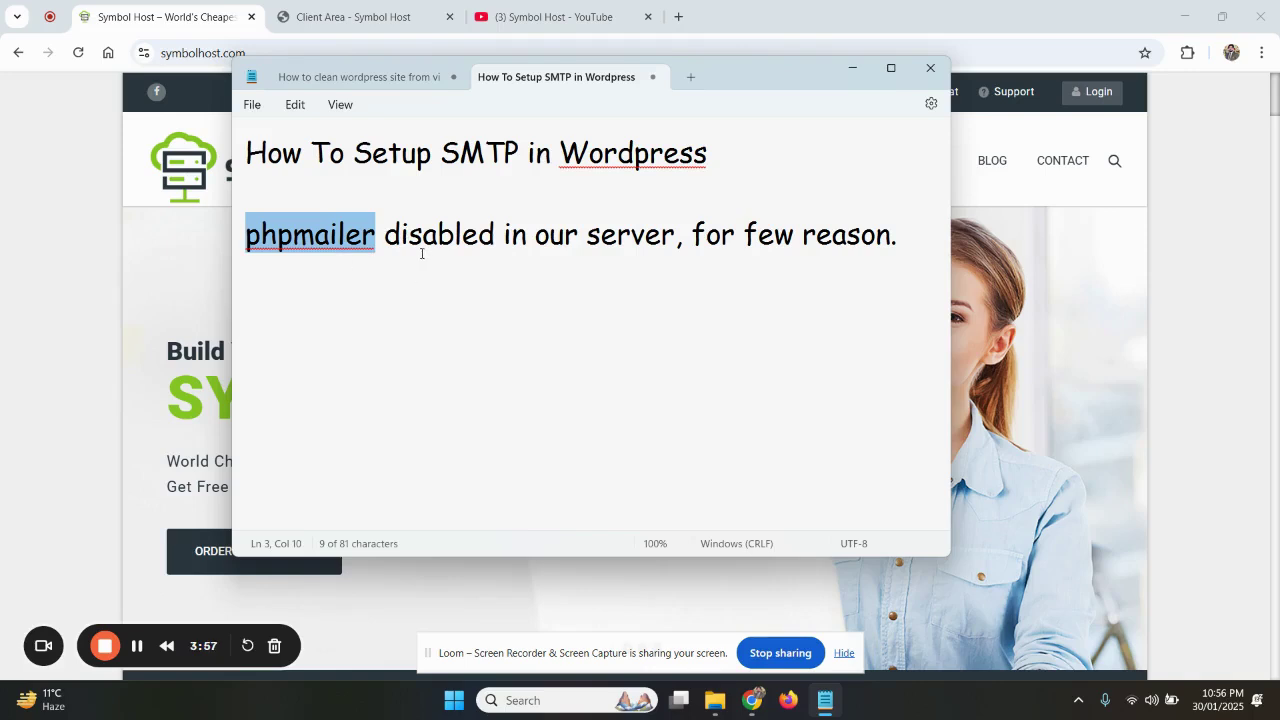
click(332, 318)
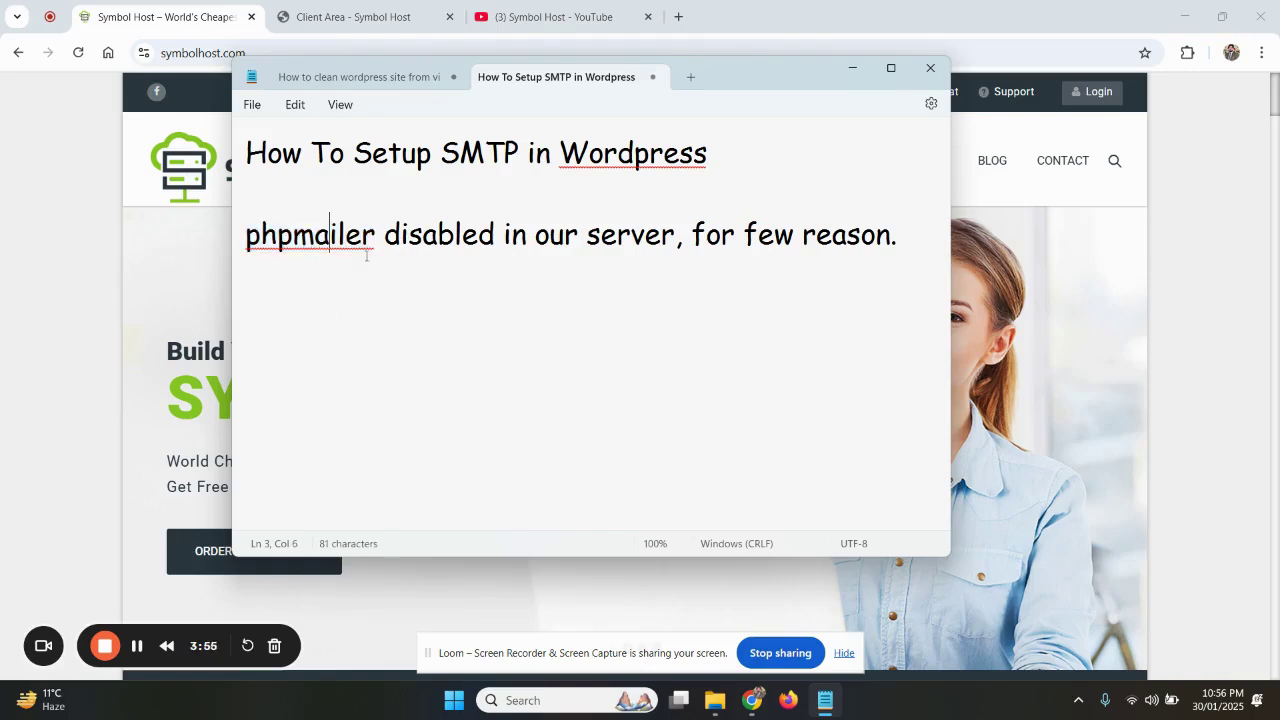
drag(377, 236, 250, 243)
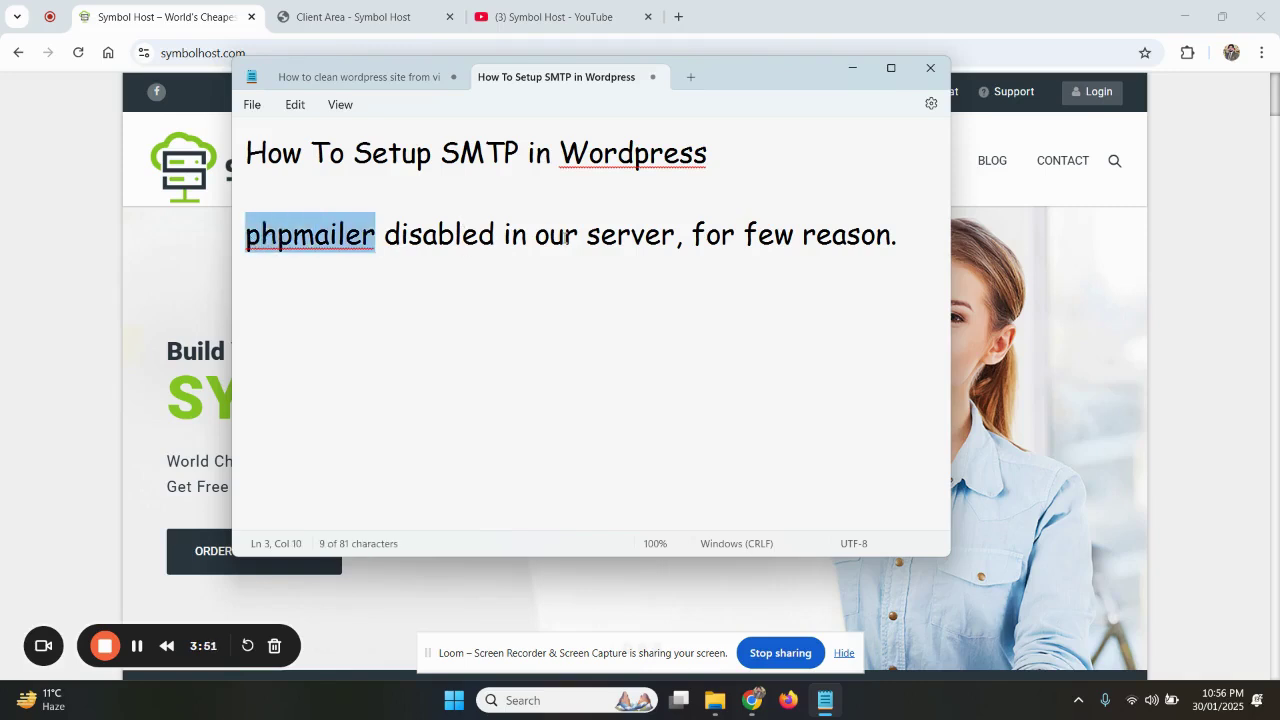
click(409, 236)
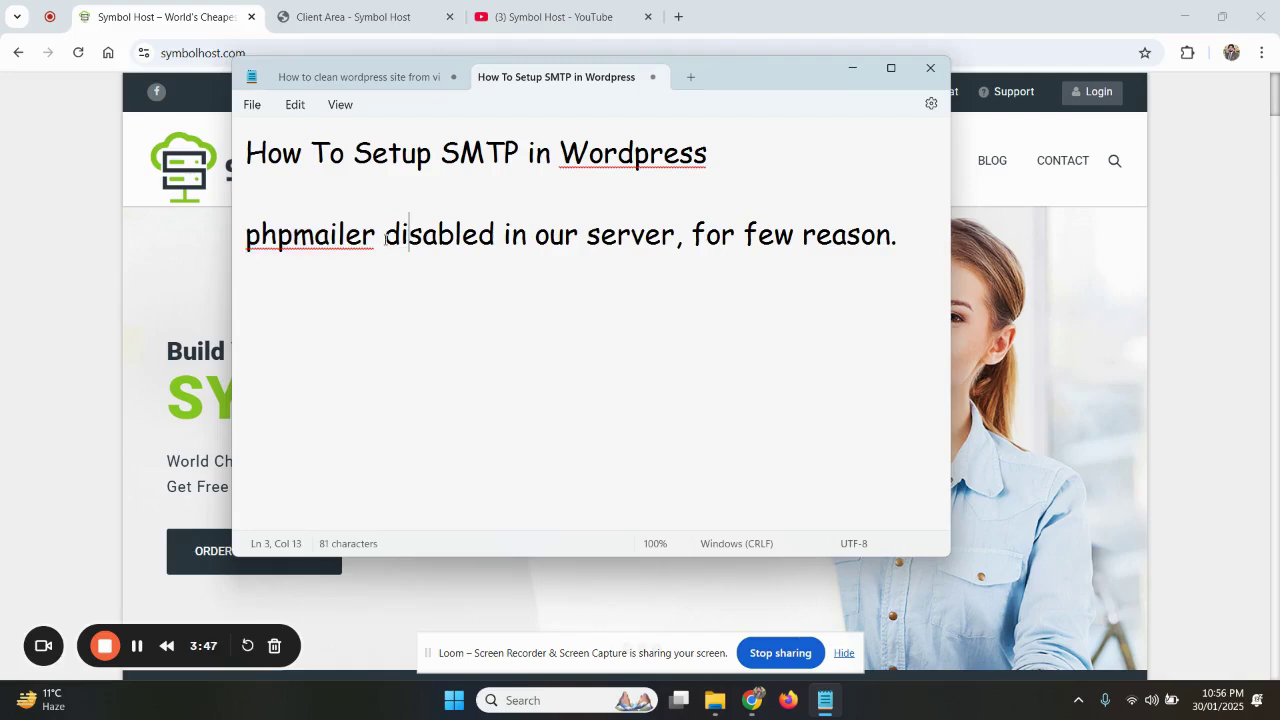
drag(386, 239, 403, 245)
click(464, 258)
drag(246, 238, 491, 243)
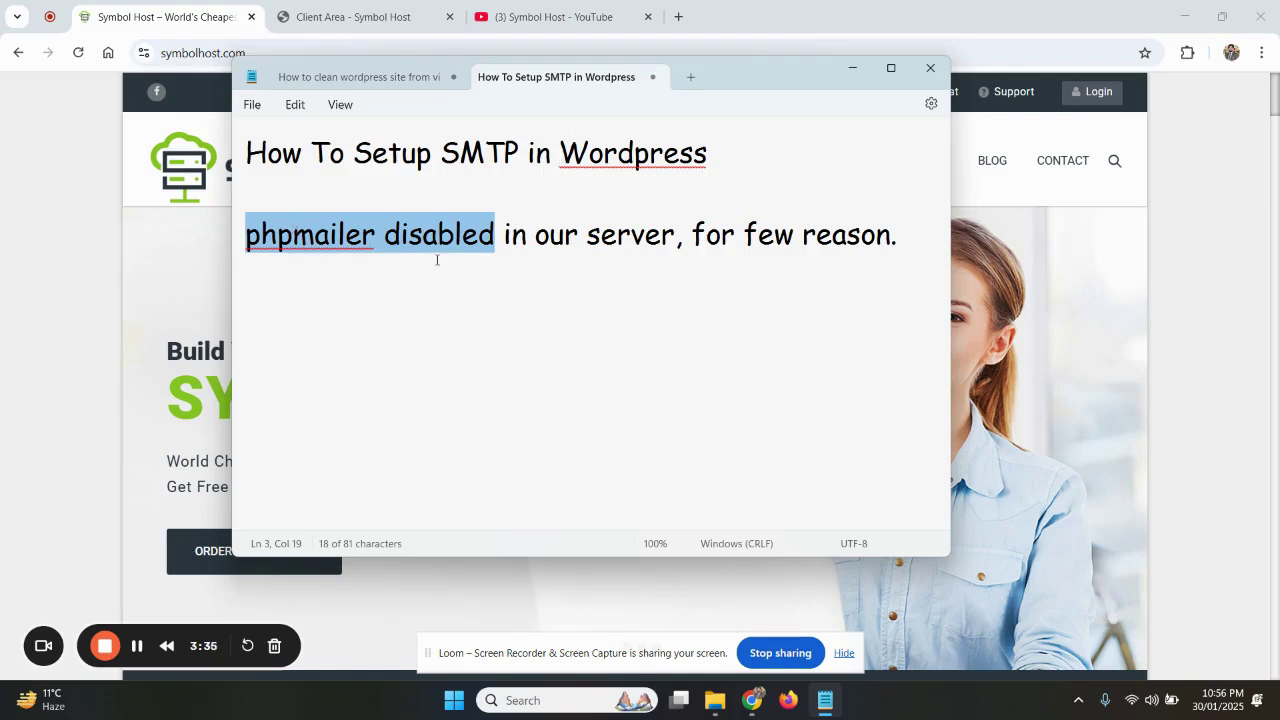
click(474, 241)
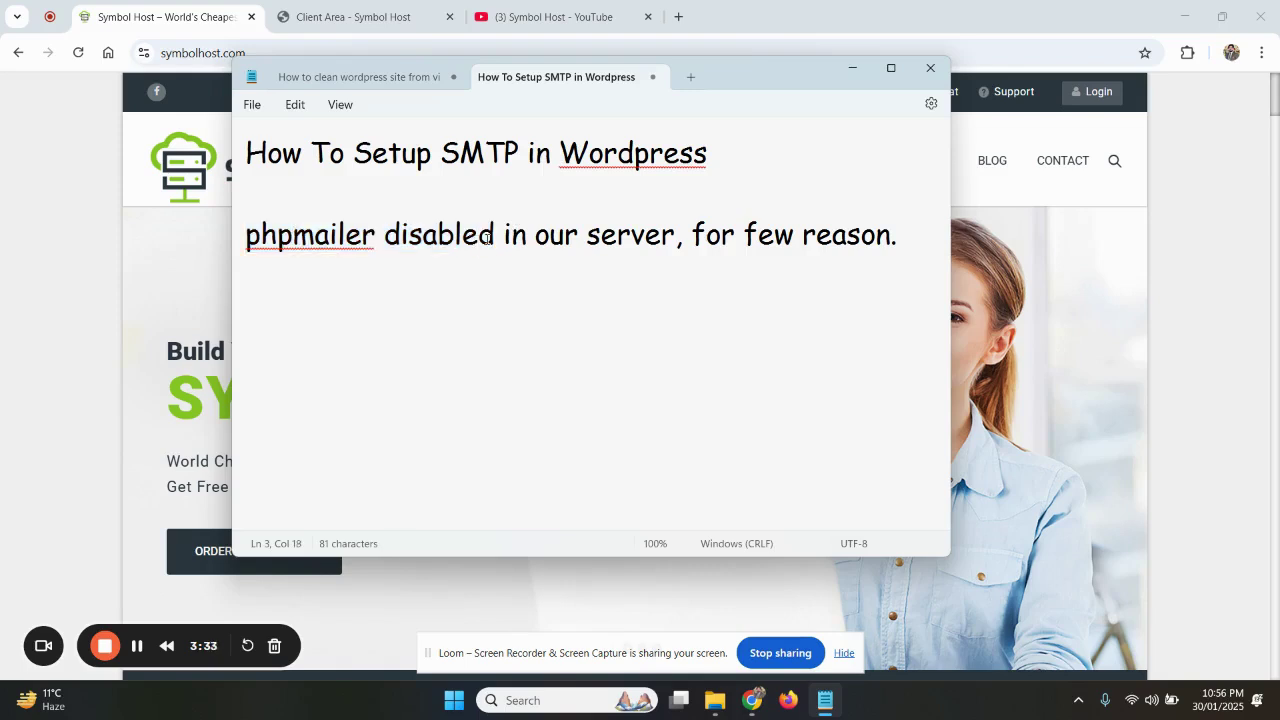
drag(494, 237, 250, 246)
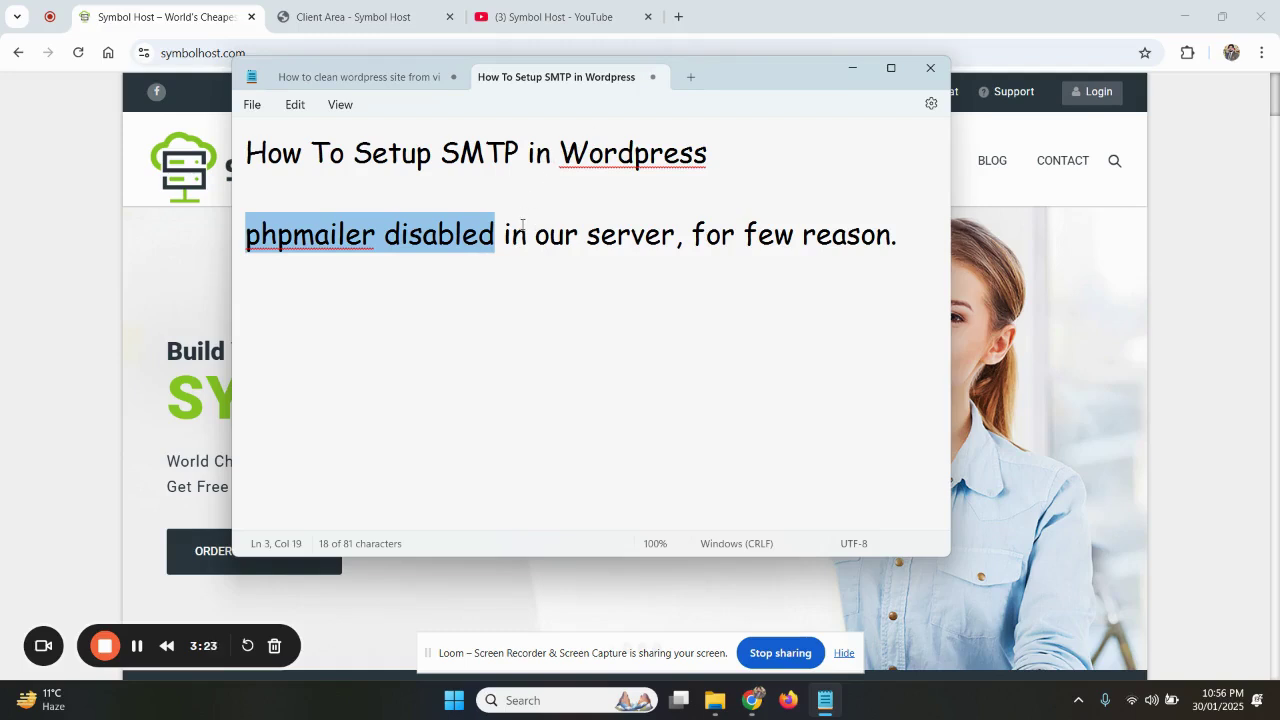
click(377, 264)
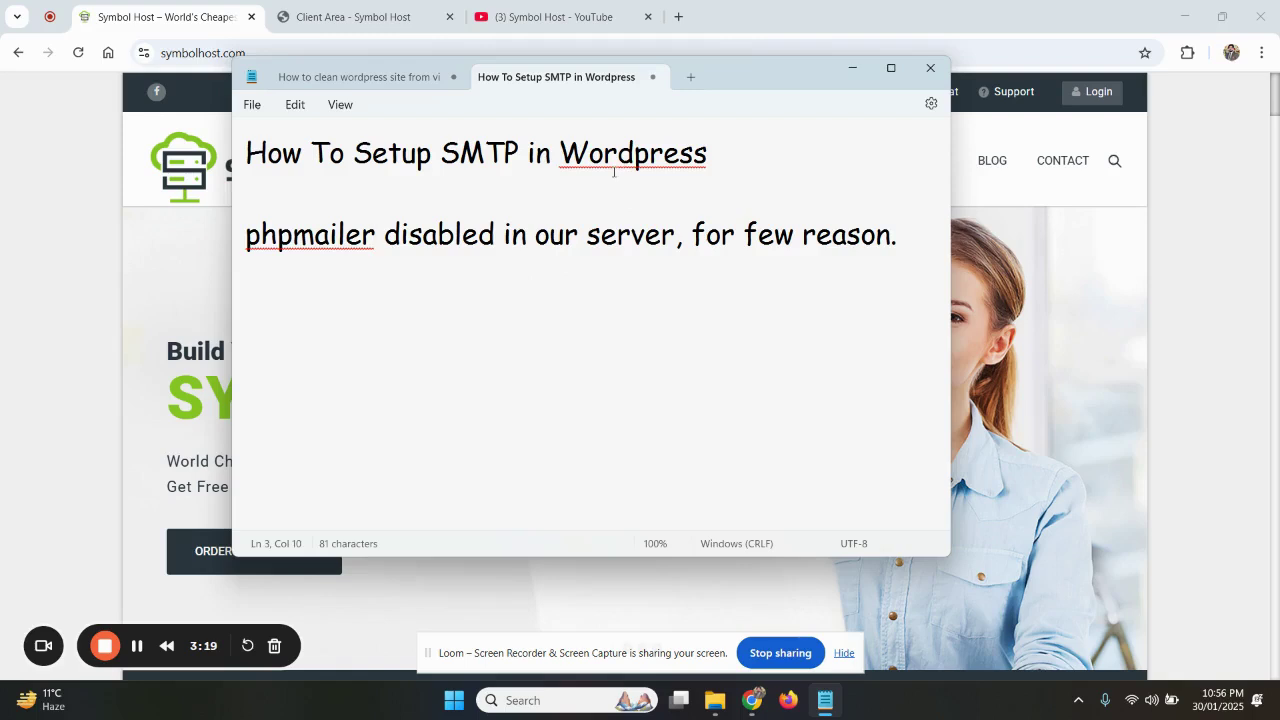
Highlight 'SMTP in Wordpress' in the title, then switch to the Symbol Host client area
drag(442, 155, 713, 156)
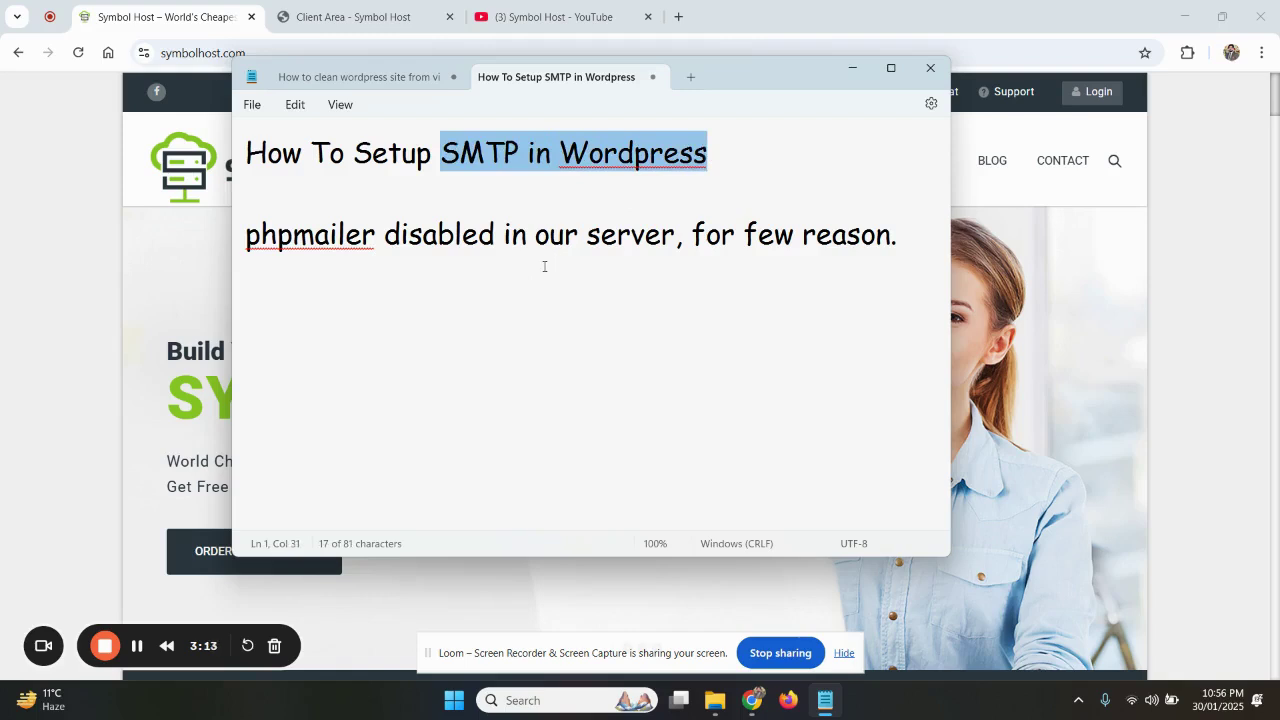
click(349, 326)
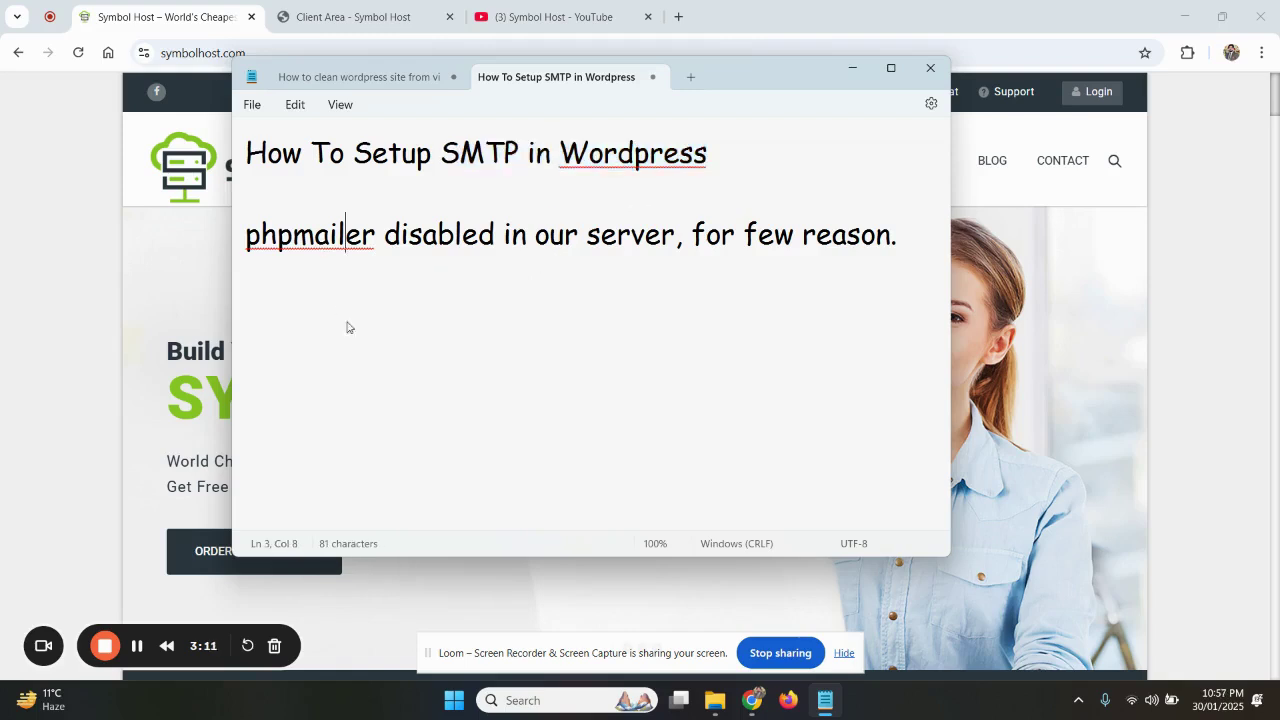
click(352, 16)
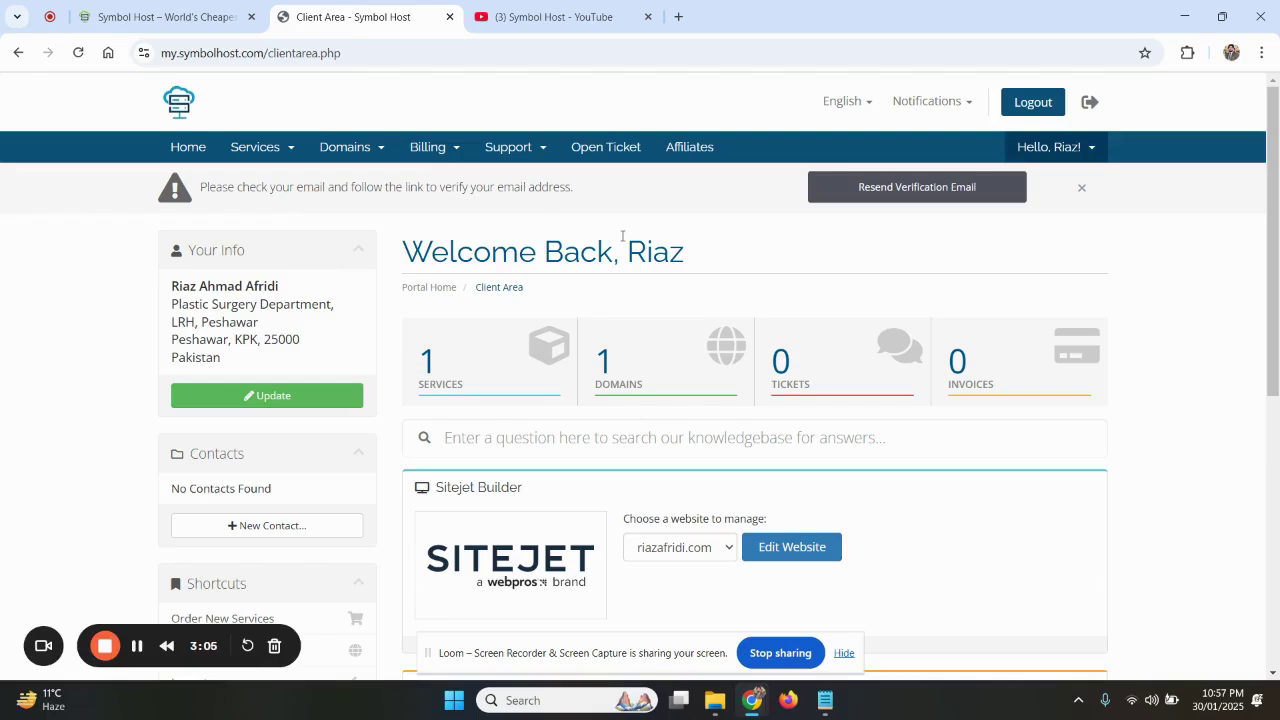
From Services, open the Starter hosting service and log in to its cPanel
click(465, 376)
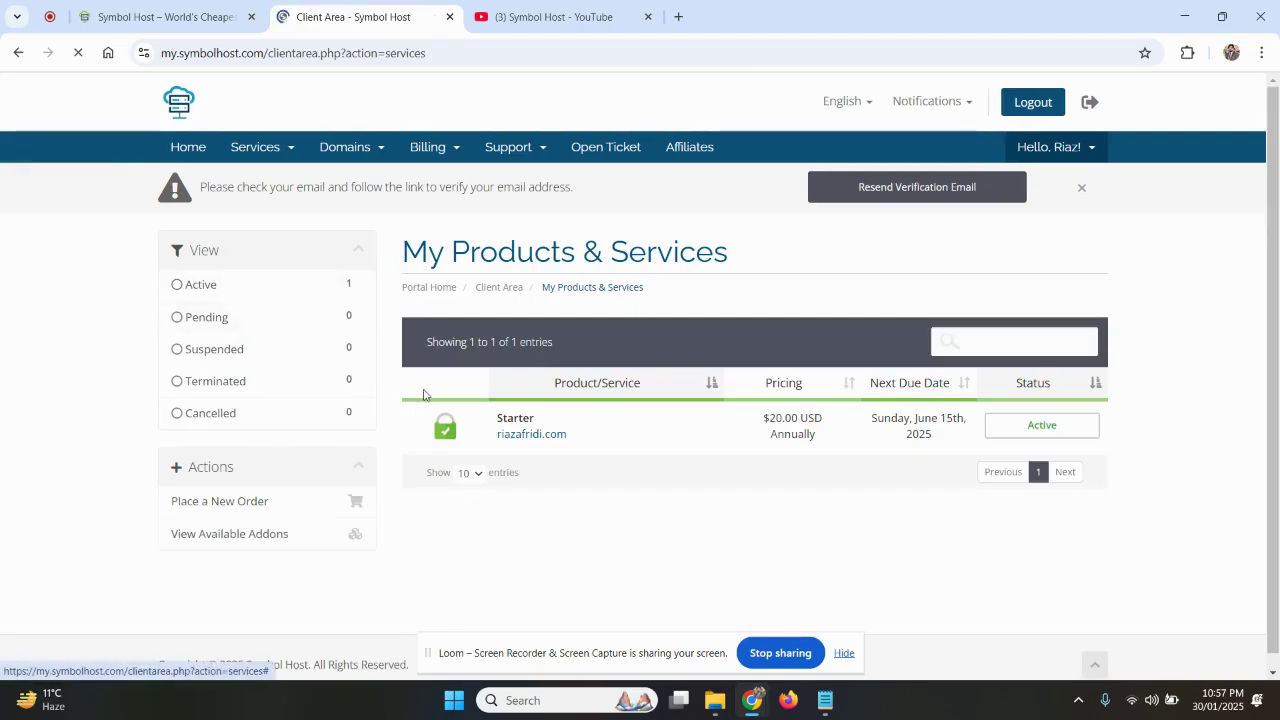
click(444, 424)
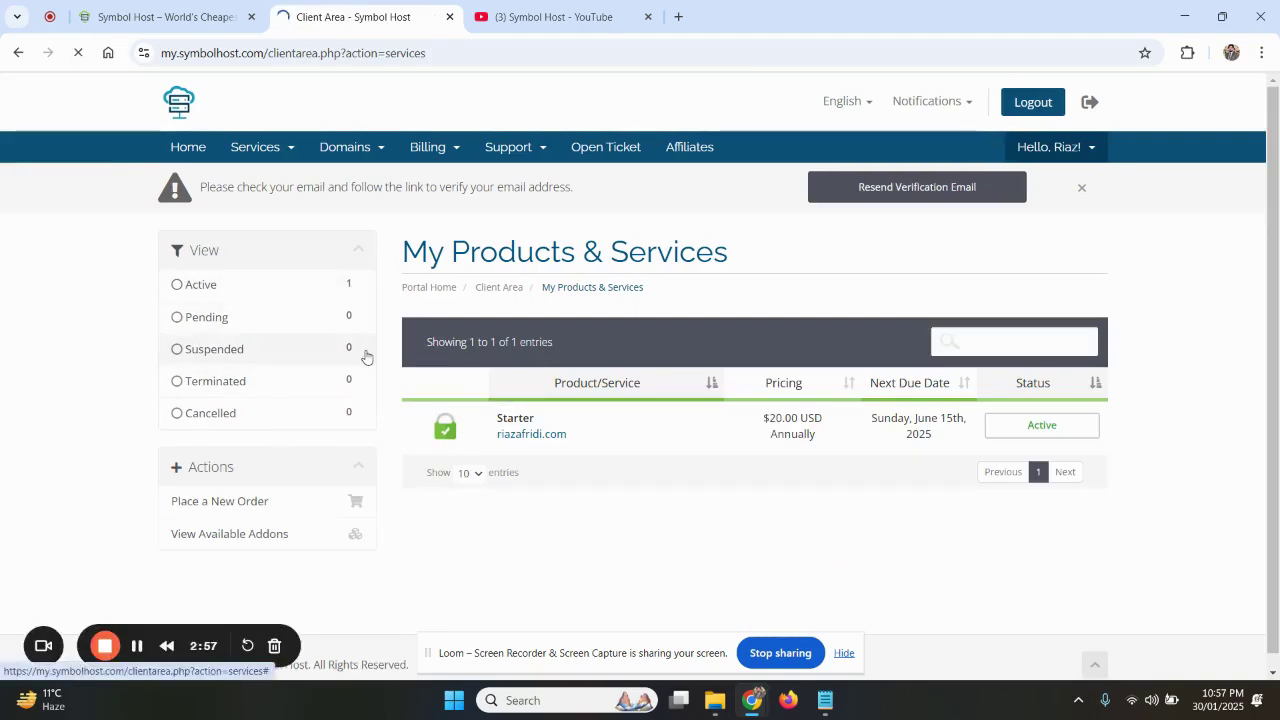
click(222, 405)
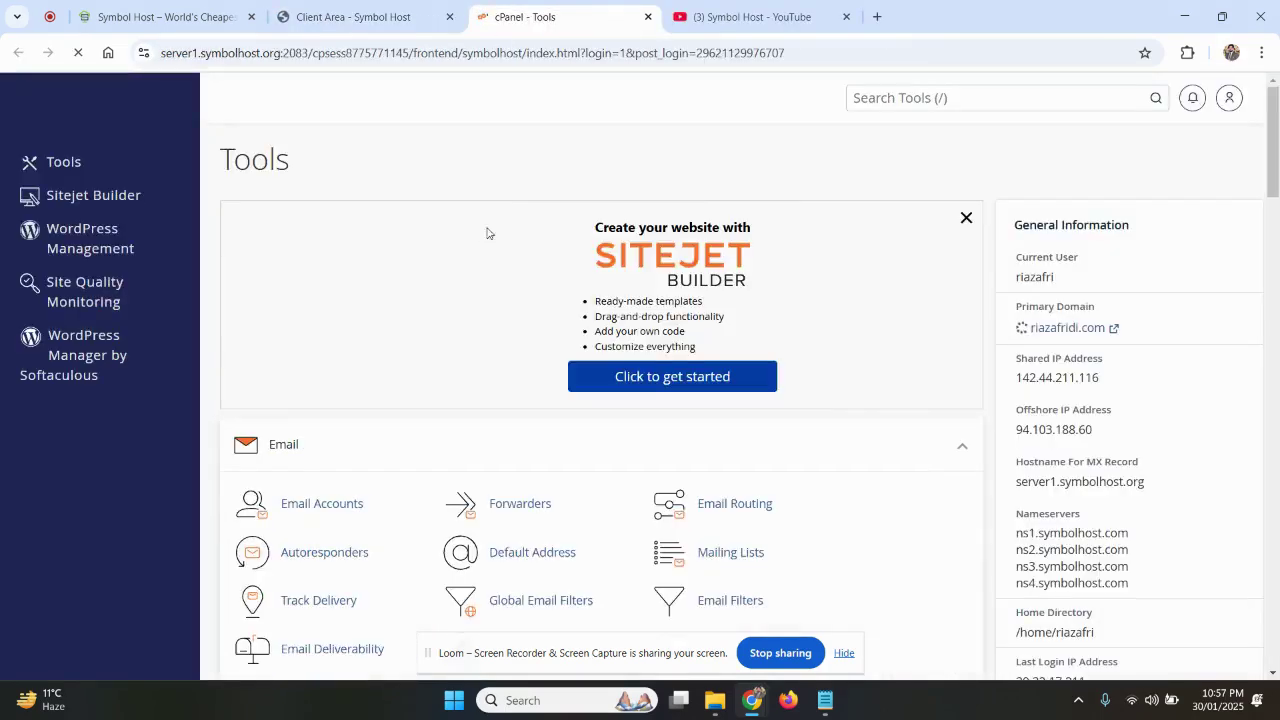
Scroll to cPanel's Email tools, glance at the Symbol Host YouTube channel, then return
scroll(405, 392, down, 1)
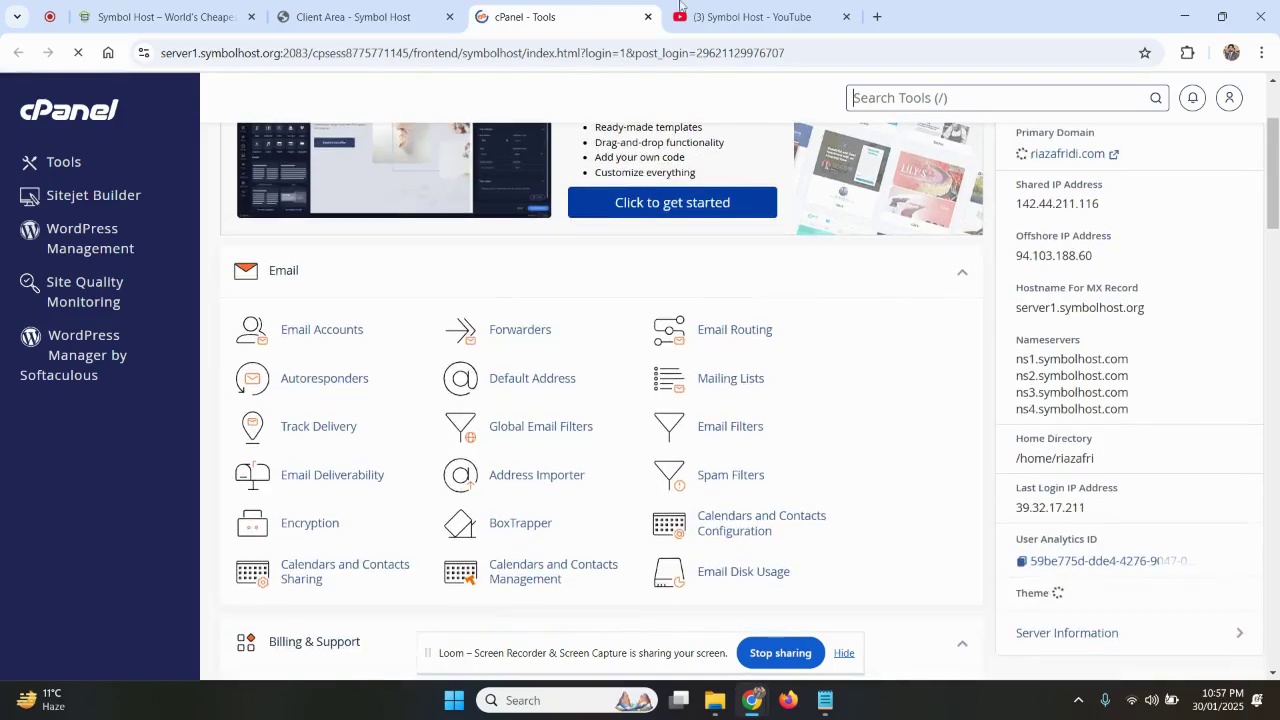
click(707, 12)
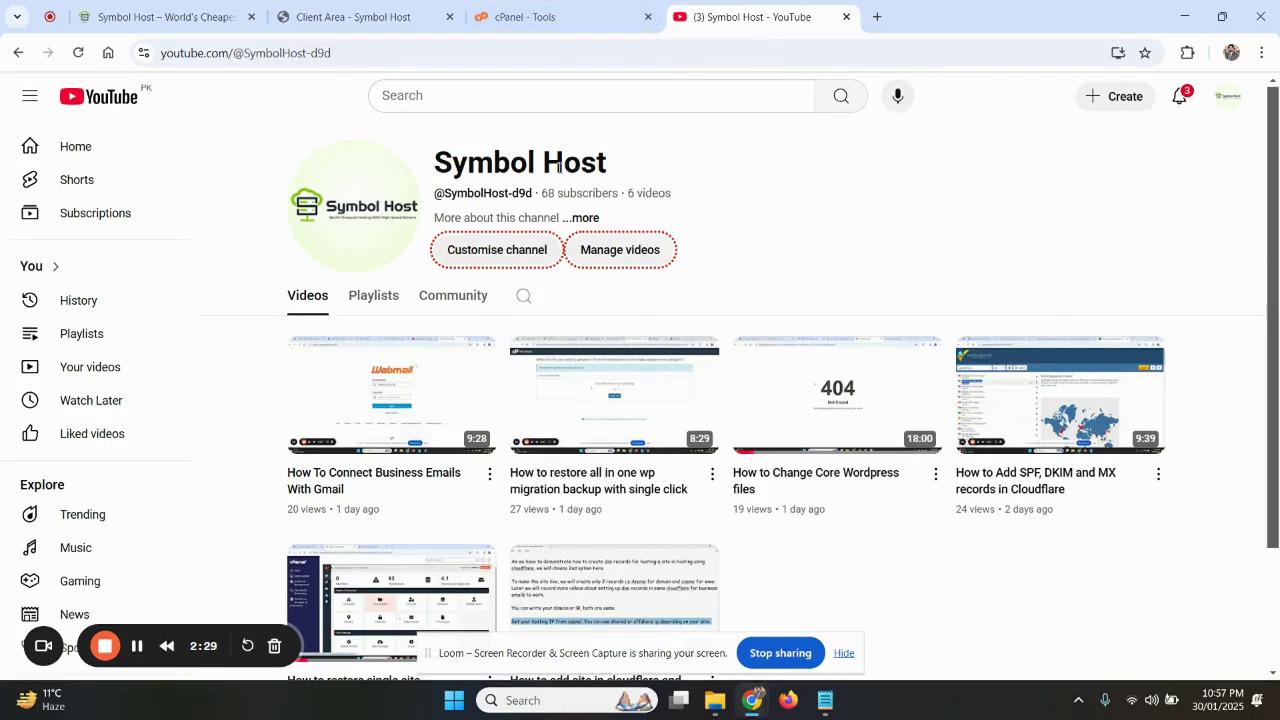
click(548, 30)
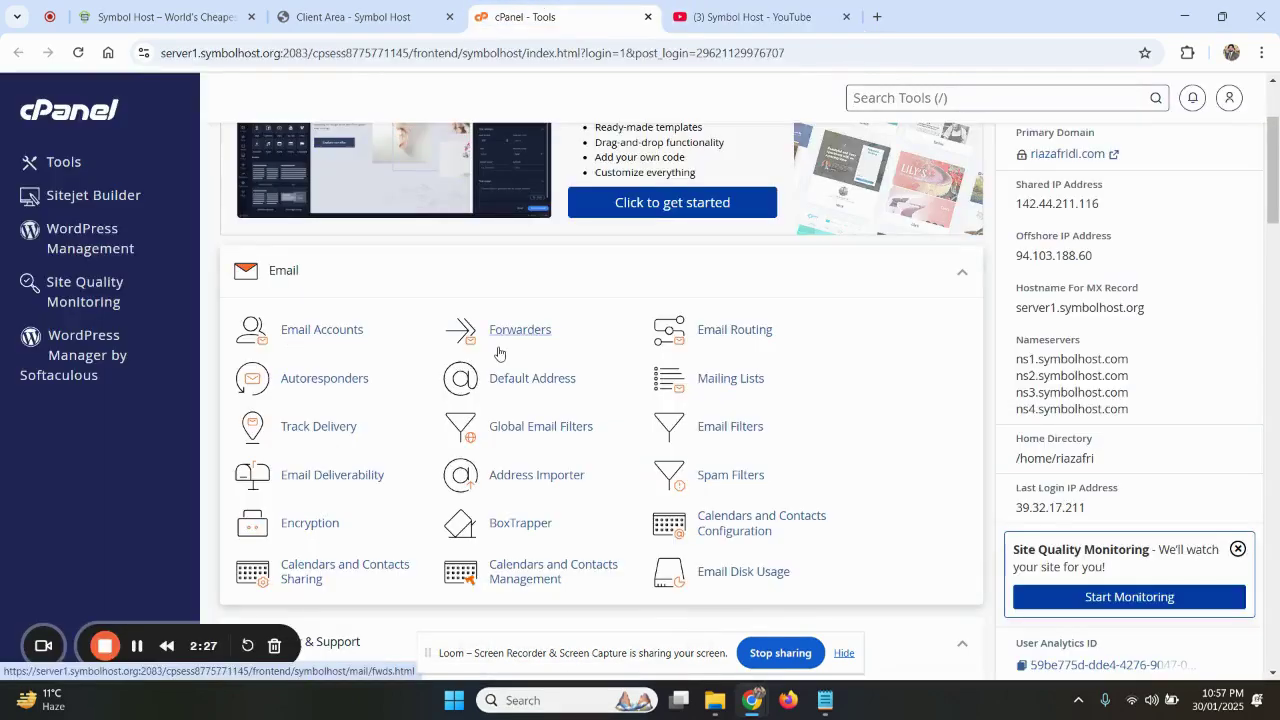
Open Email Deliverability in a new tab and review the main domain's status
middle_click(310, 476)
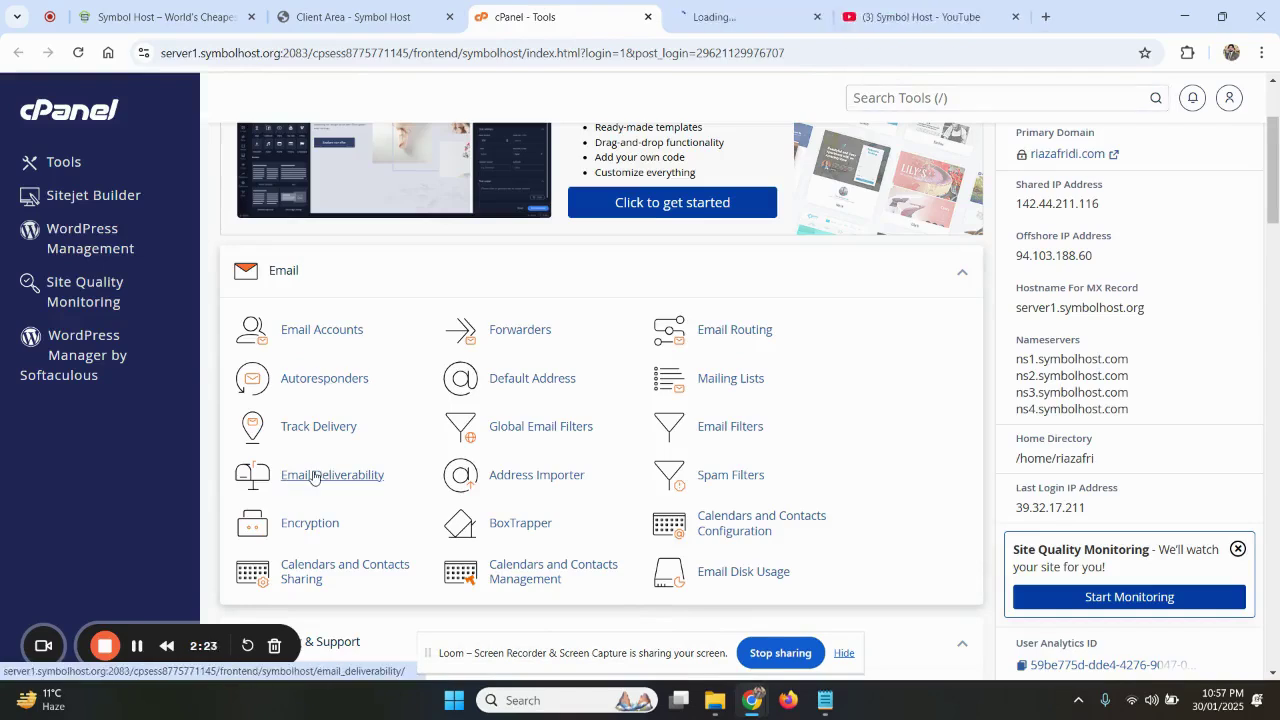
click(696, 9)
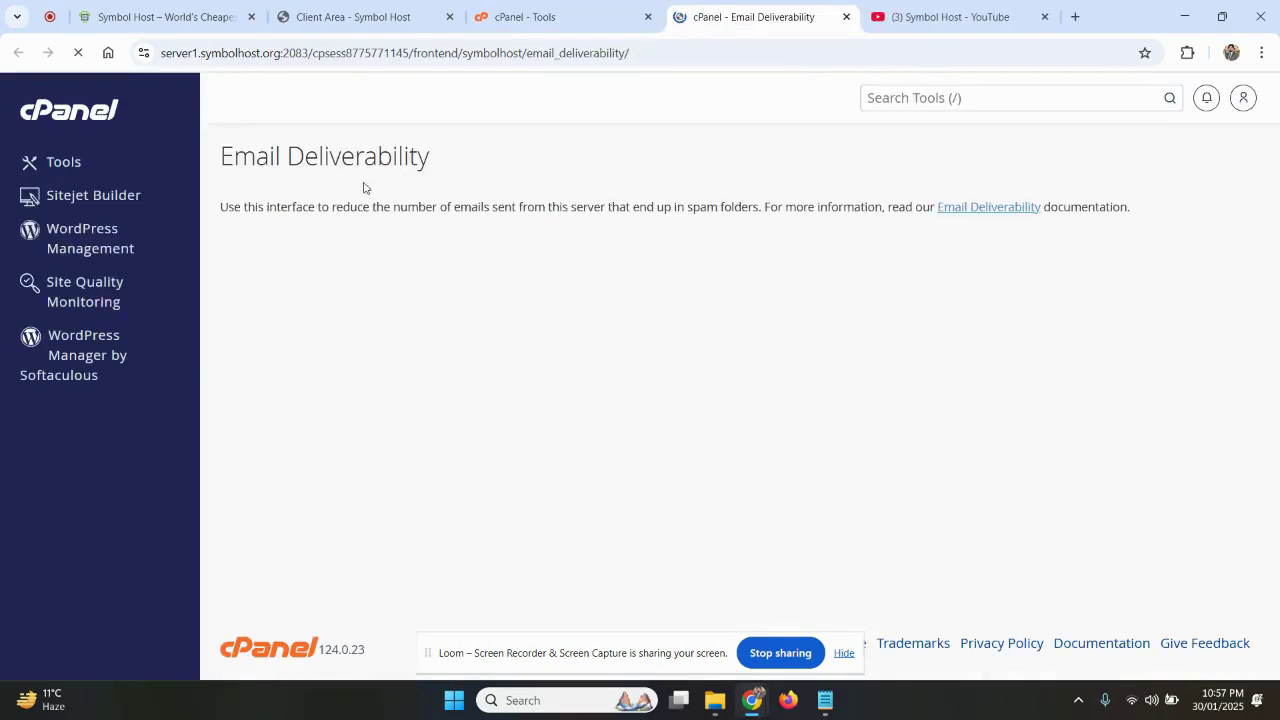
drag(457, 169, 212, 149)
click(206, 121)
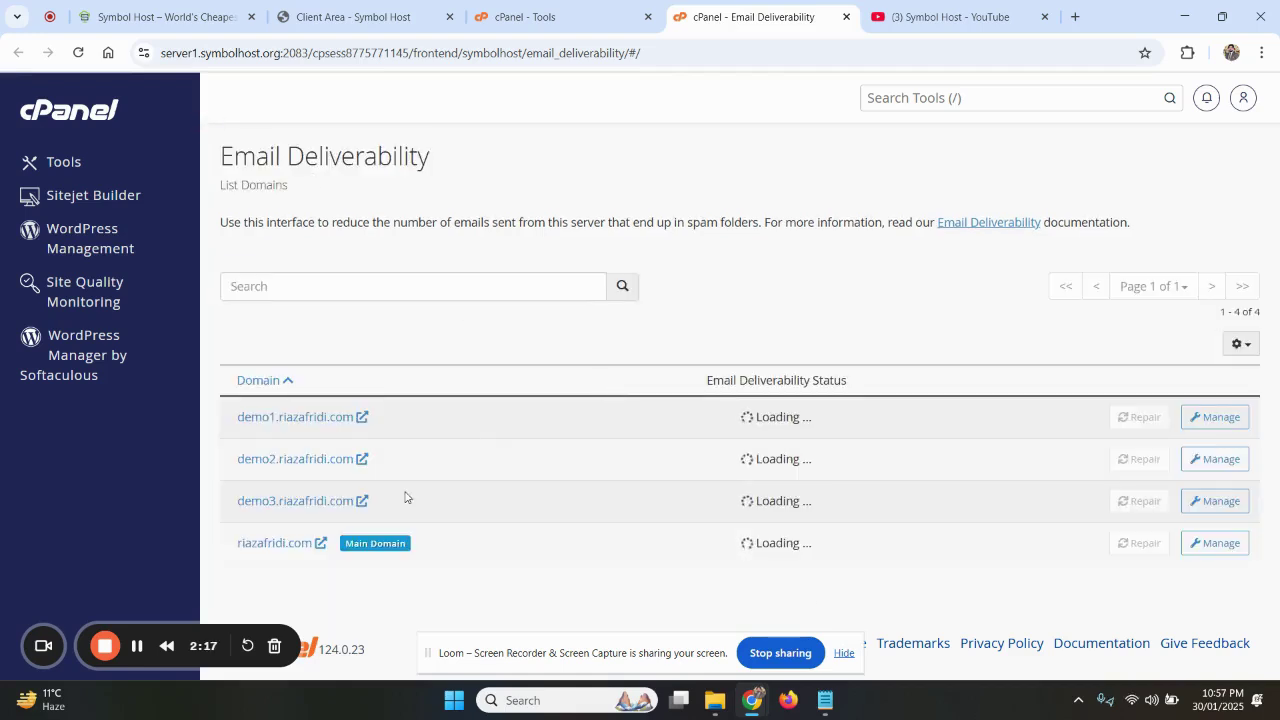
drag(826, 552, 723, 543)
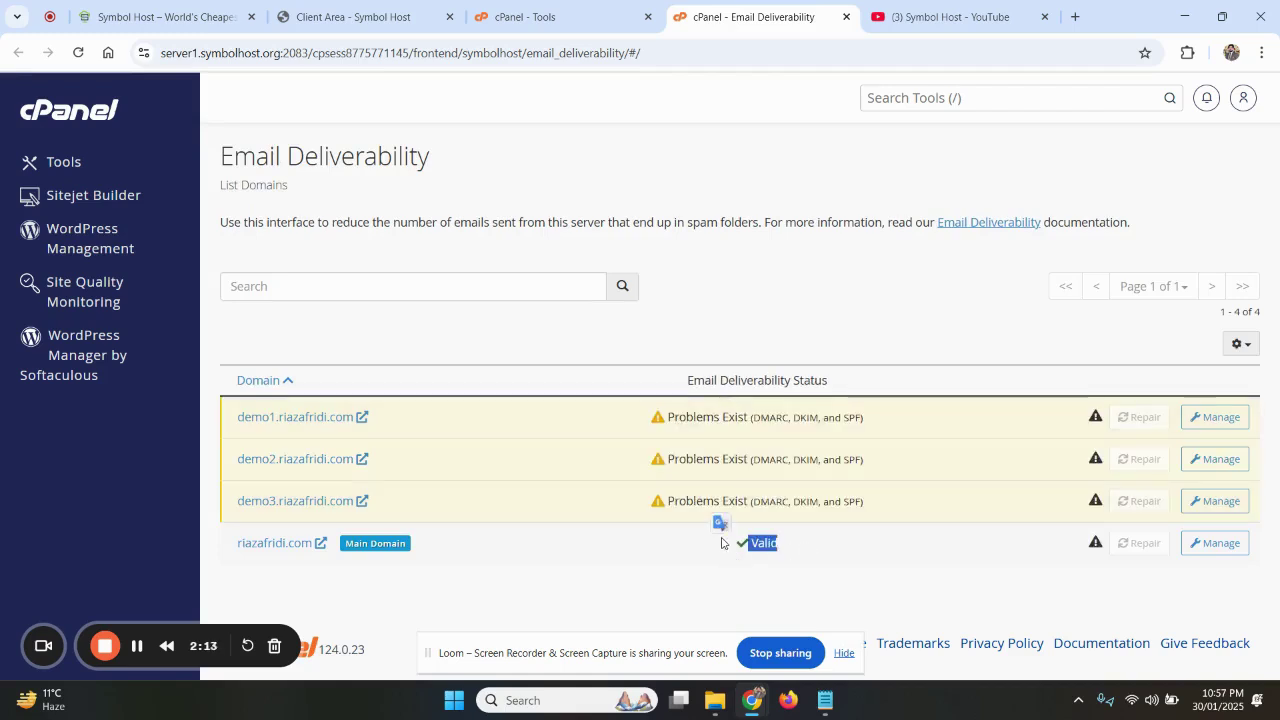
Back in cPanel Tools, open Email Accounts and select the admin mailbox address
click(530, 17)
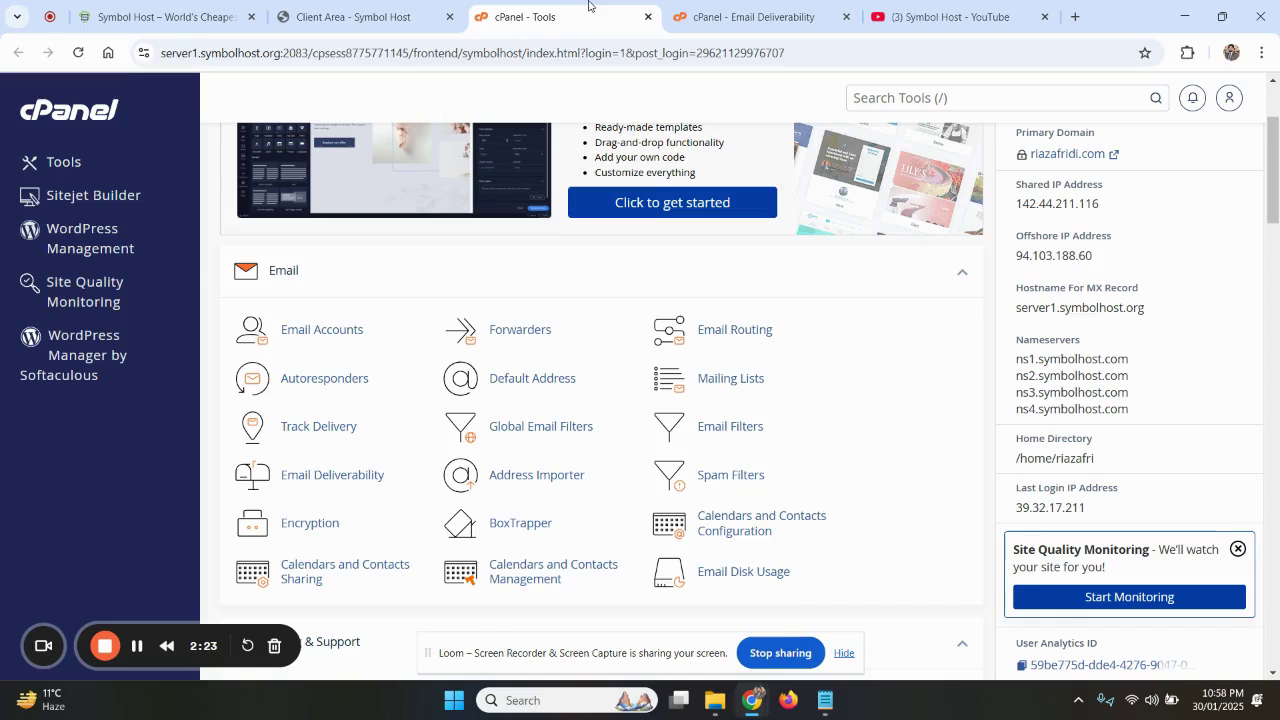
click(318, 335)
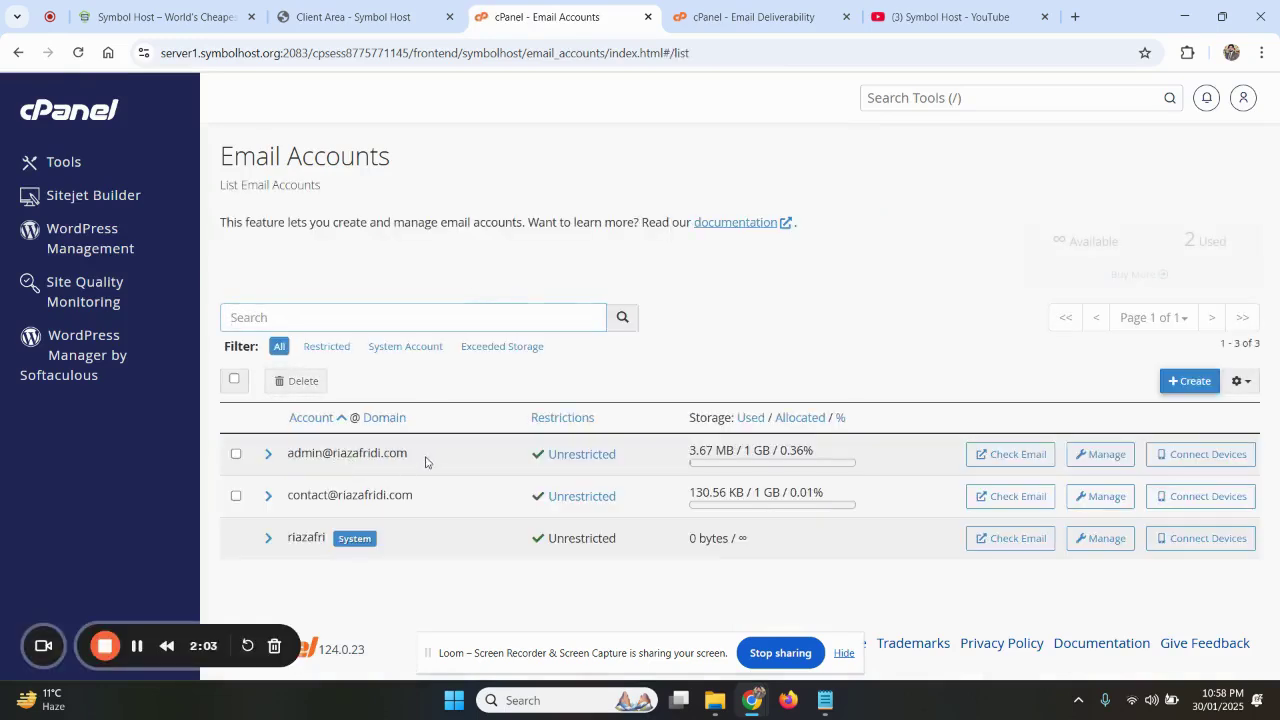
drag(409, 453, 286, 454)
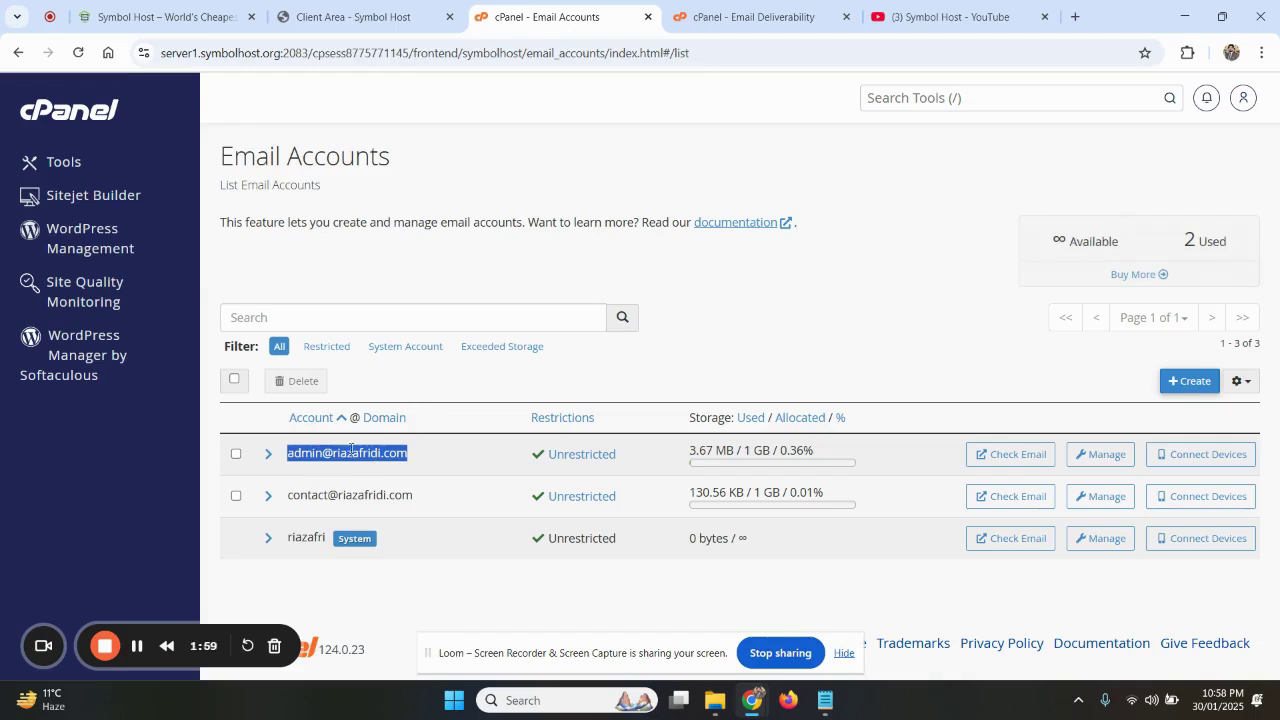
Open WordPress management in a new tab and go to Plugins > Add New Plugin
middle_click(75, 365)
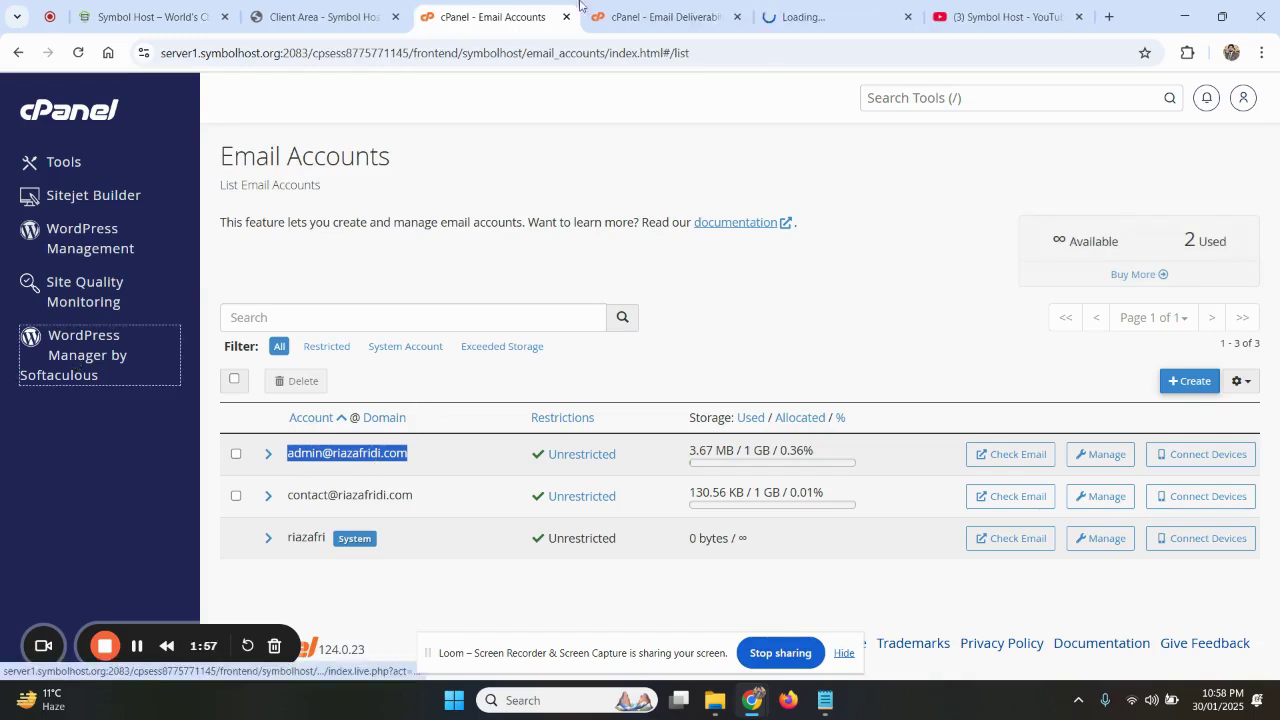
drag(836, 5, 509, 6)
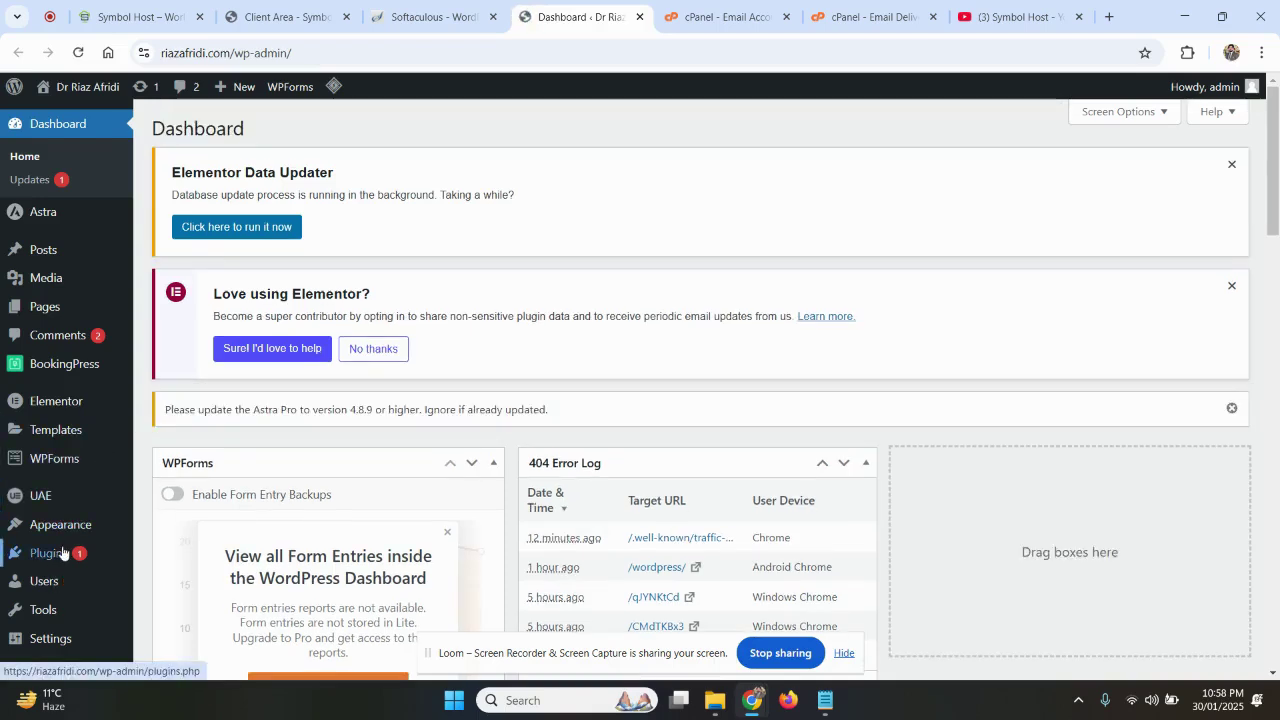
mouse_move(62, 552)
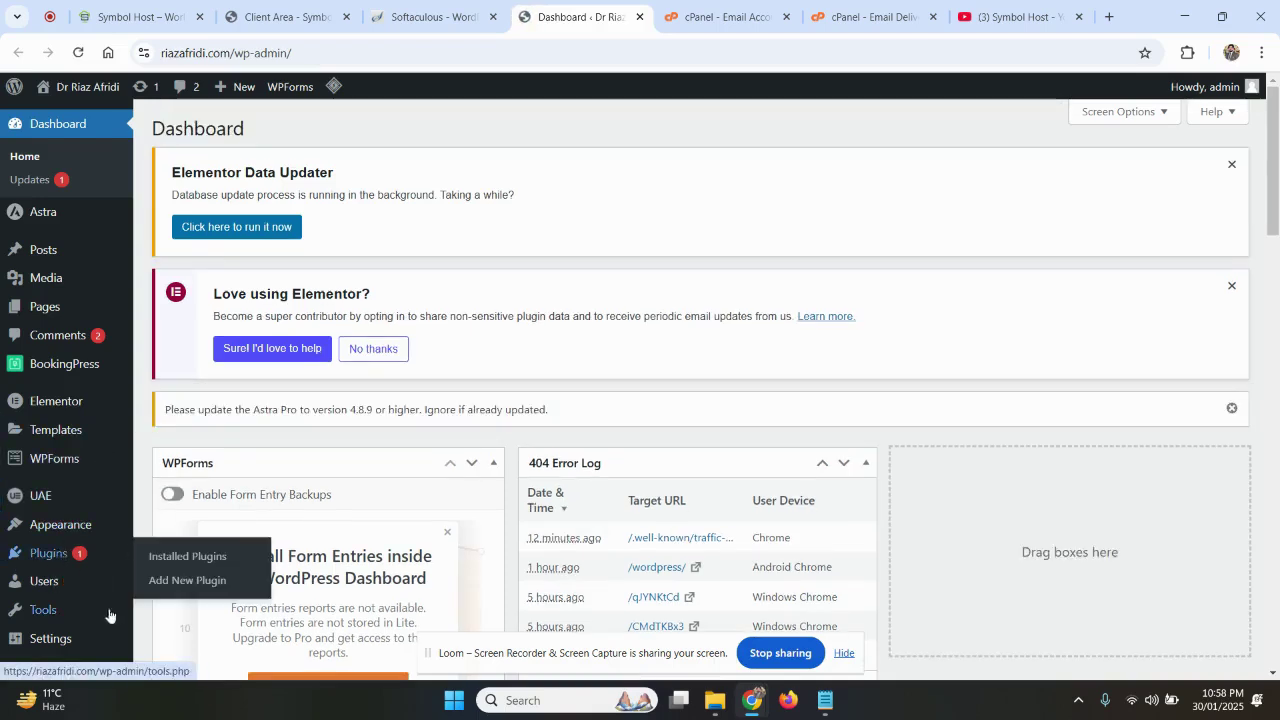
click(177, 581)
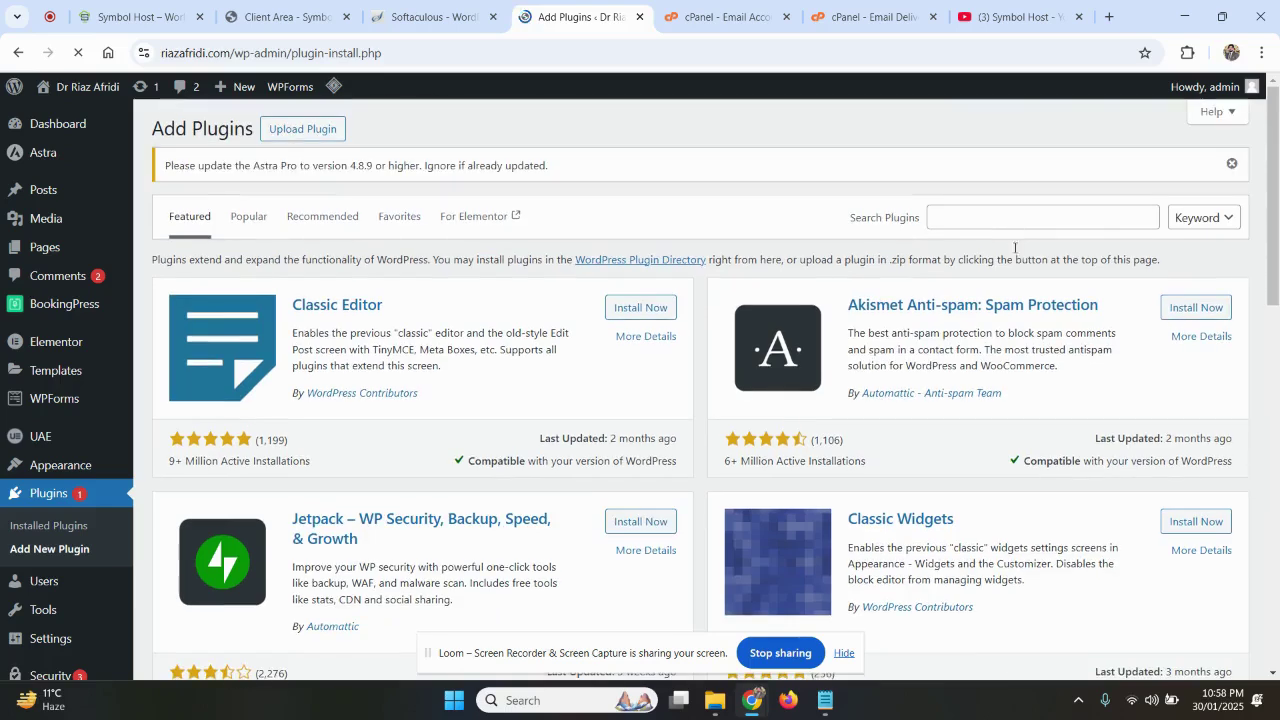
Search plugins for 'smtp' and install WP Mail SMTP by WPForms
click(987, 218)
text(stmp)
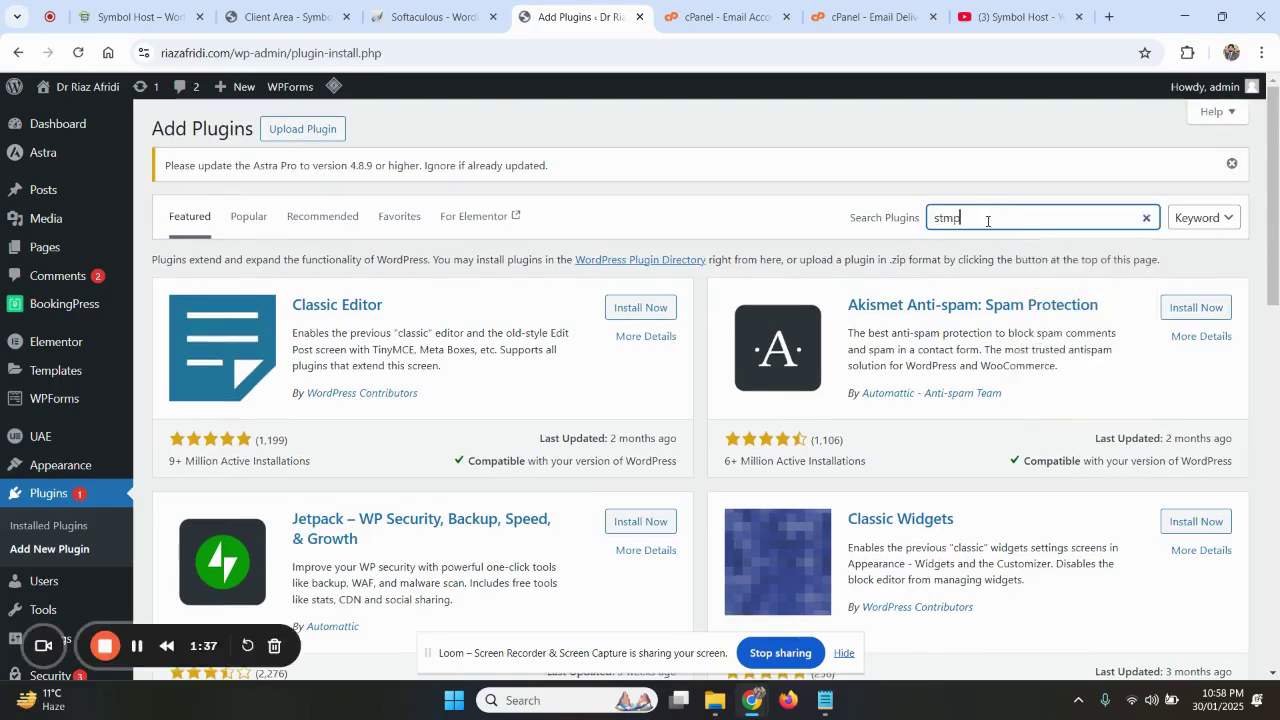
drag(985, 219, 933, 217)
text(smtp)
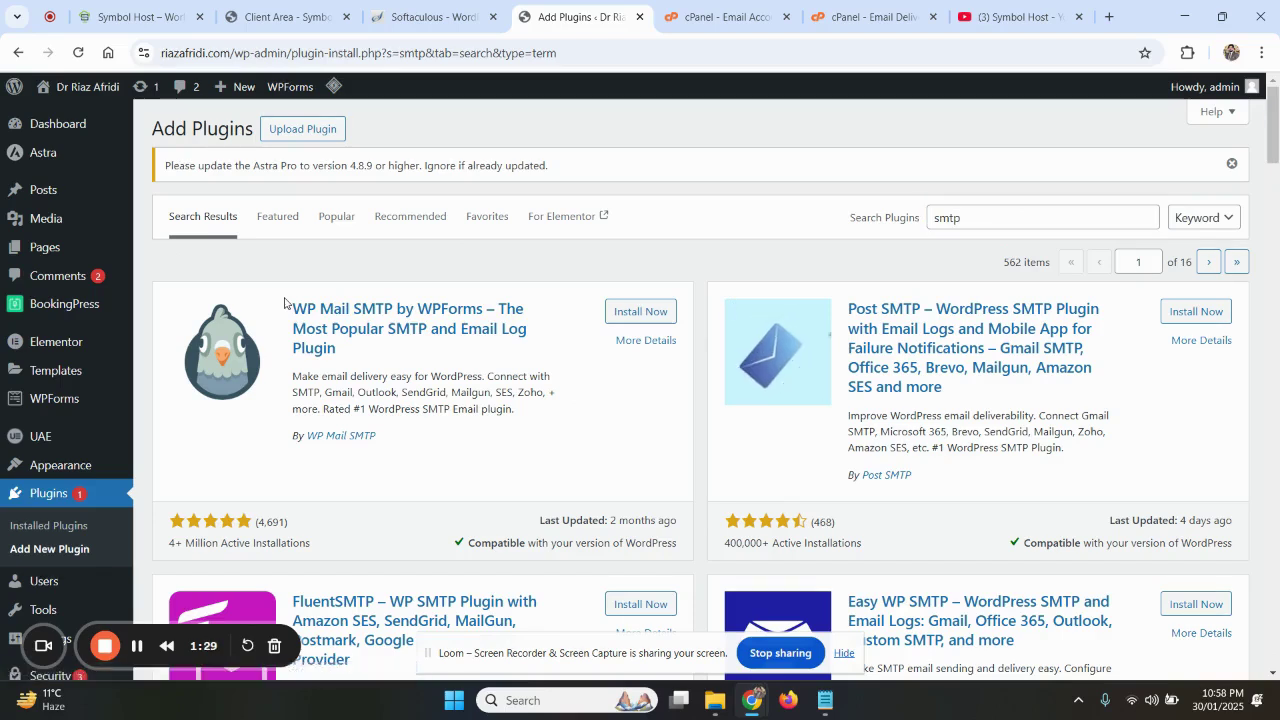
drag(293, 307, 485, 311)
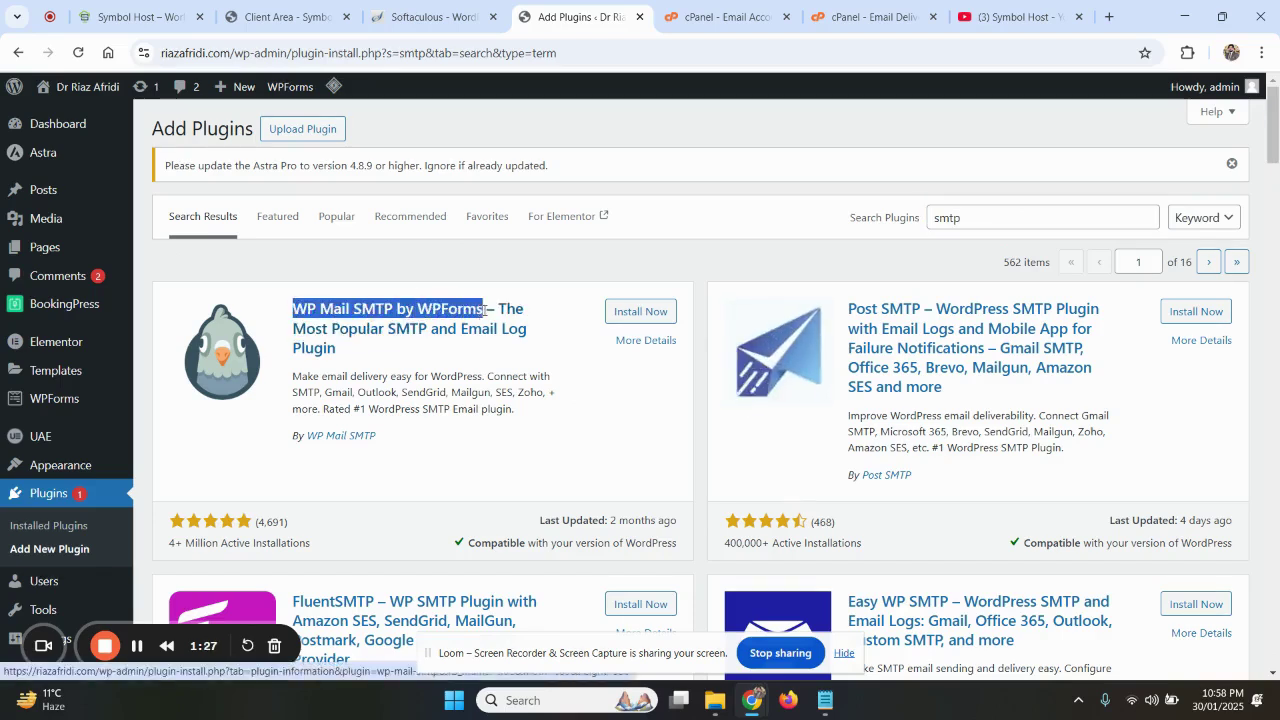
click(636, 312)
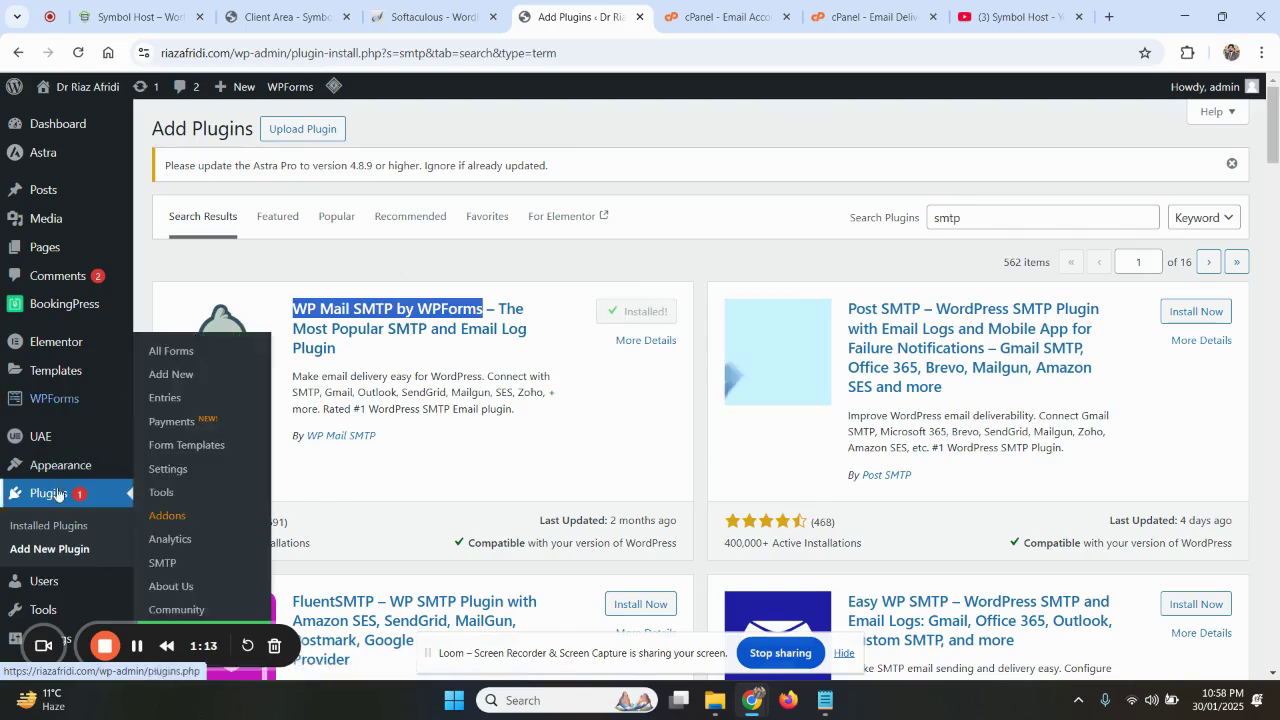
Confirm WP Mail SMTP appears active in the Installed Plugins list
scroll(47, 508, down, 1)
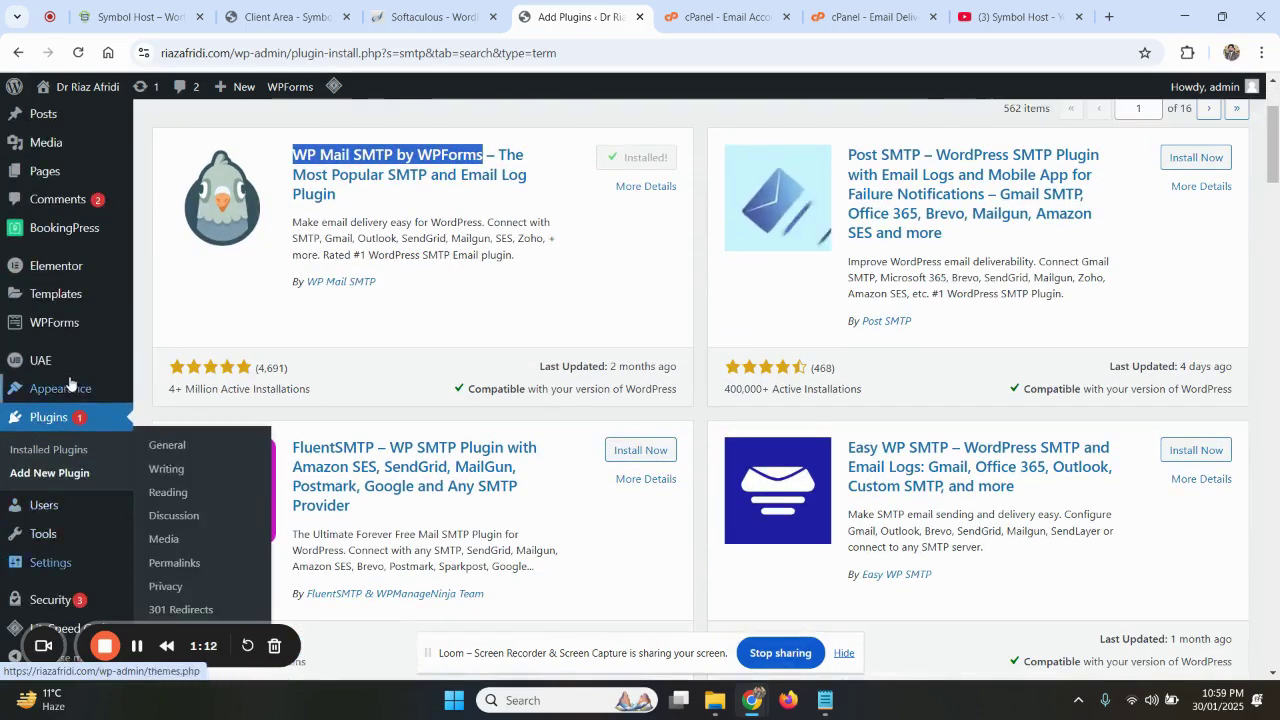
scroll(60, 420, down, 1)
scroll(70, 383, up, 1)
scroll(65, 425, up, 1)
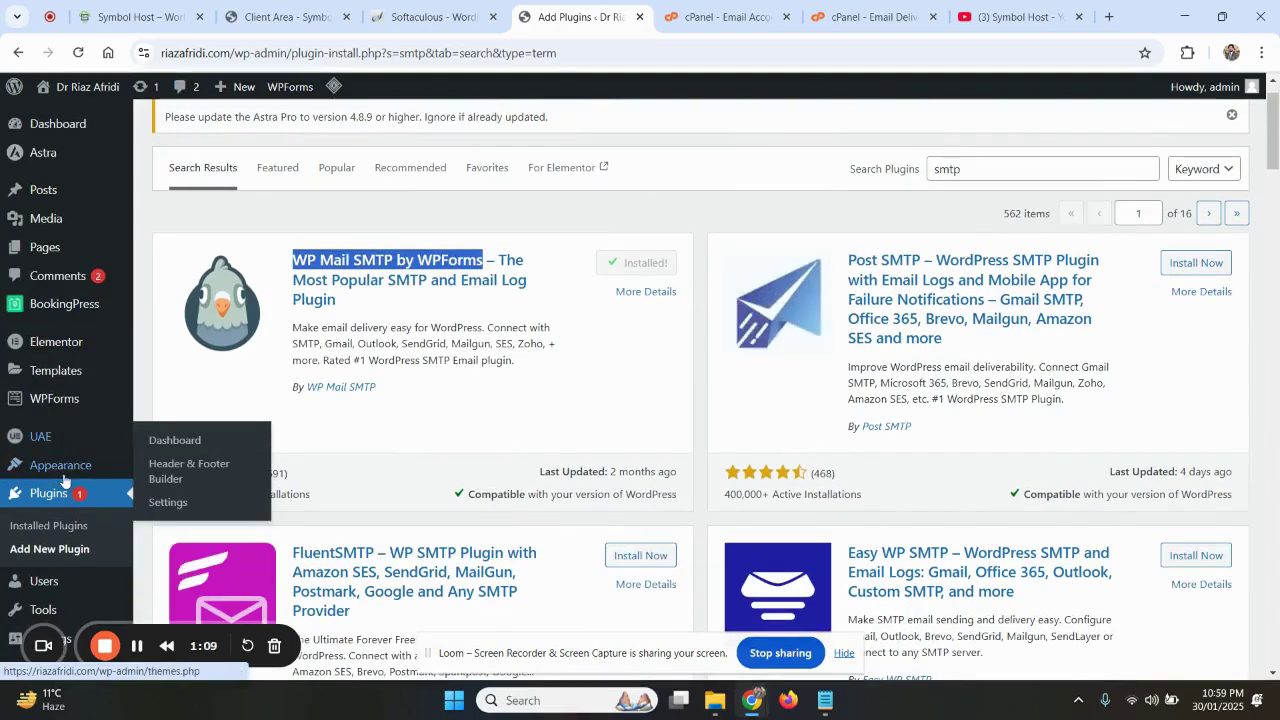
scroll(65, 478, down, 1)
scroll(65, 479, down, 1)
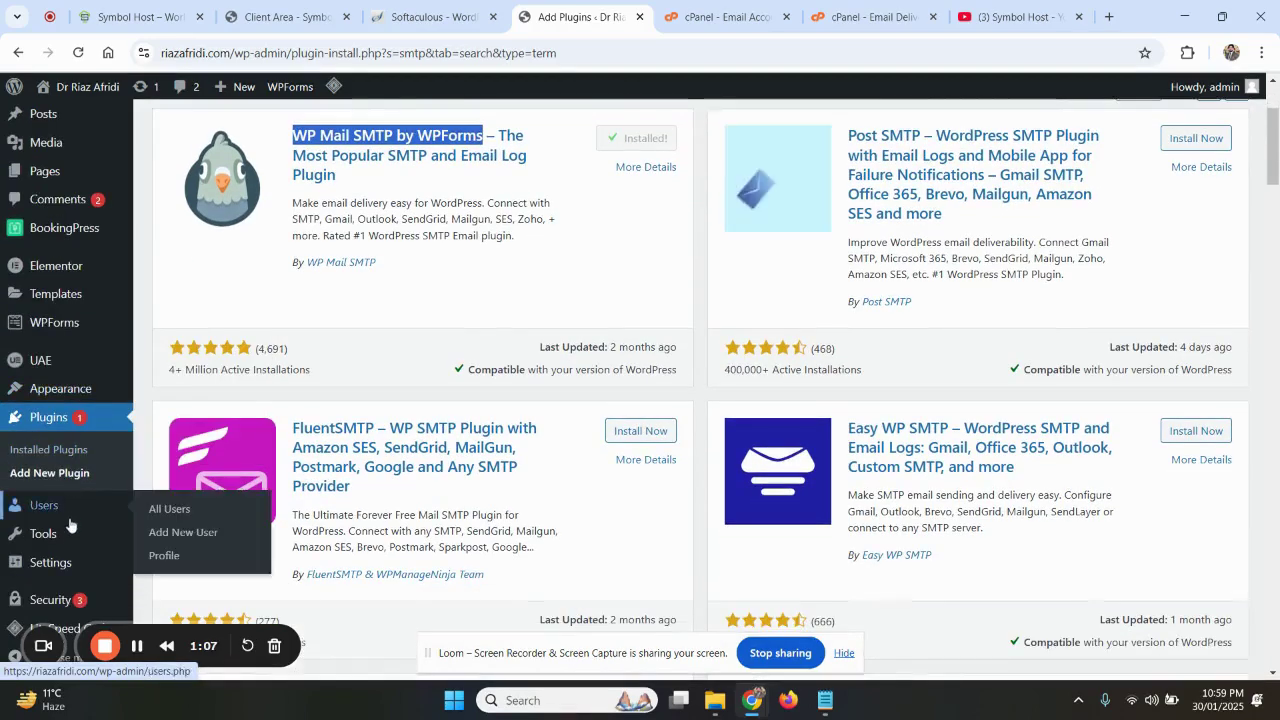
click(64, 452)
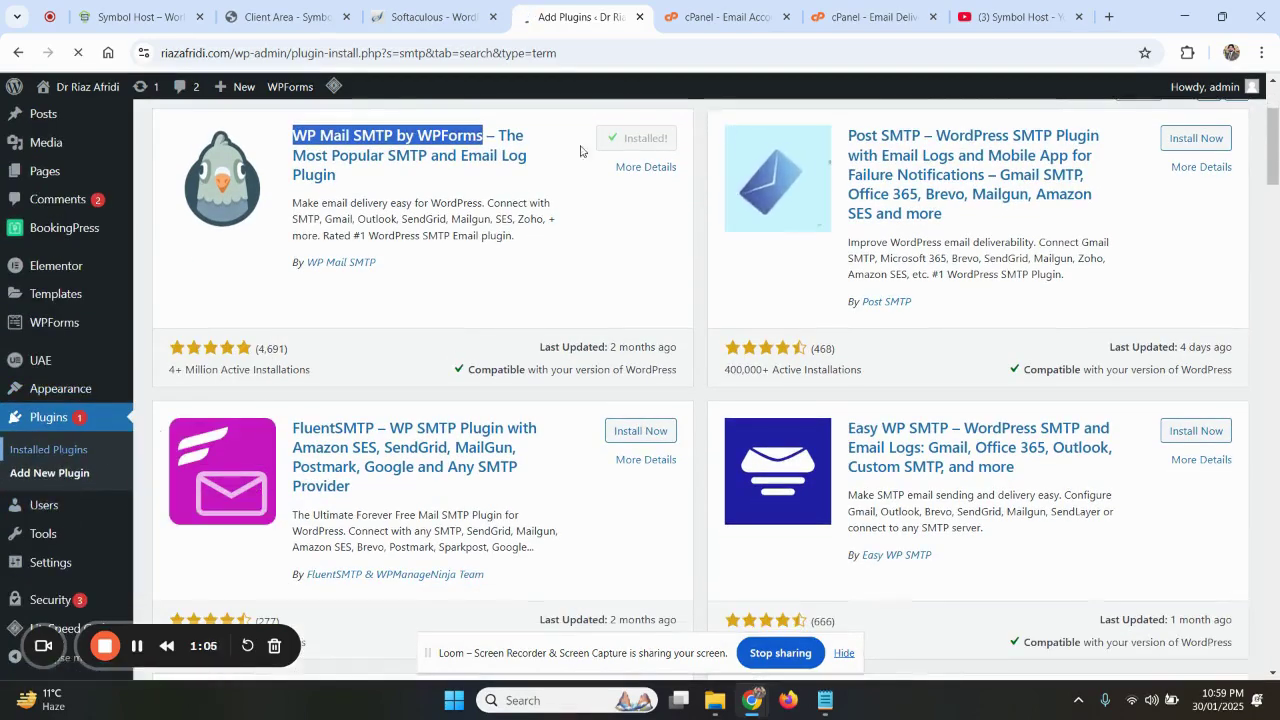
scroll(503, 340, down, 6)
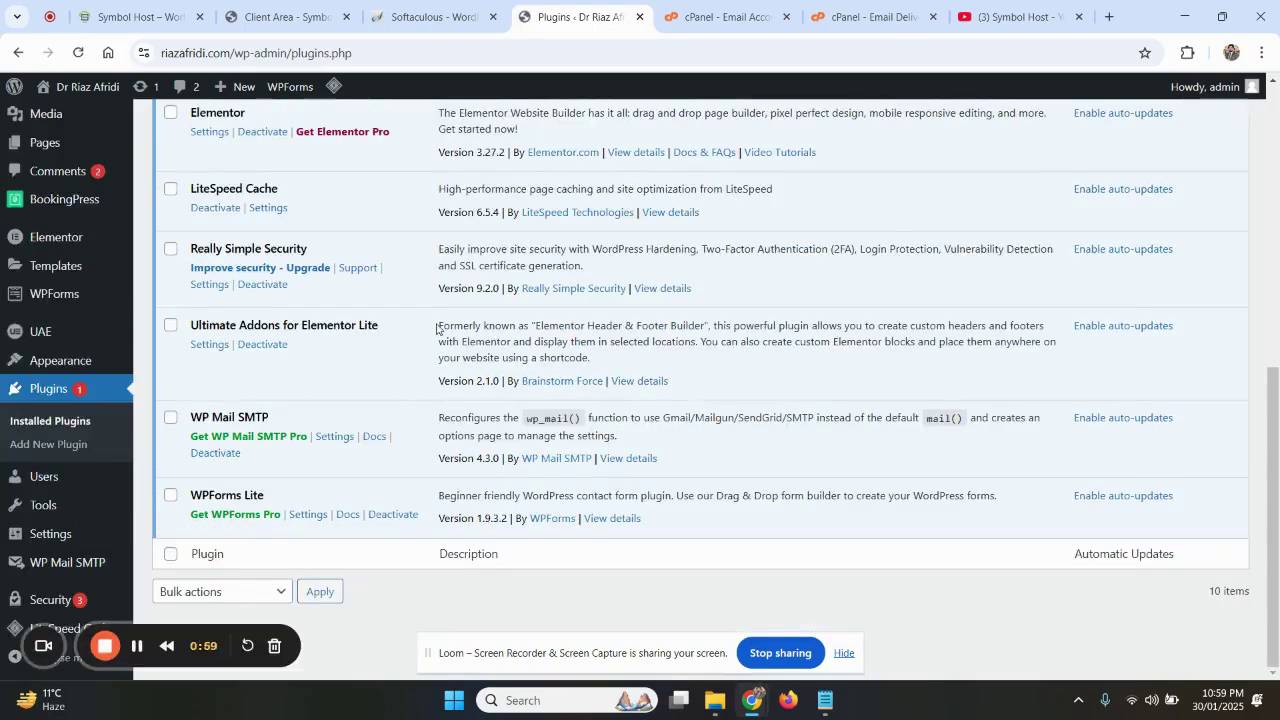
Open WP Mail SMTP settings and paste the admin mailbox address into From Email
click(342, 438)
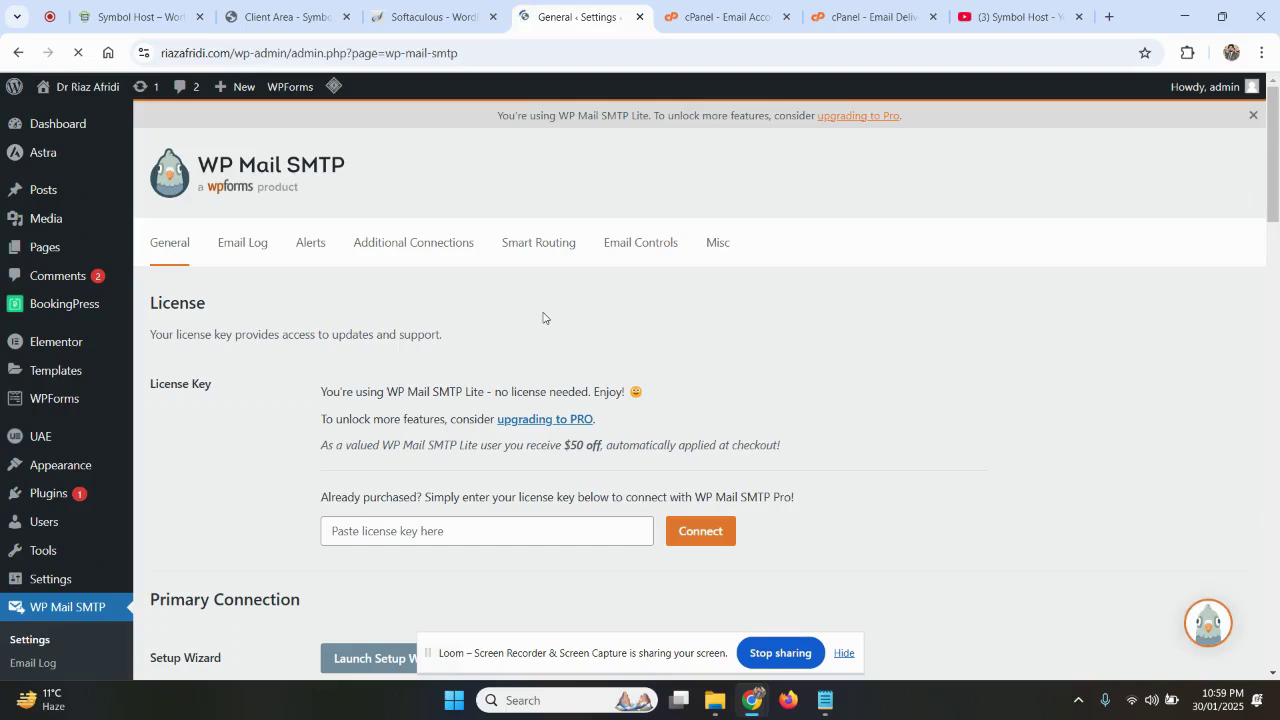
scroll(521, 346, down, 4)
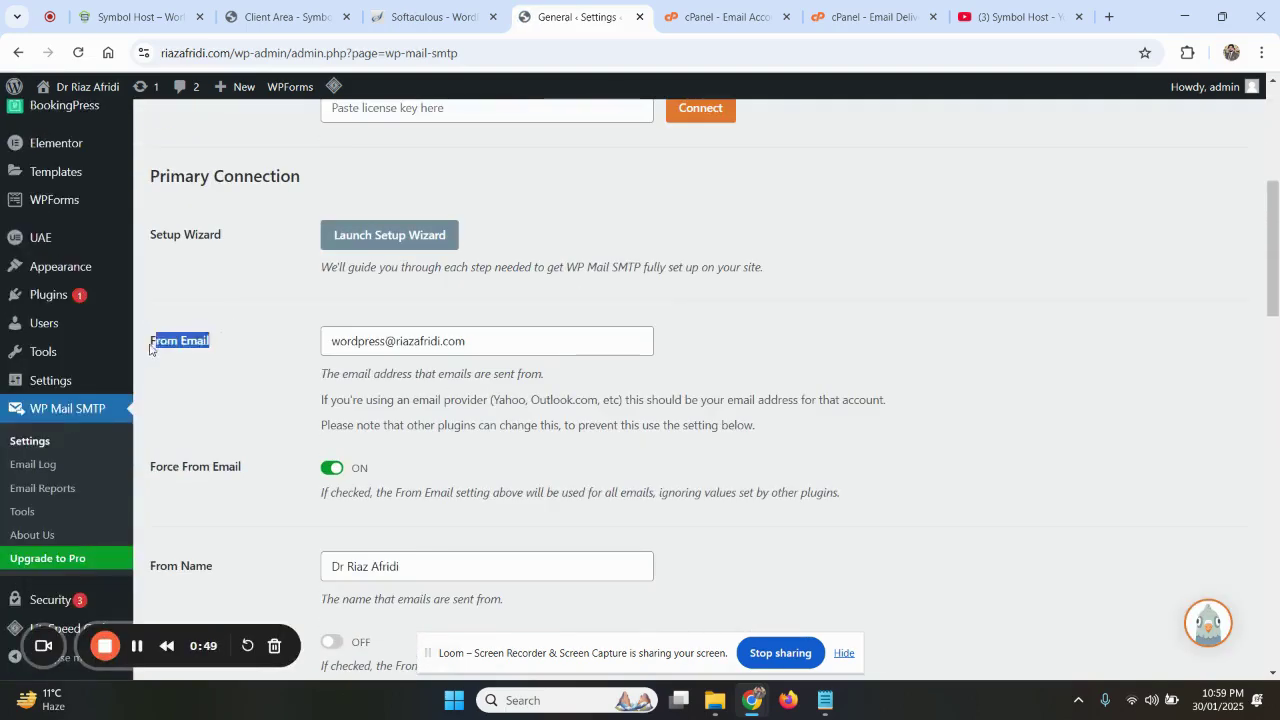
triple_click(414, 341)
key(ctrl+v)
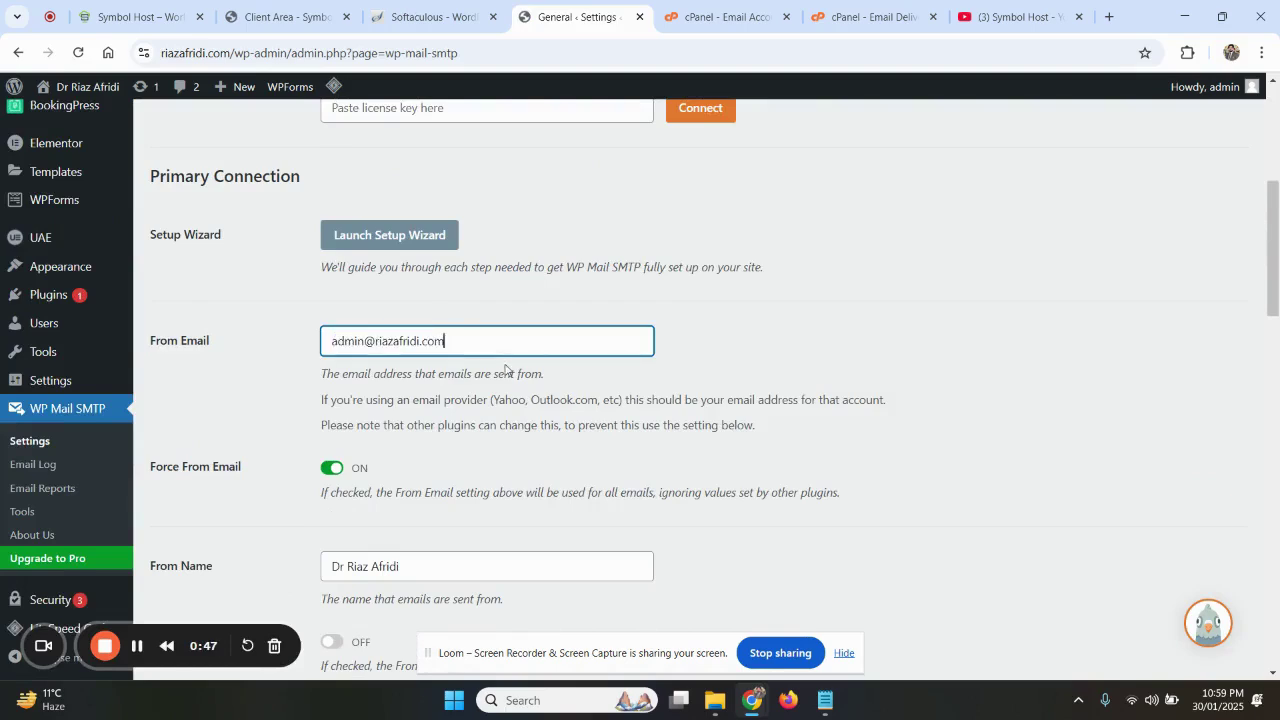
drag(476, 351, 320, 345)
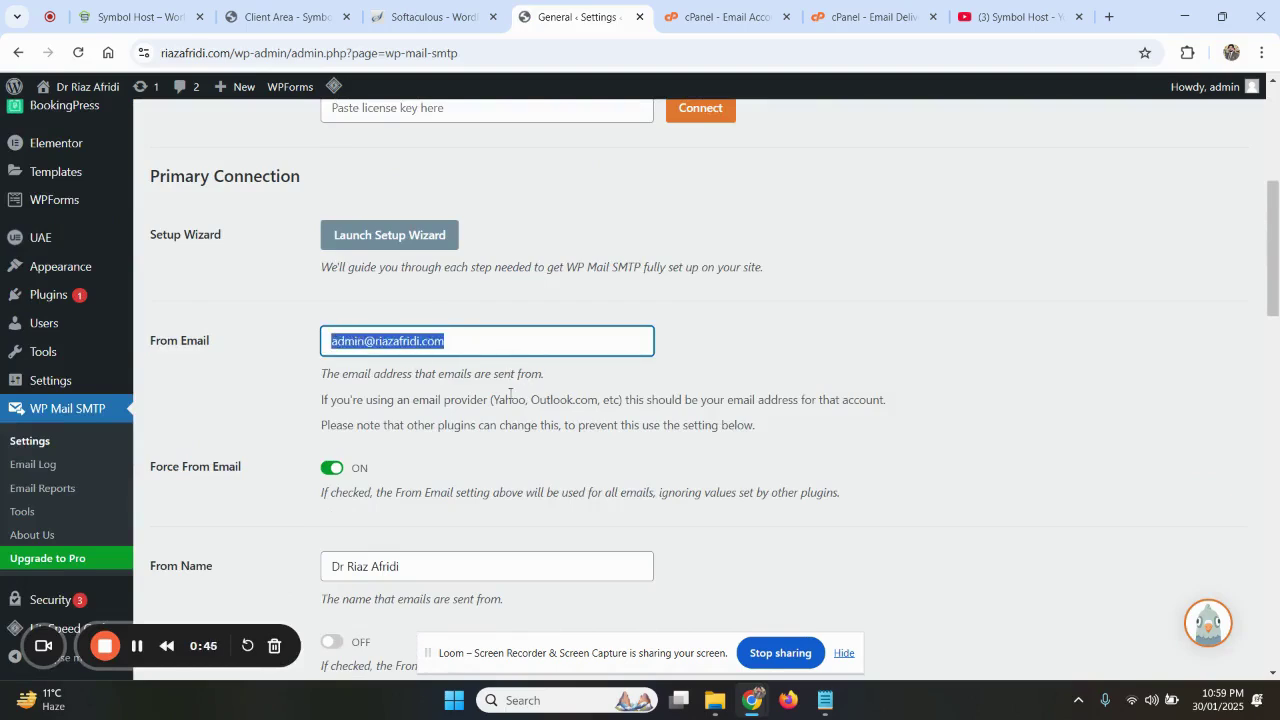
Recheck the admin address in cPanel Email Accounts, then scroll to the Mailer options
scroll(510, 395, down, 6)
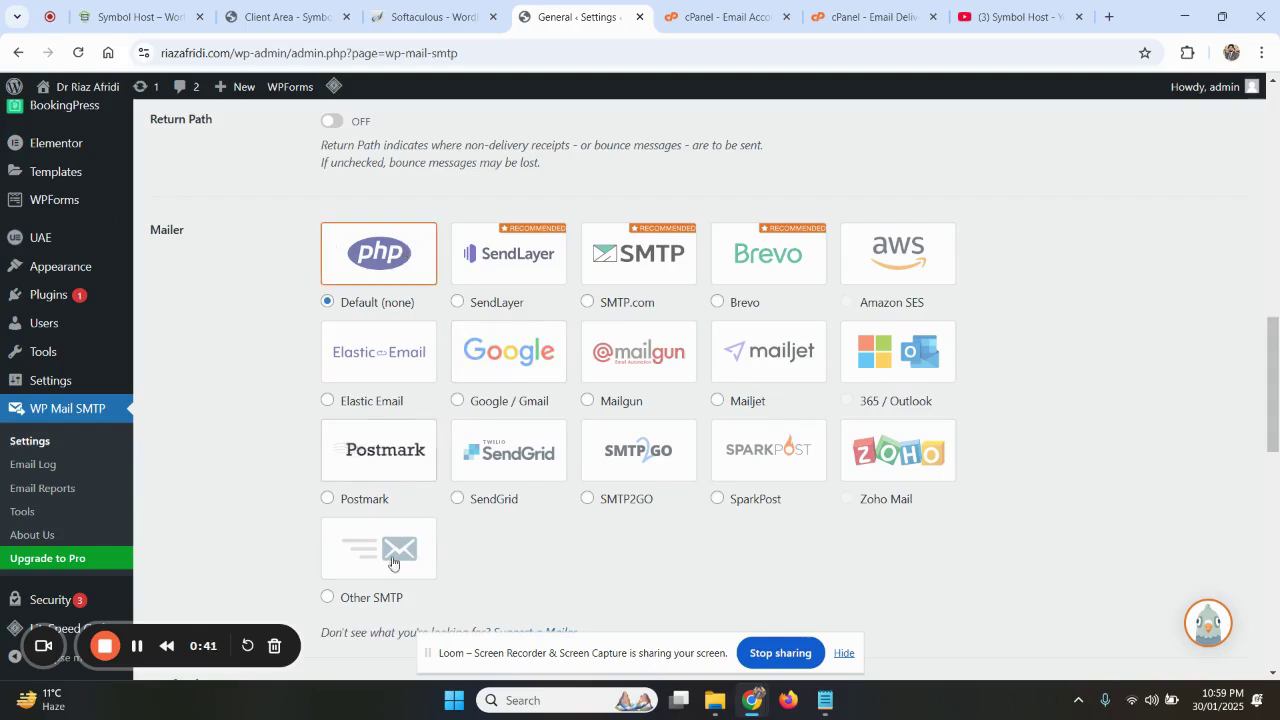
scroll(530, 505, down, 1)
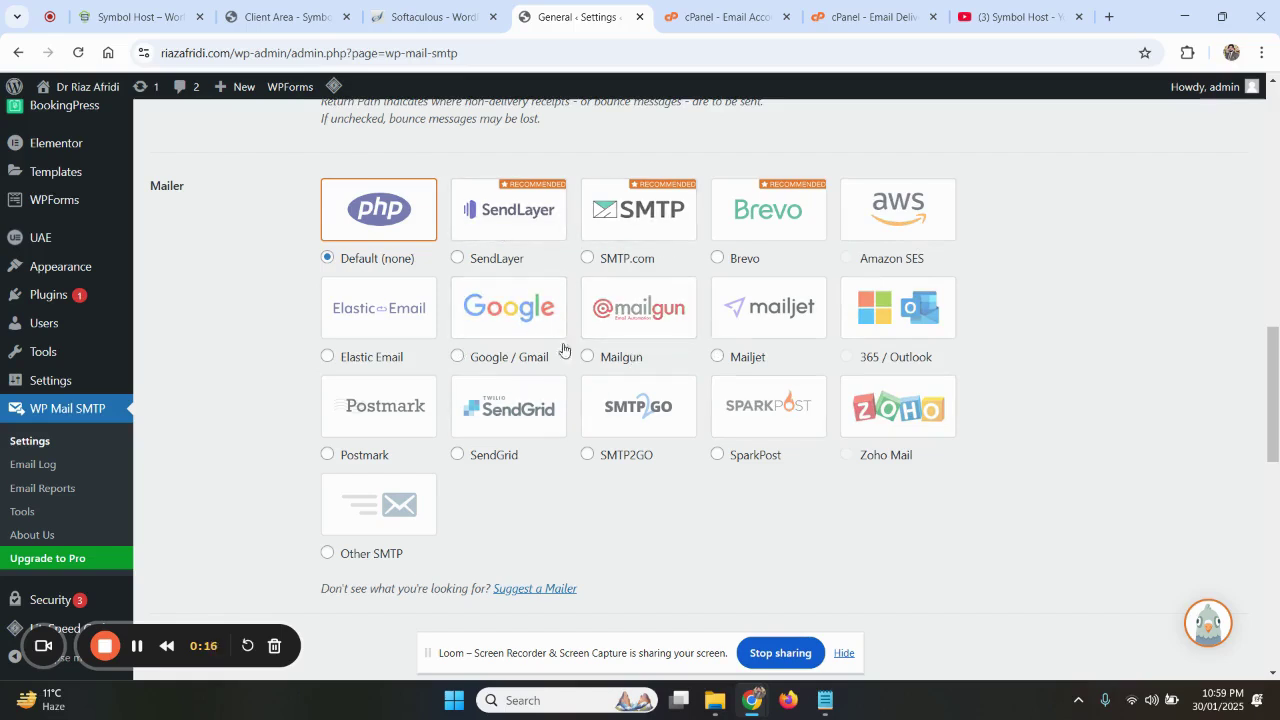
scroll(520, 478, down, 1)
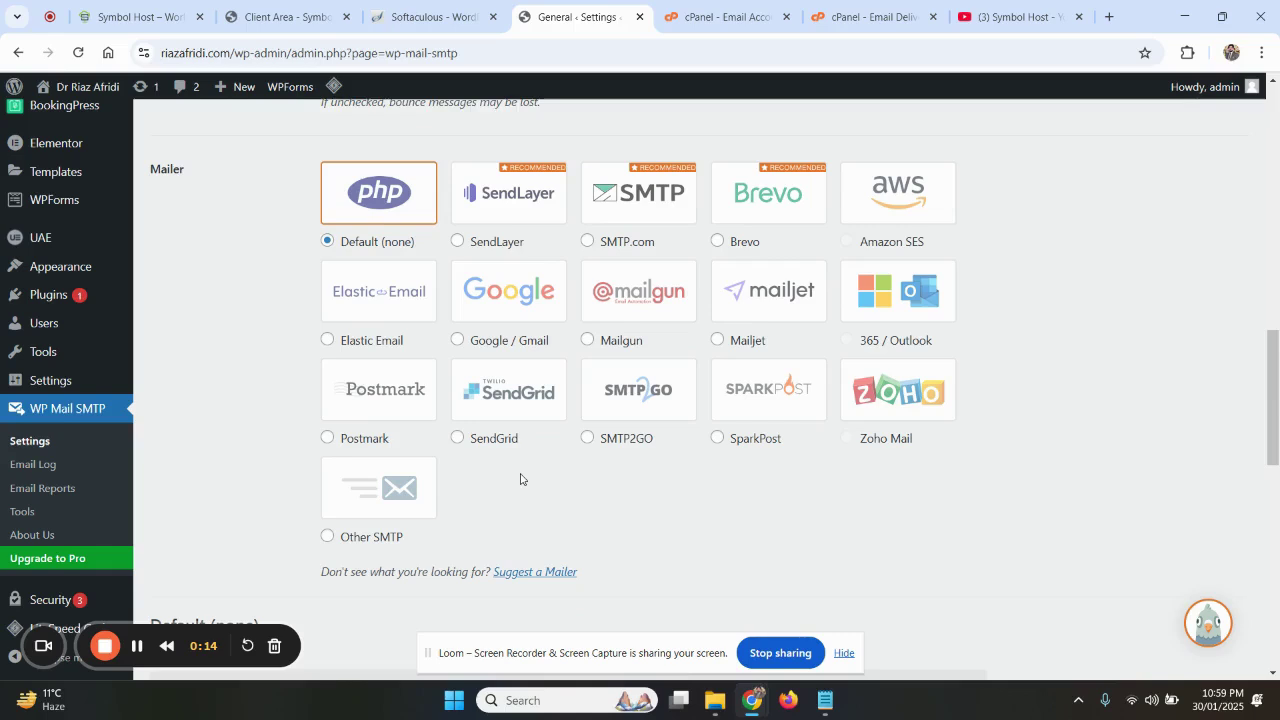
click(675, 16)
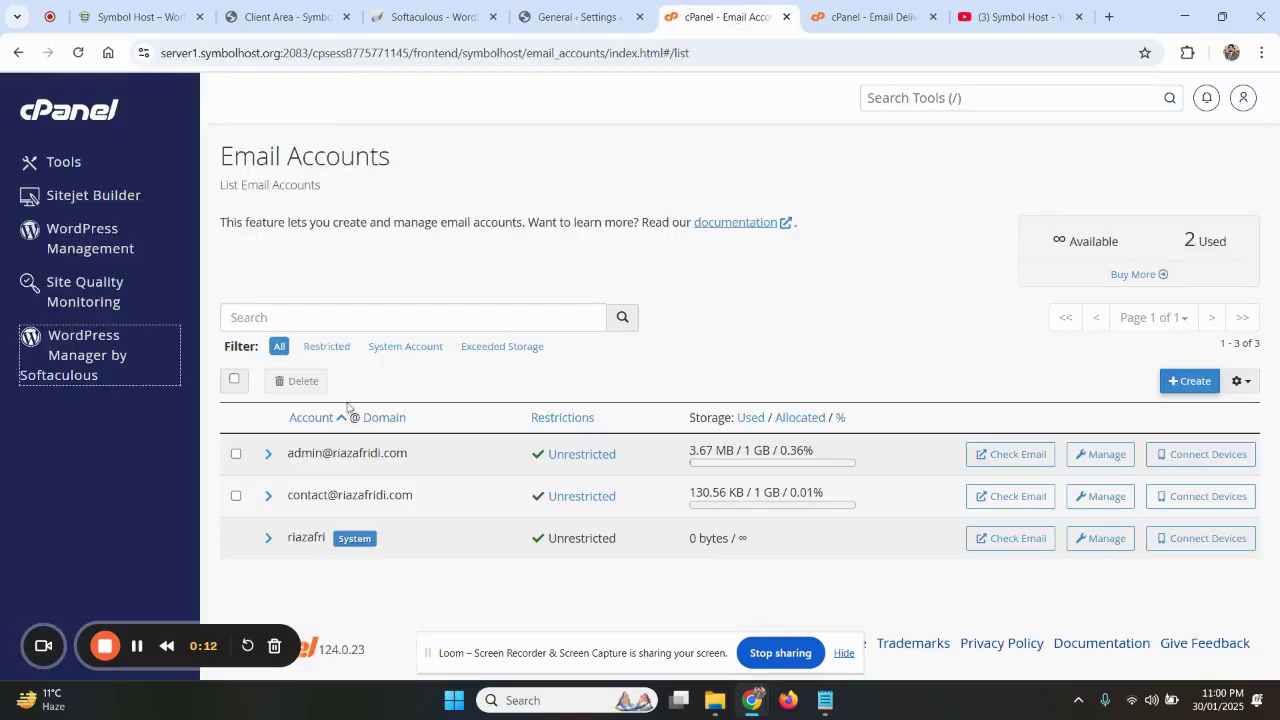
drag(409, 453, 289, 453)
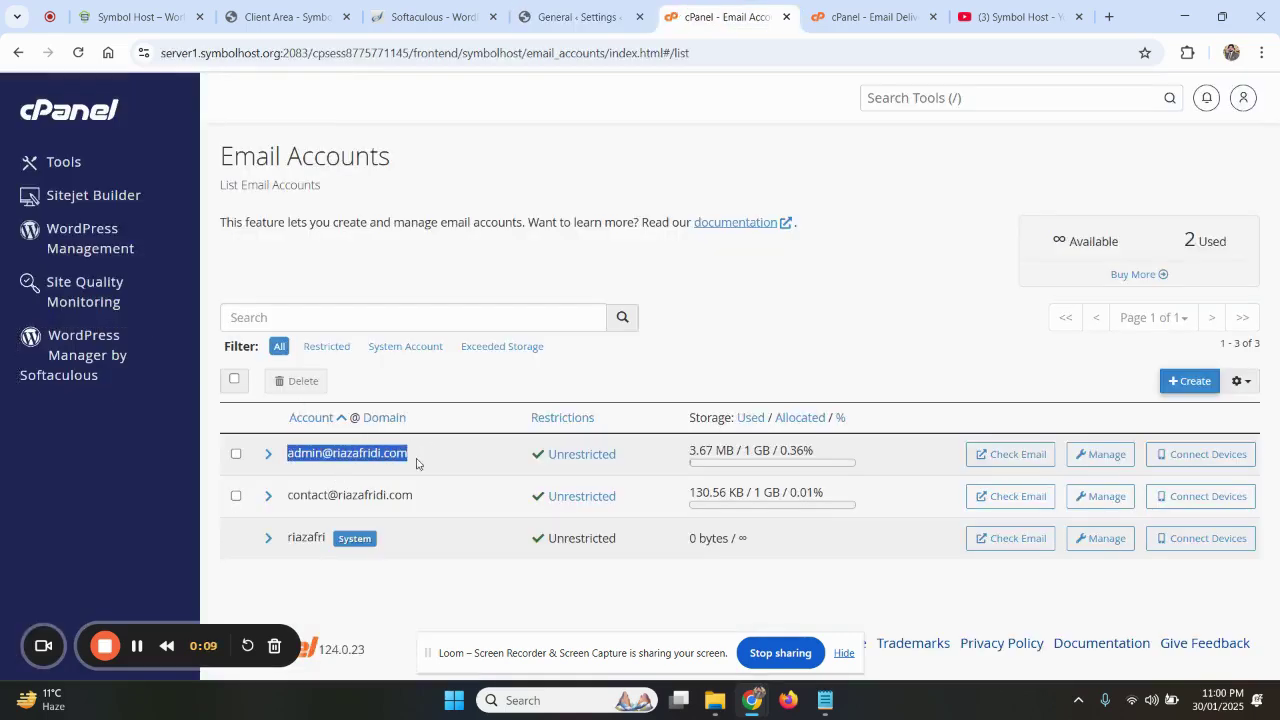
click(577, 16)
scroll(433, 409, down, 1)
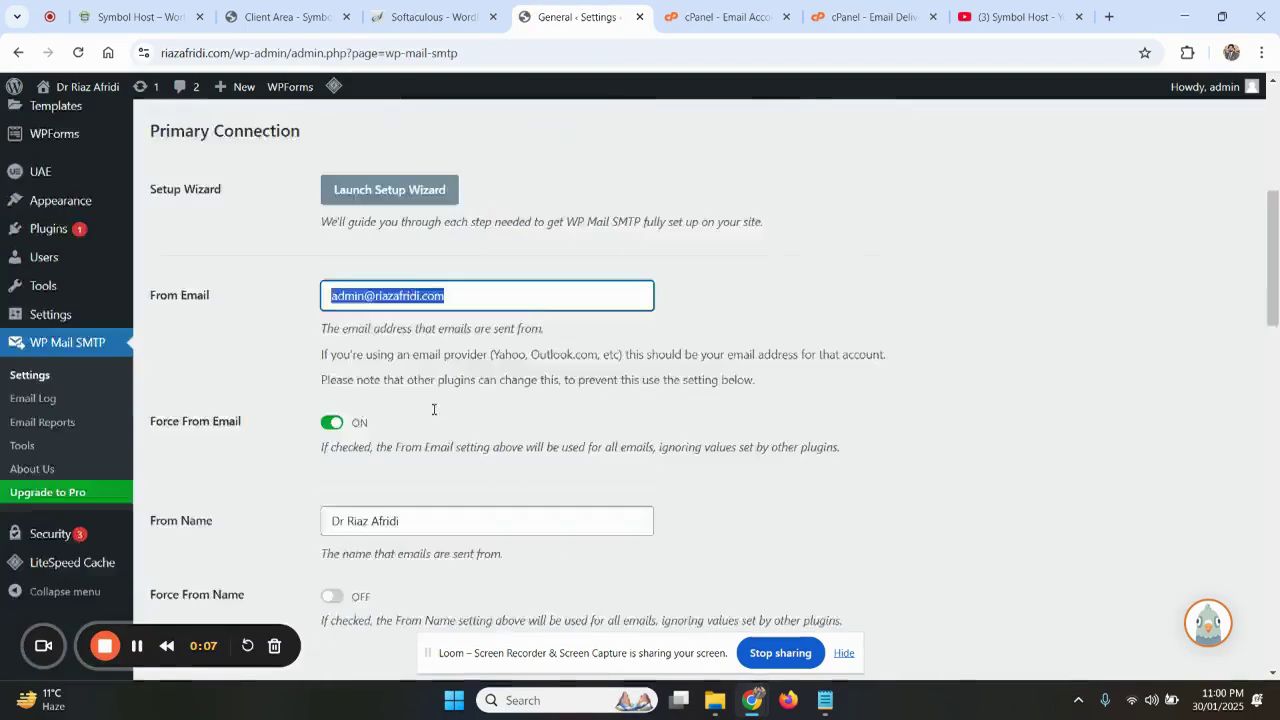
scroll(433, 409, down, 7)
Select Other SMTP as the WP Mail SMTP mailer
click(373, 560)
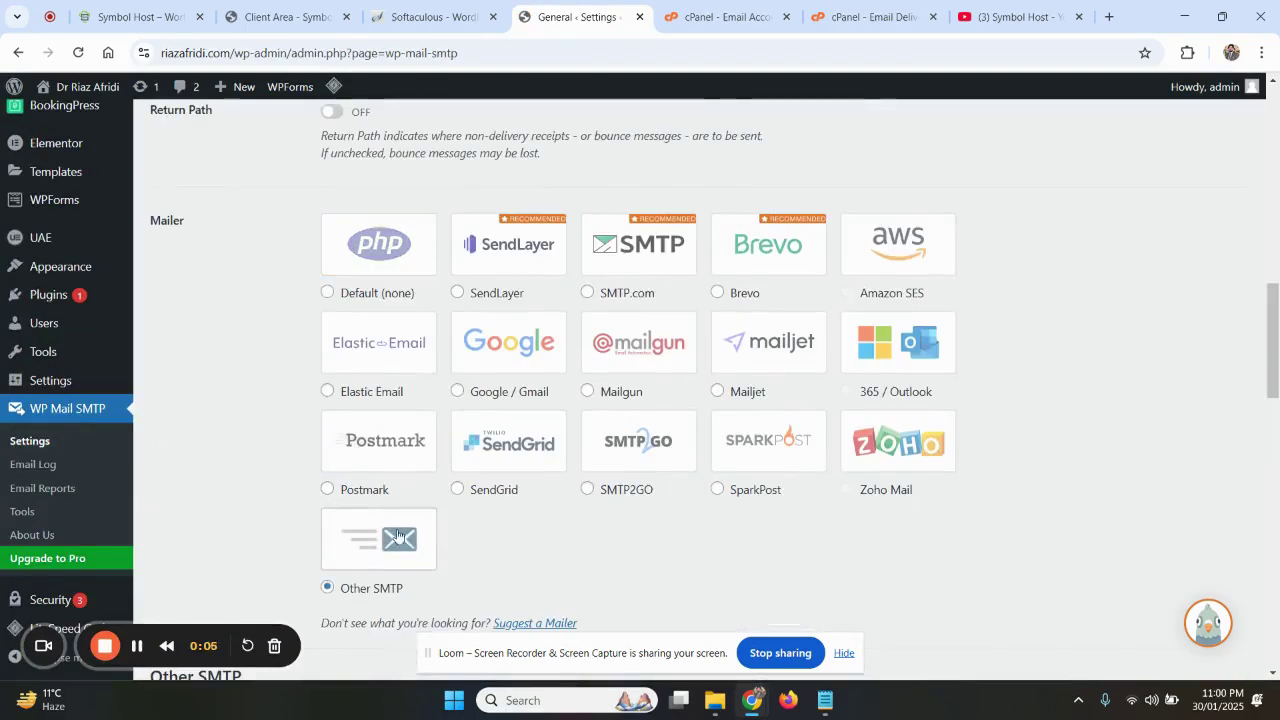
scroll(460, 566, down, 2)
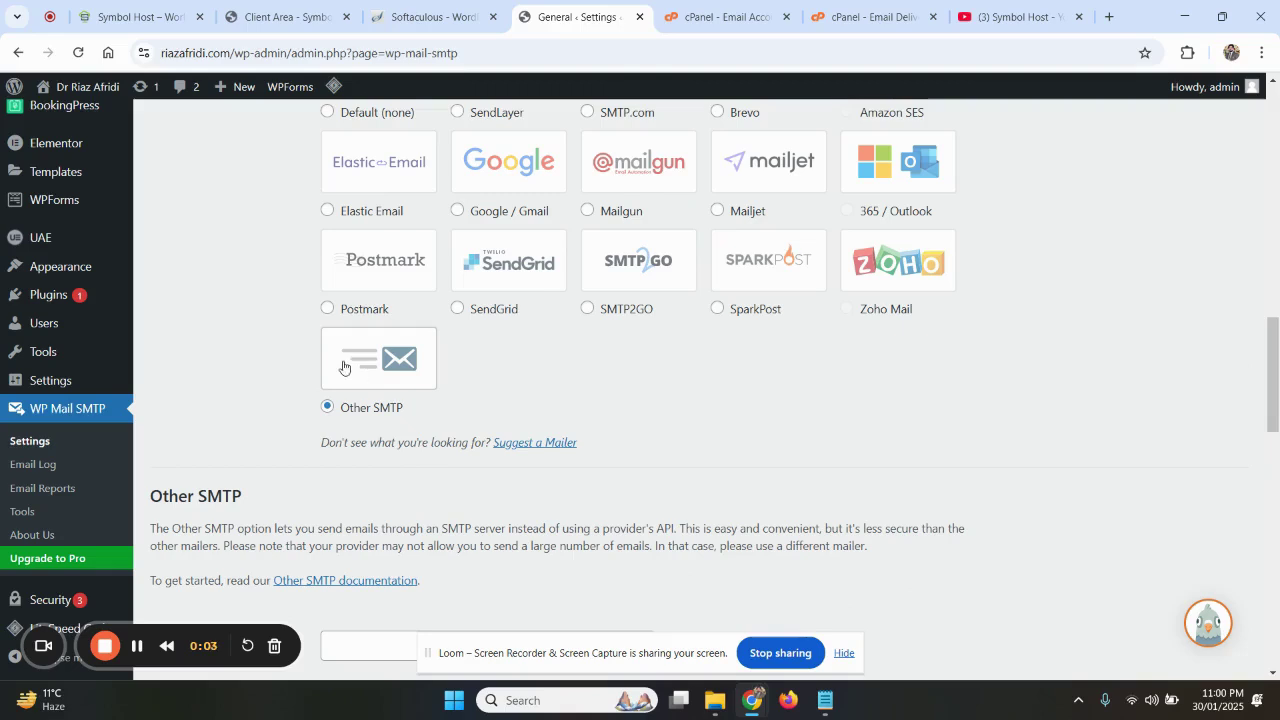
click(400, 374)
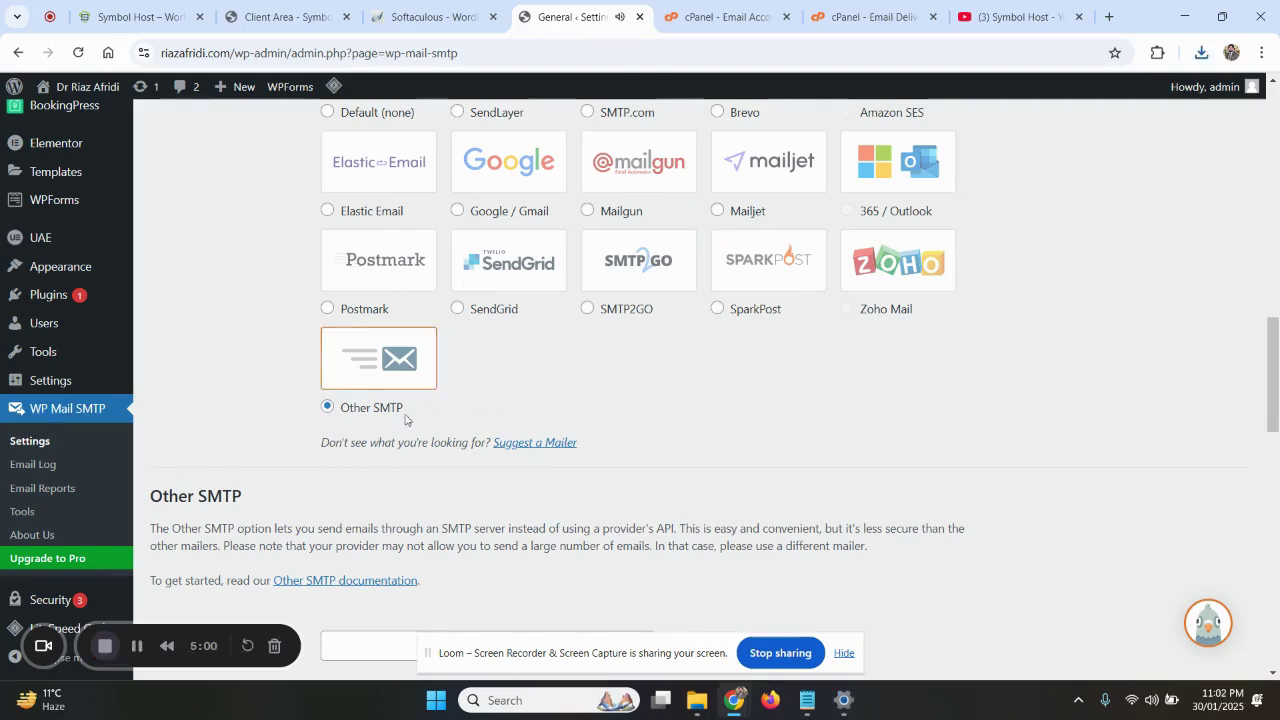
drag(430, 409, 343, 408)
Scroll down to the Other SMTP section and focus the SMTP Host field
scroll(428, 358, down, 3)
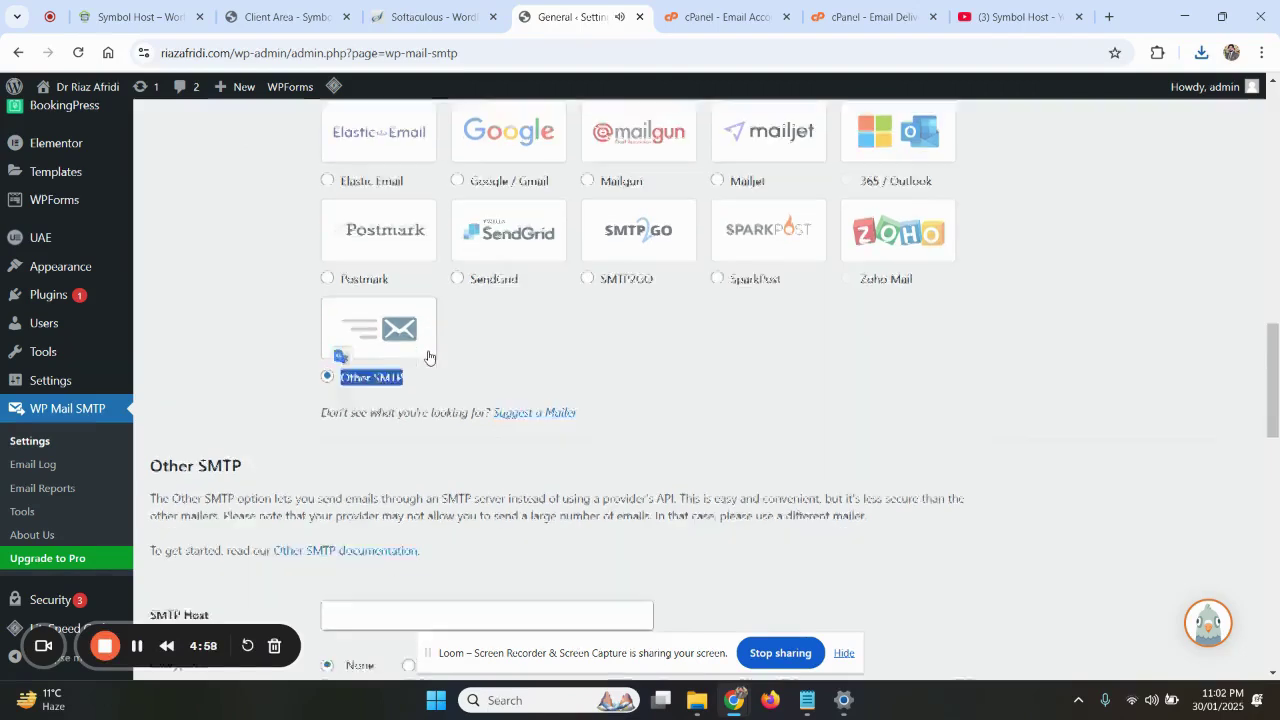
scroll(428, 357, down, 1)
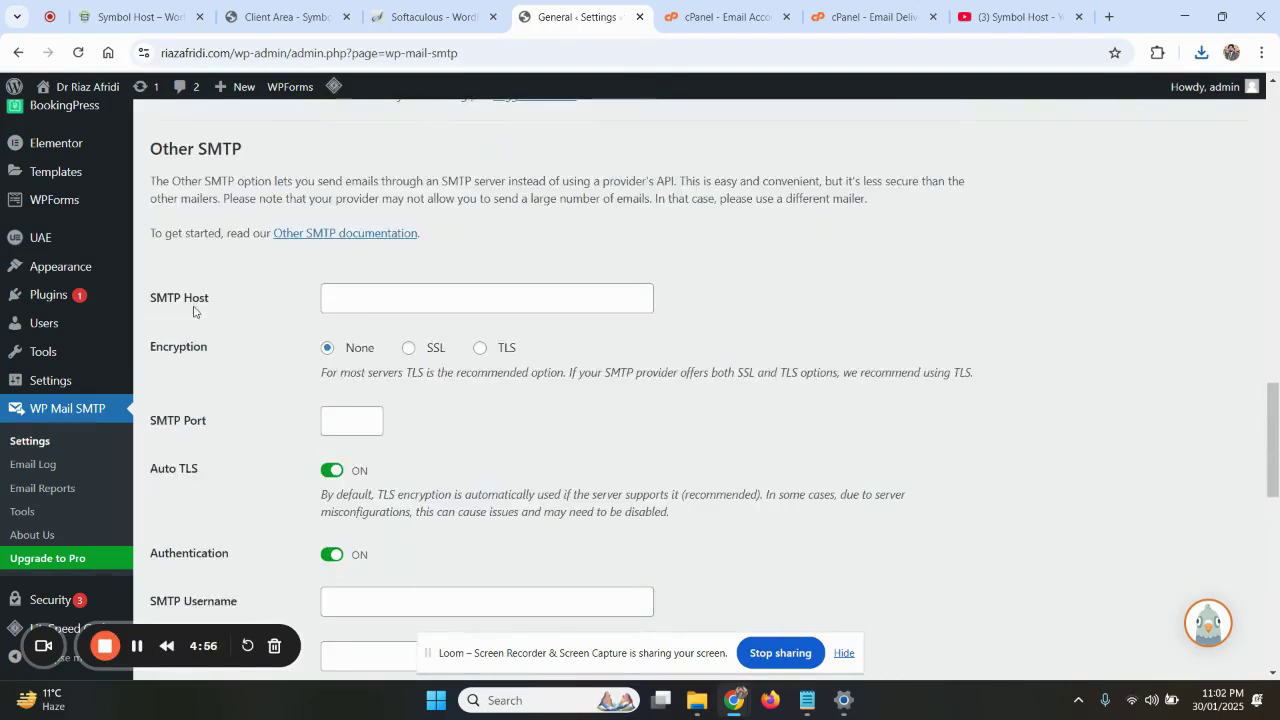
drag(195, 303, 150, 303)
click(155, 305)
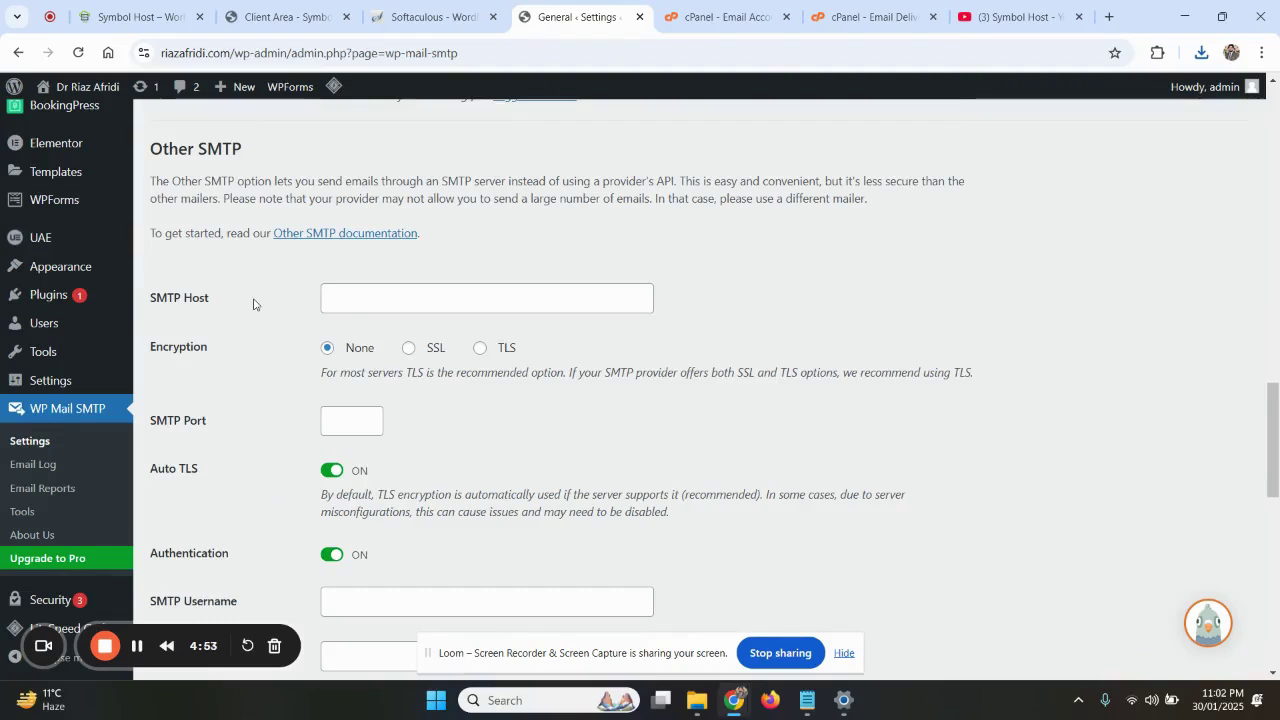
click(368, 304)
Cycle through the Softaculous and cPanel tabs and load cPanel Tools in the Deliverability tab
click(450, 12)
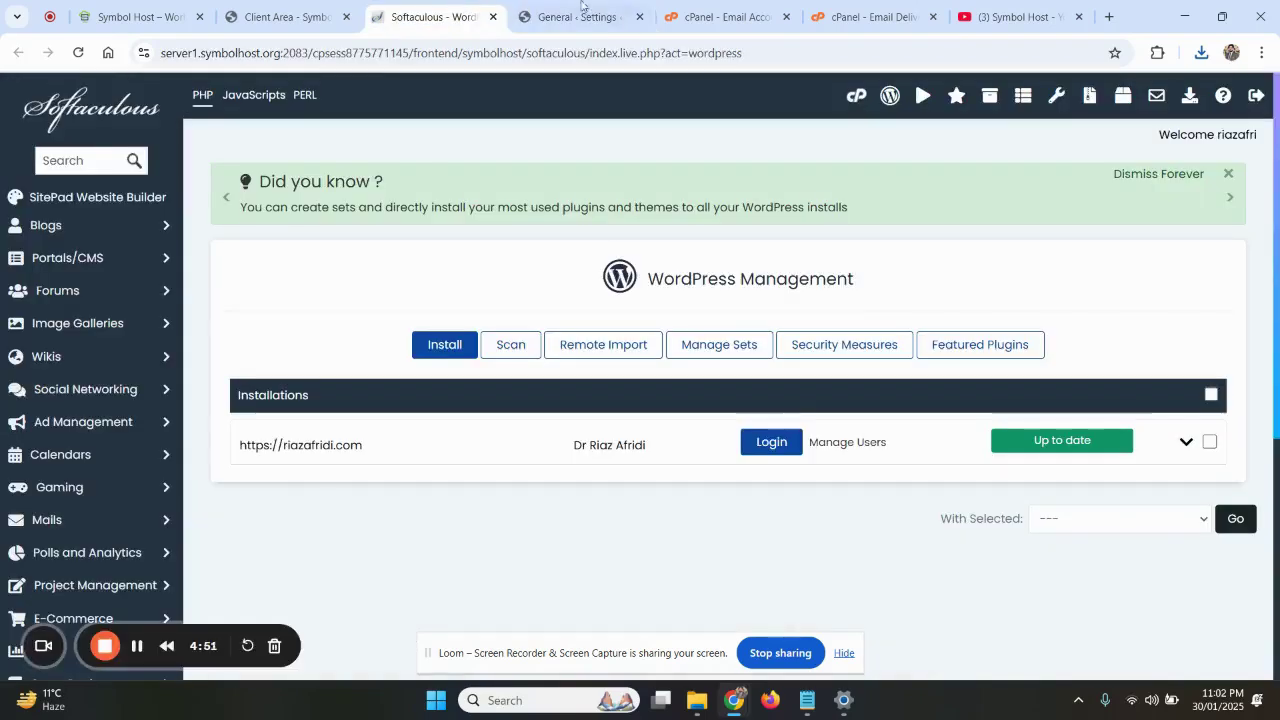
click(725, 16)
click(857, 12)
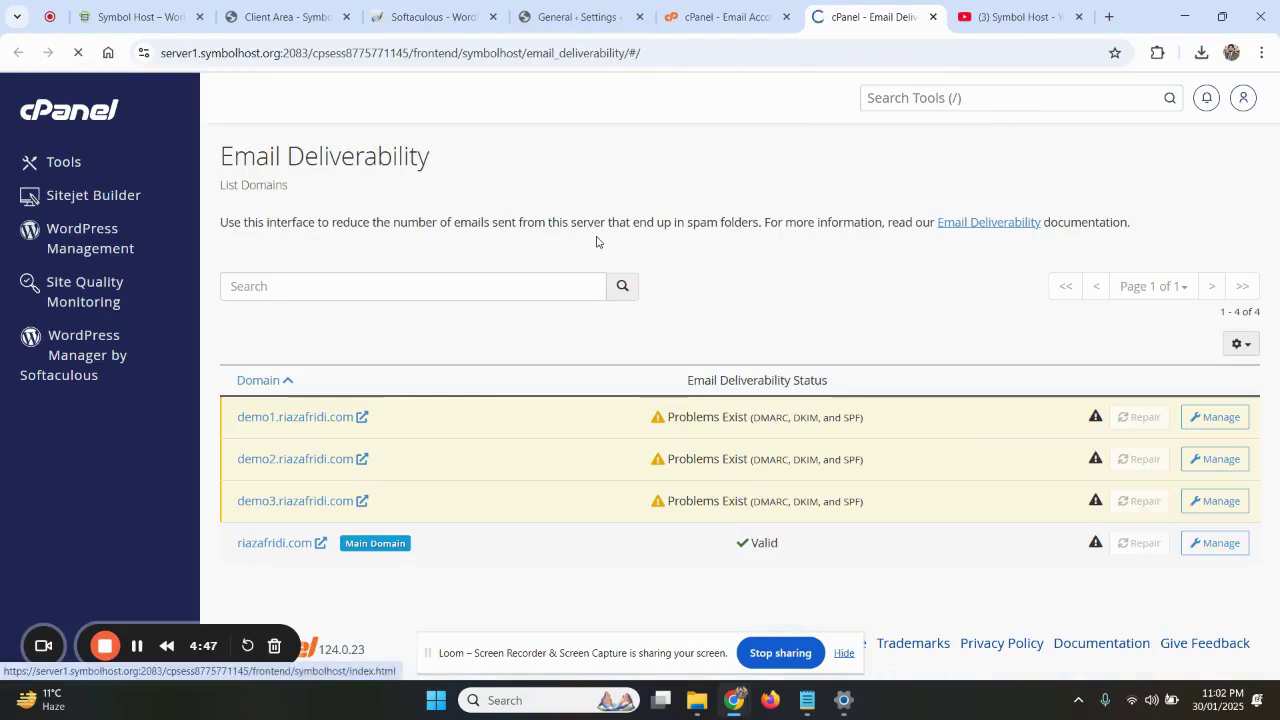
click(548, 5)
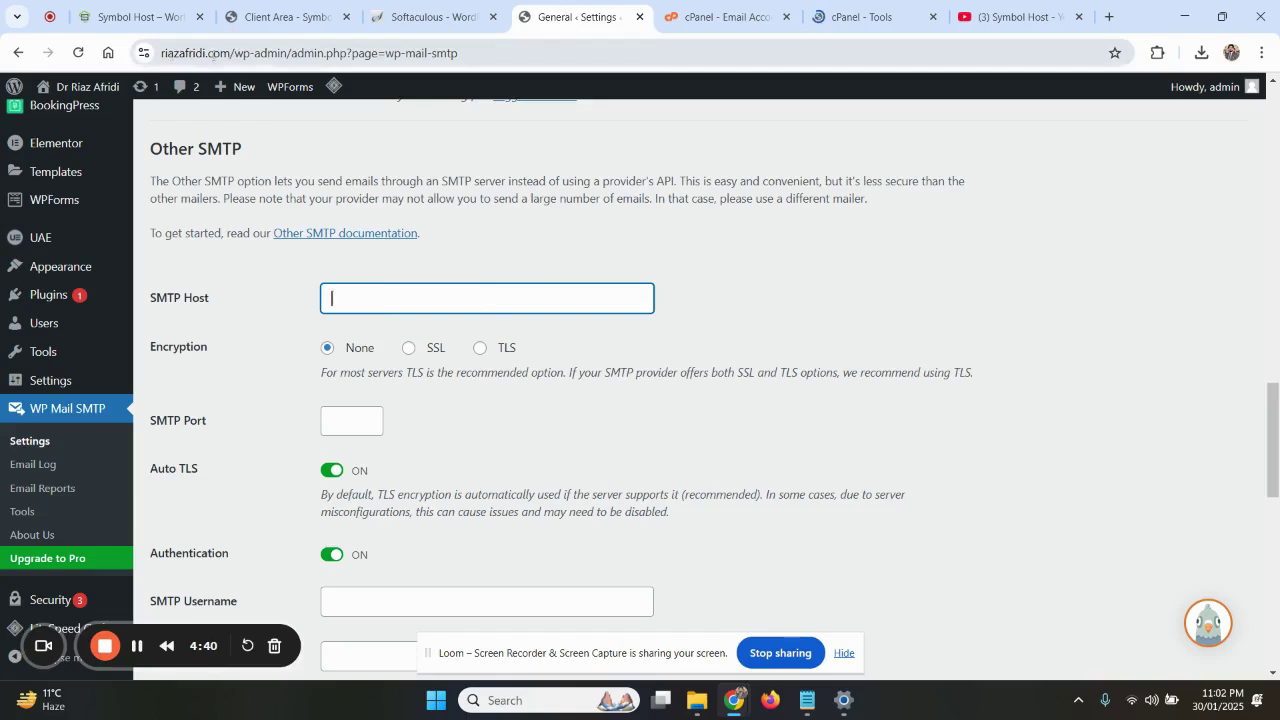
Copy the domain riazafridi.com from the address bar and paste it into SMTP Host
double_click(226, 53)
key(ctrl+c)
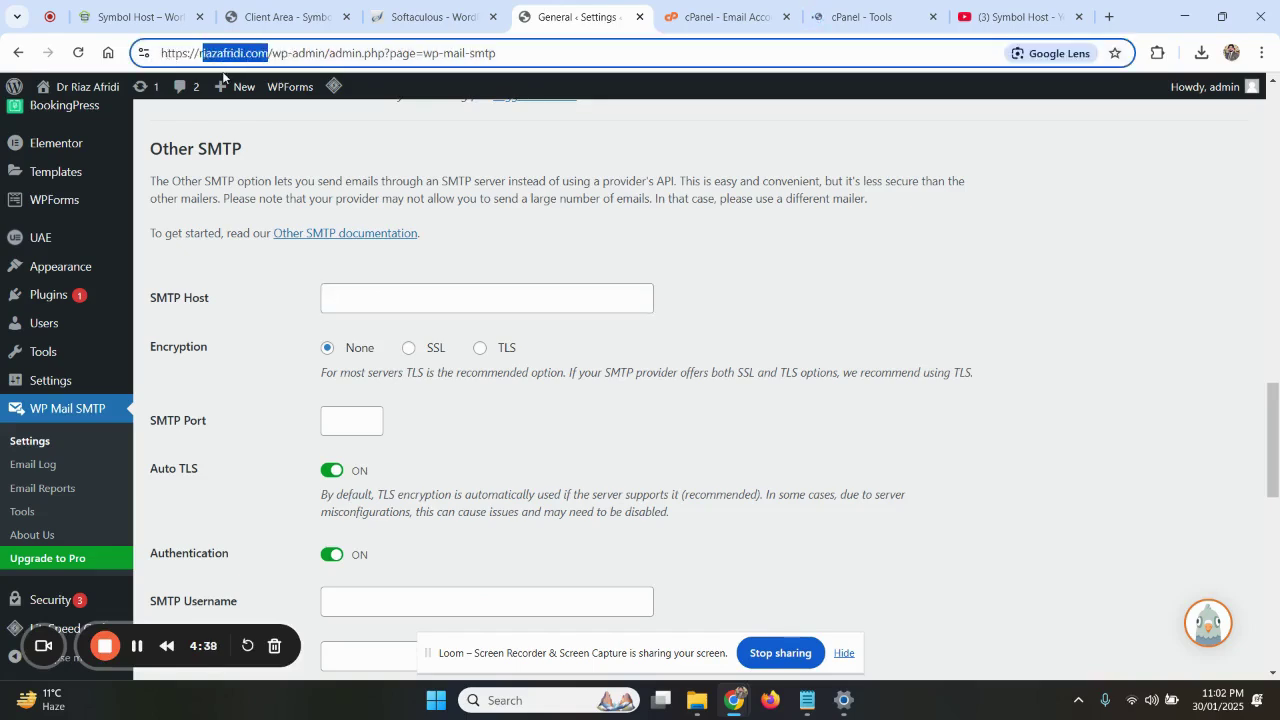
click(360, 292)
key(ctrl+v)
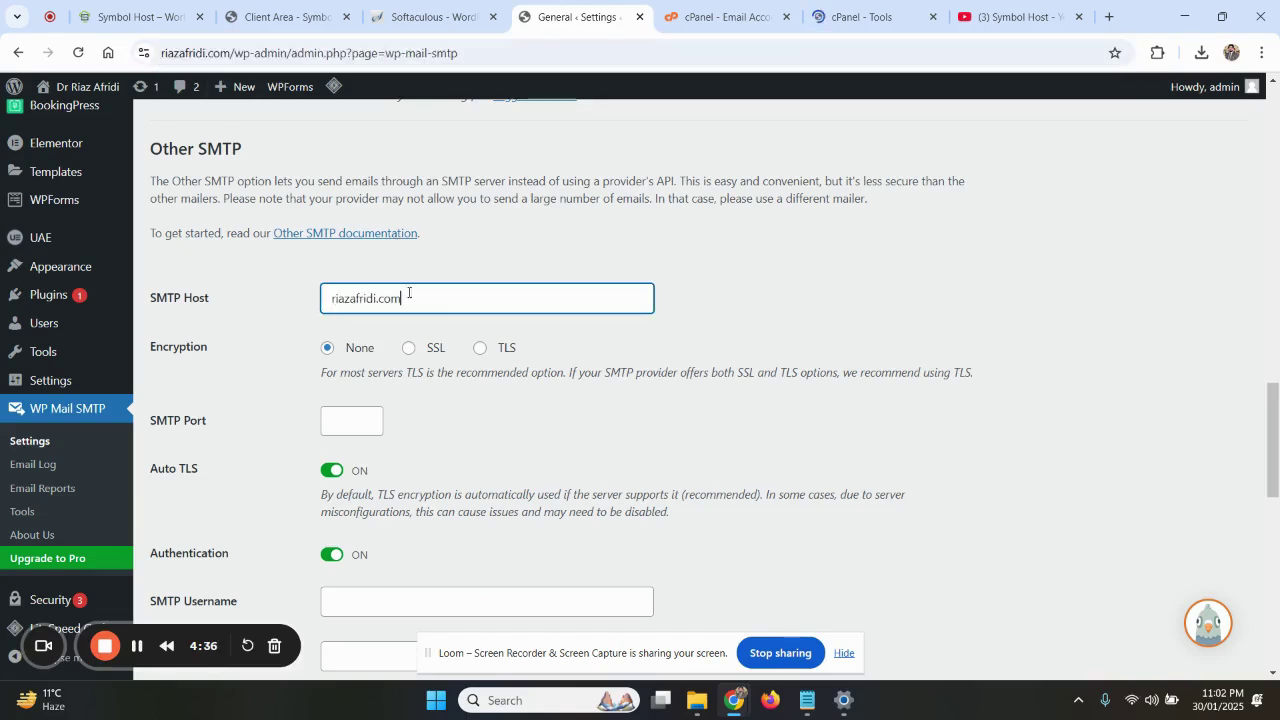
drag(446, 299, 326, 295)
click(446, 306)
Copy cPanel's Hostname For MX Record value, server1.symbolhost.org, for the SMTP Host
click(860, 6)
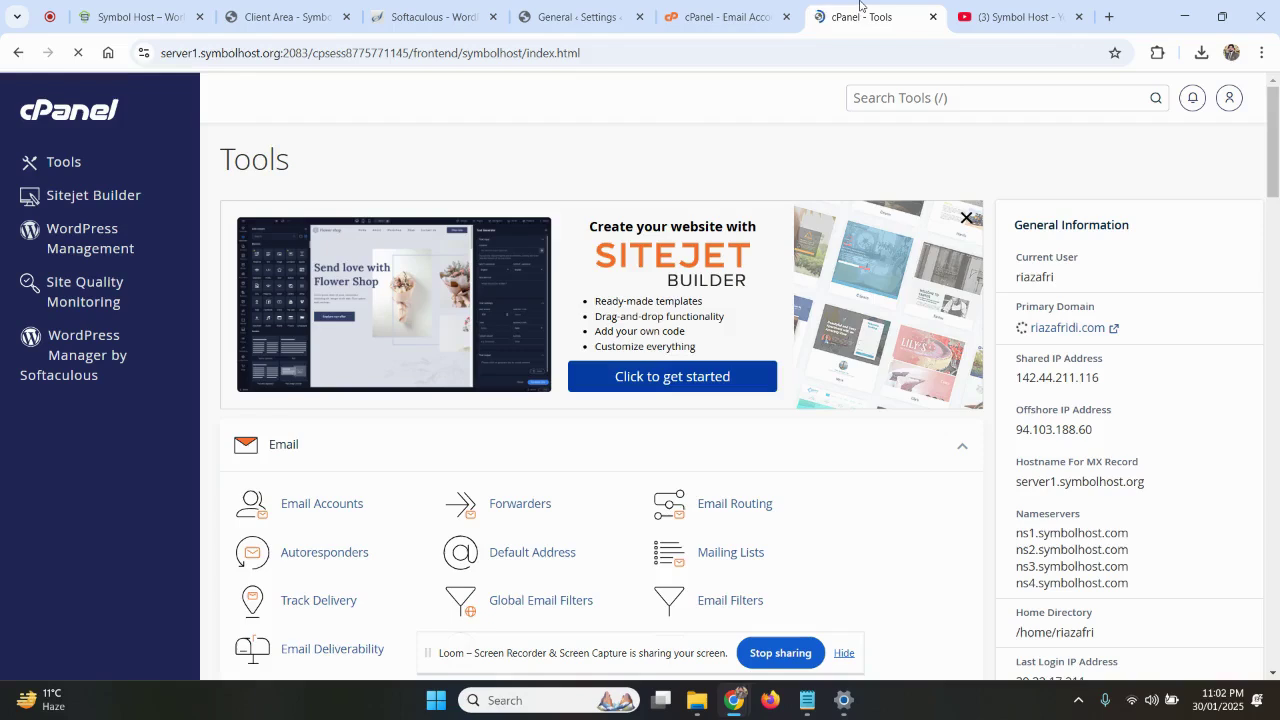
scroll(866, 333, down, 2)
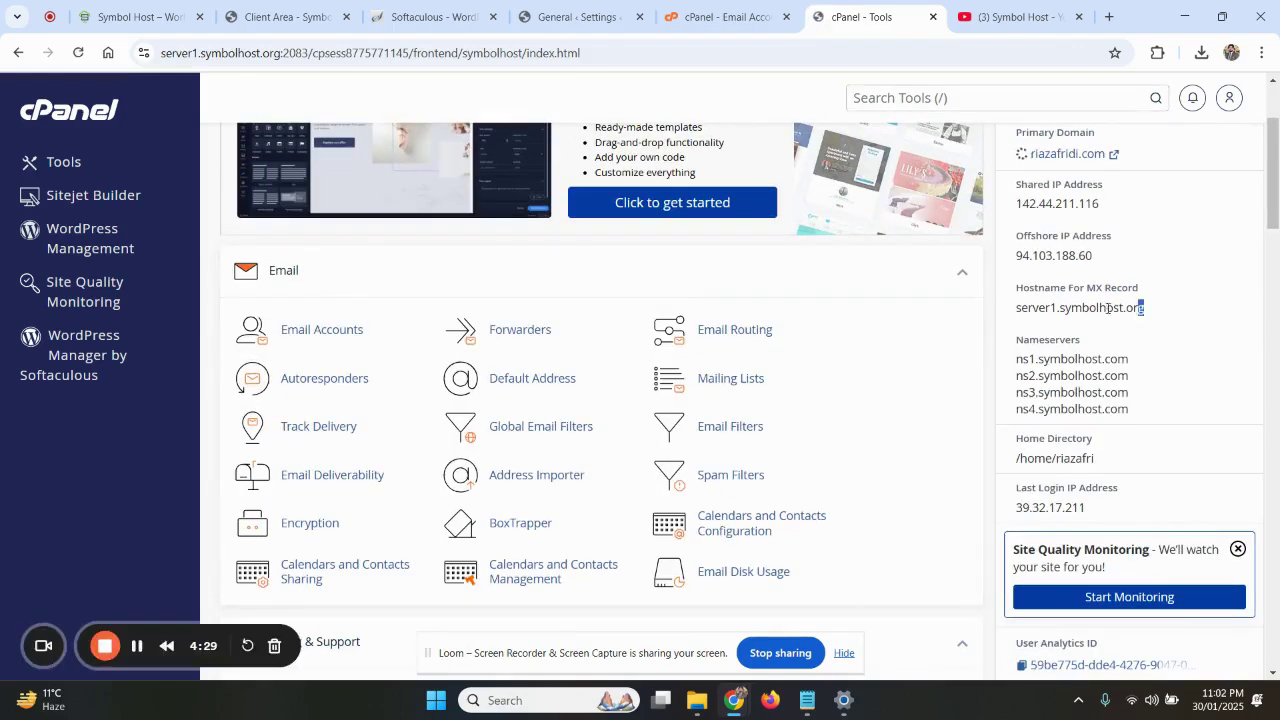
drag(1145, 312, 1016, 314)
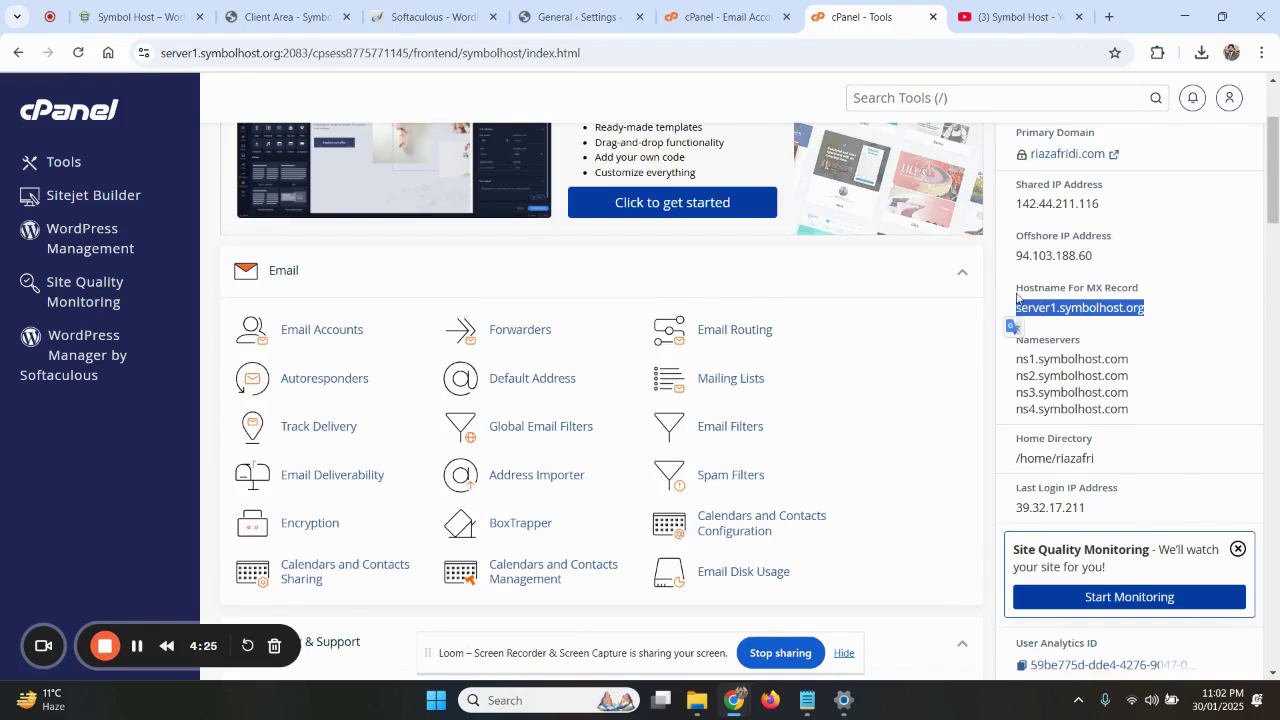
drag(1017, 296, 1017, 312)
key(ctrl+c)
click(1146, 292)
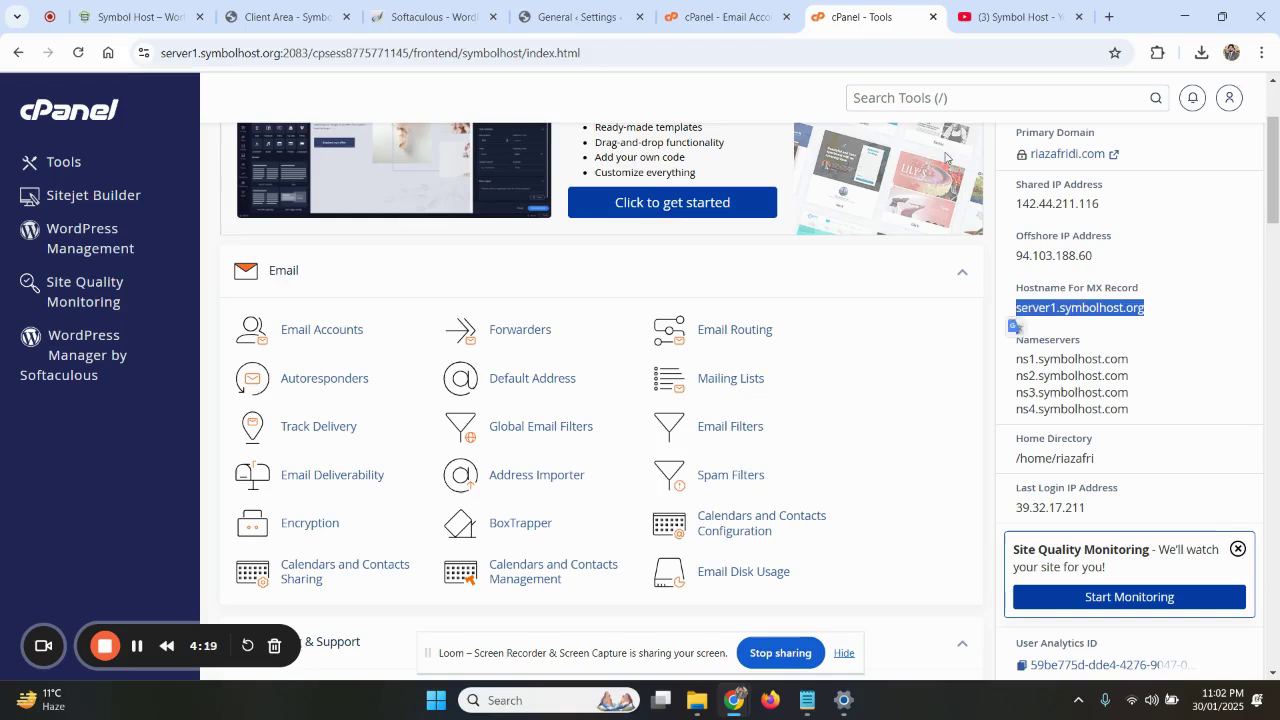
click(585, 17)
Replace the SMTP Host with server1.symbolhost.org and set encryption to TLS
key(ctrl+a)
key(ctrl+v)
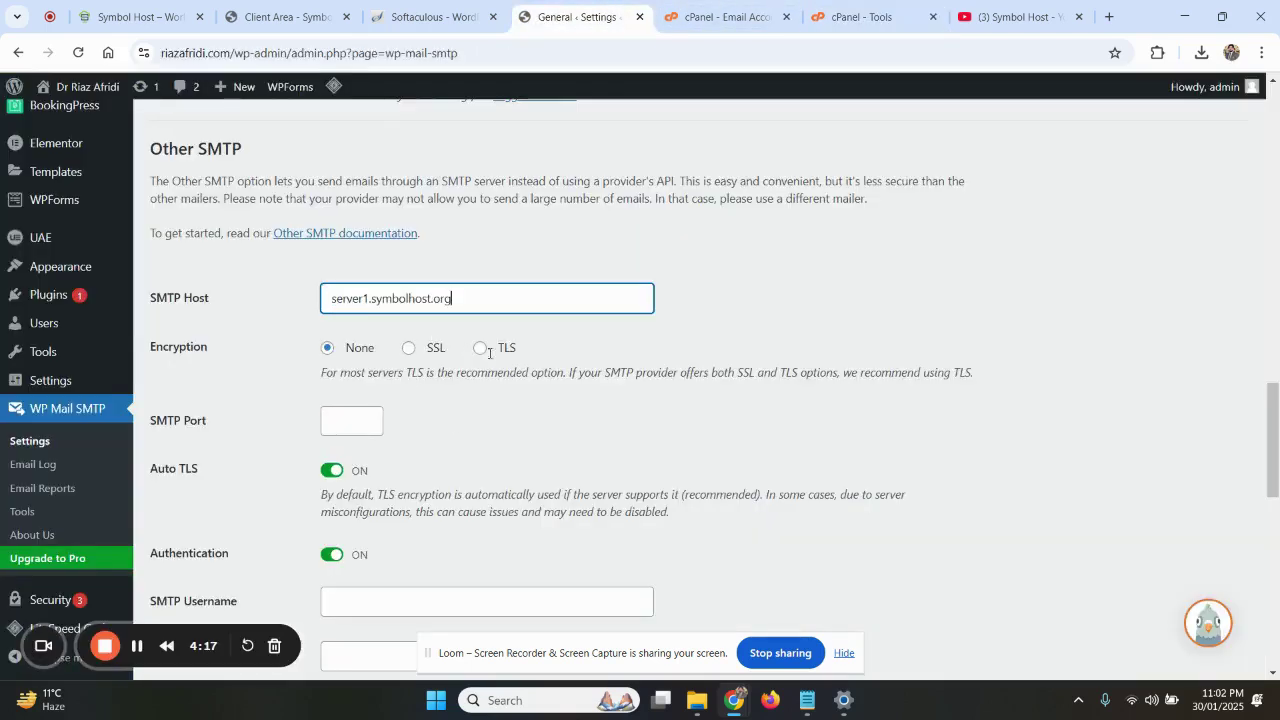
drag(498, 299, 329, 287)
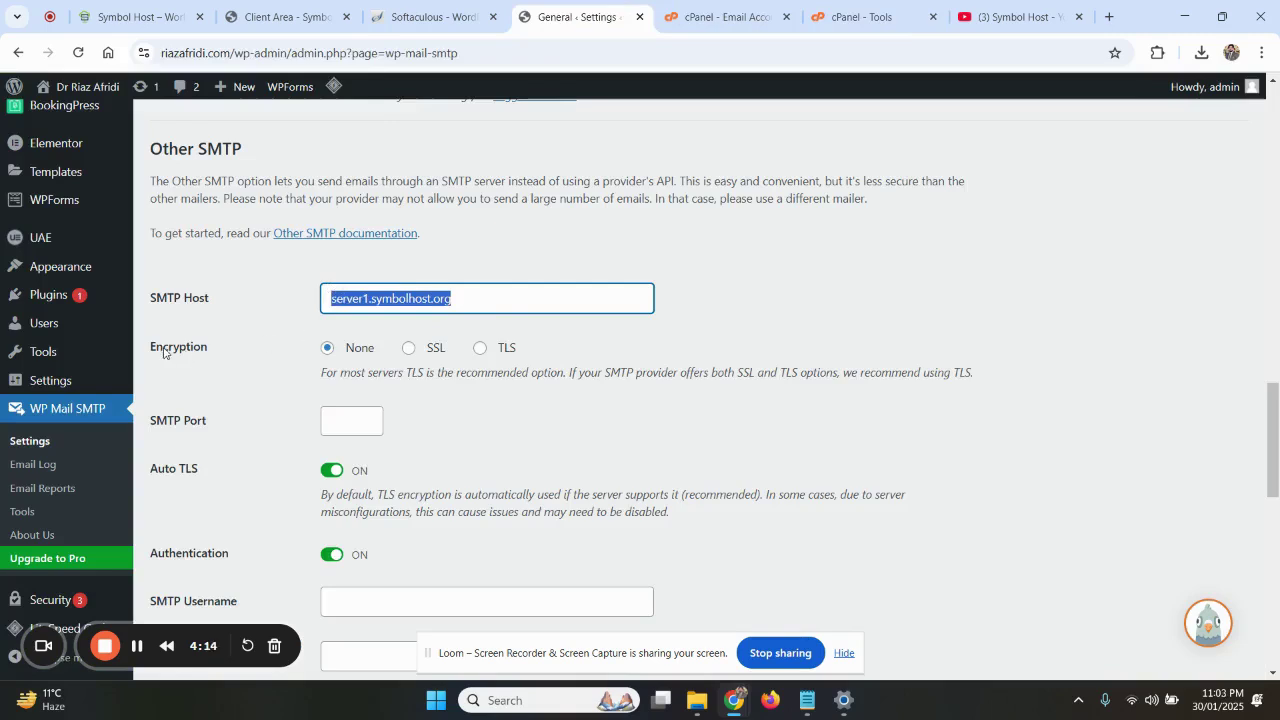
drag(151, 348, 210, 350)
click(481, 349)
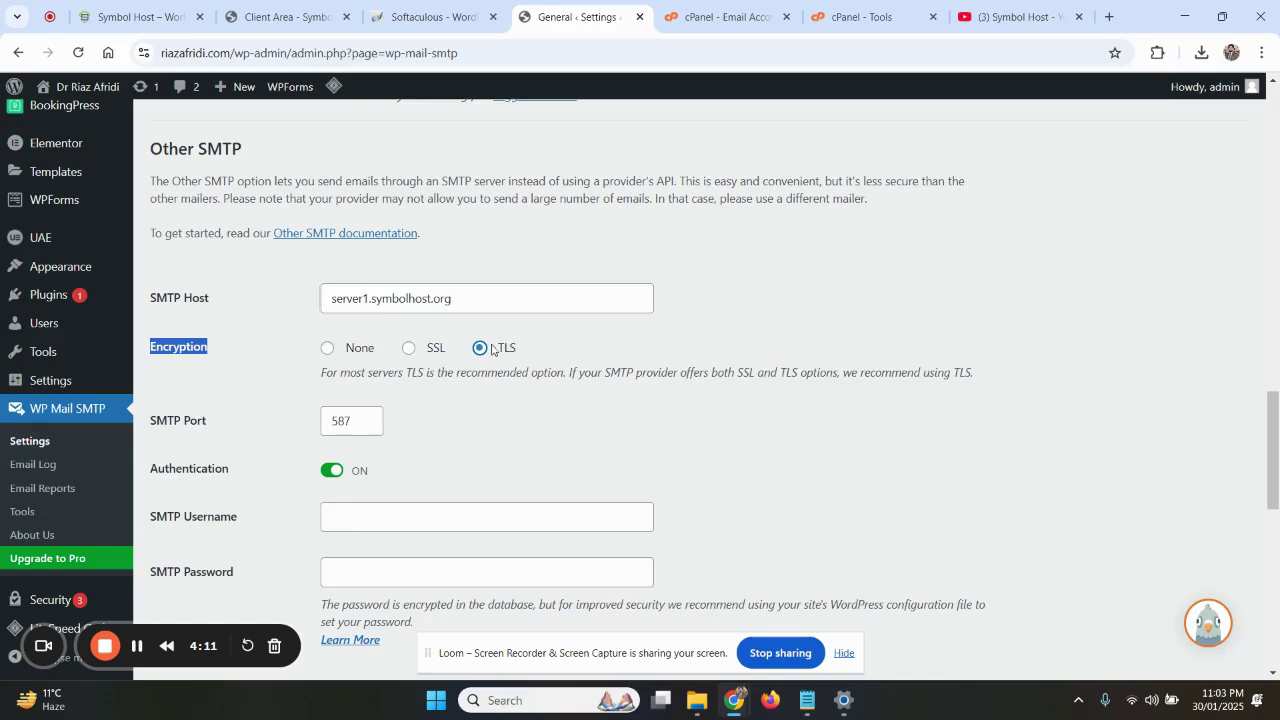
Compare SSL's port 465 with TLS's 587, then keep TLS on SMTP Port 587
drag(347, 421, 325, 421)
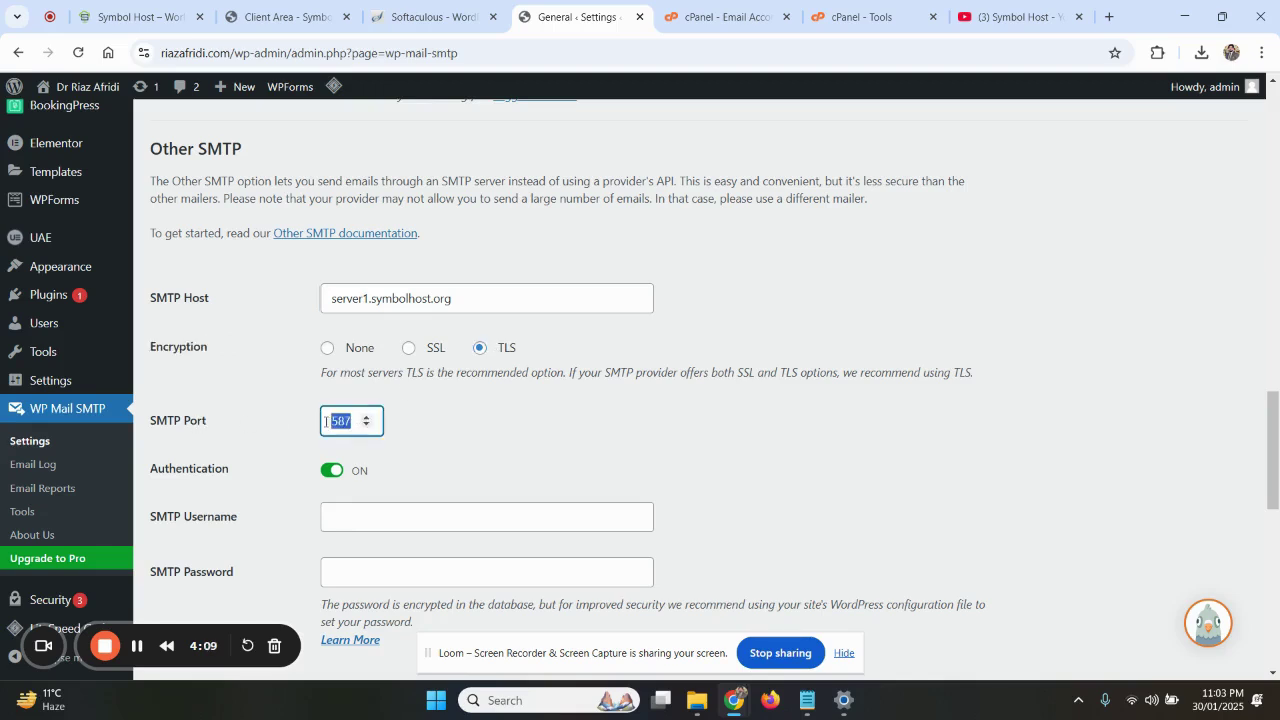
click(410, 349)
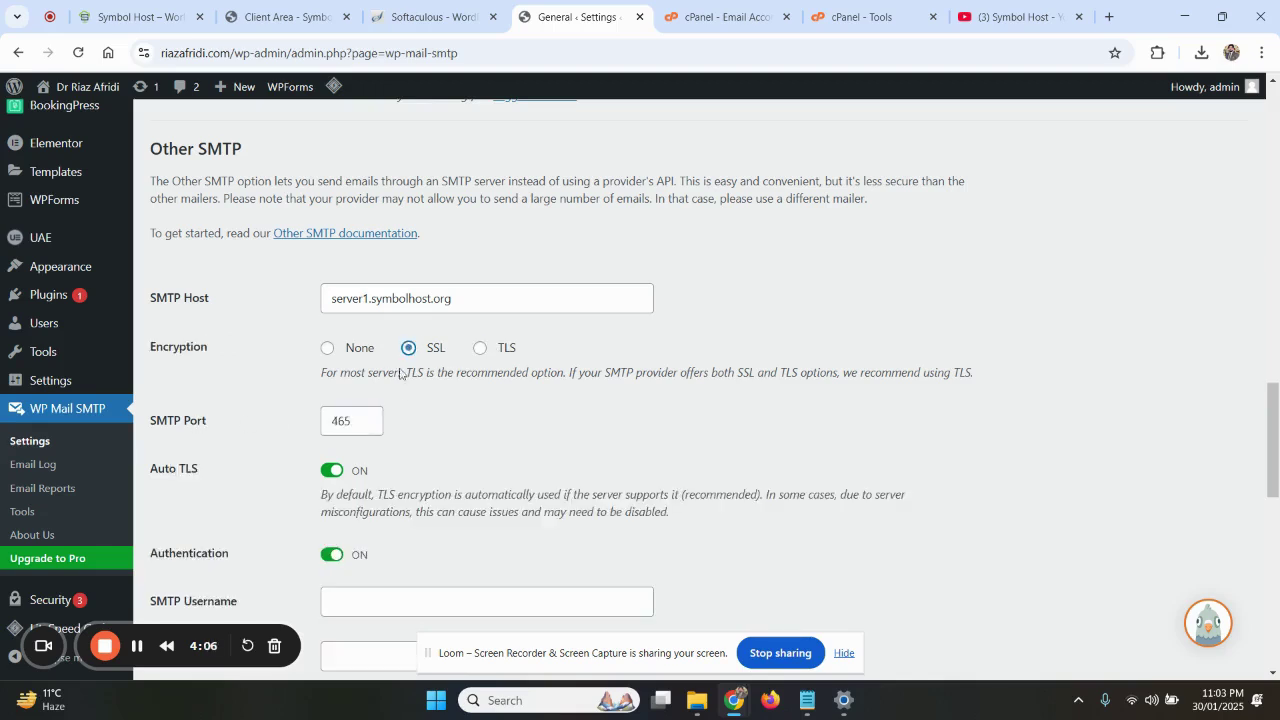
drag(331, 425, 343, 422)
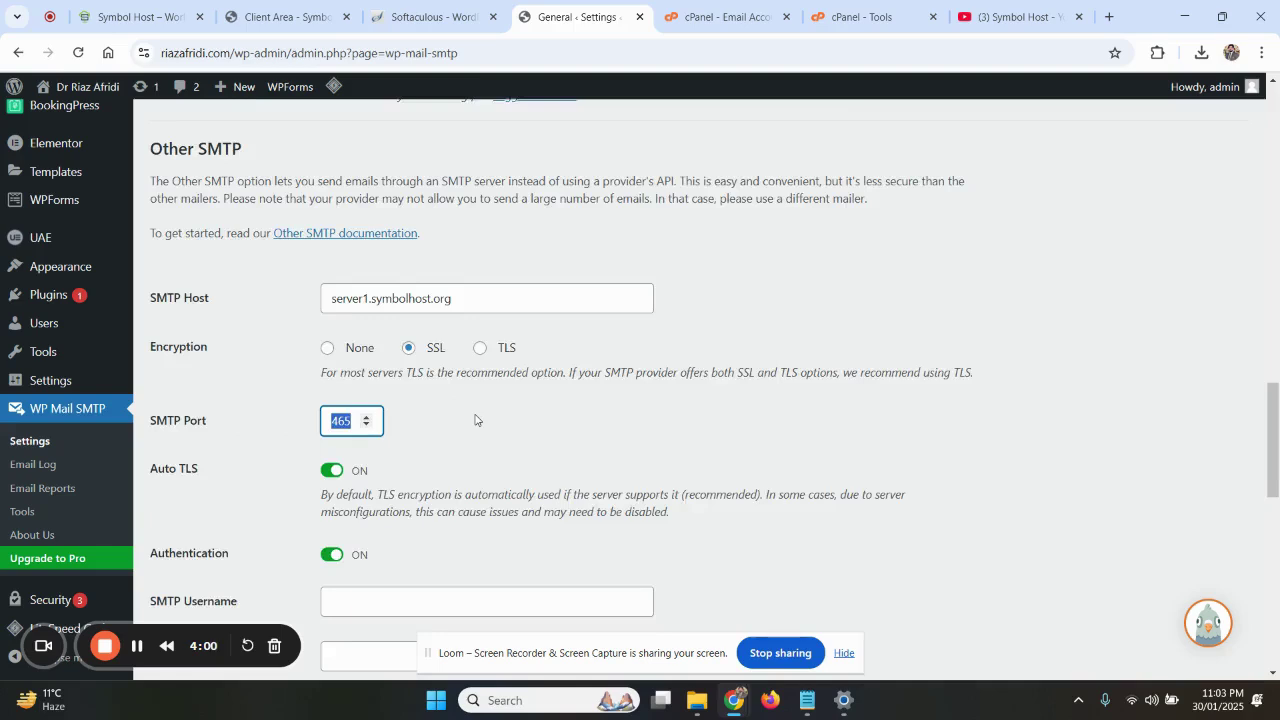
scroll(475, 420, down, 1)
click(480, 277)
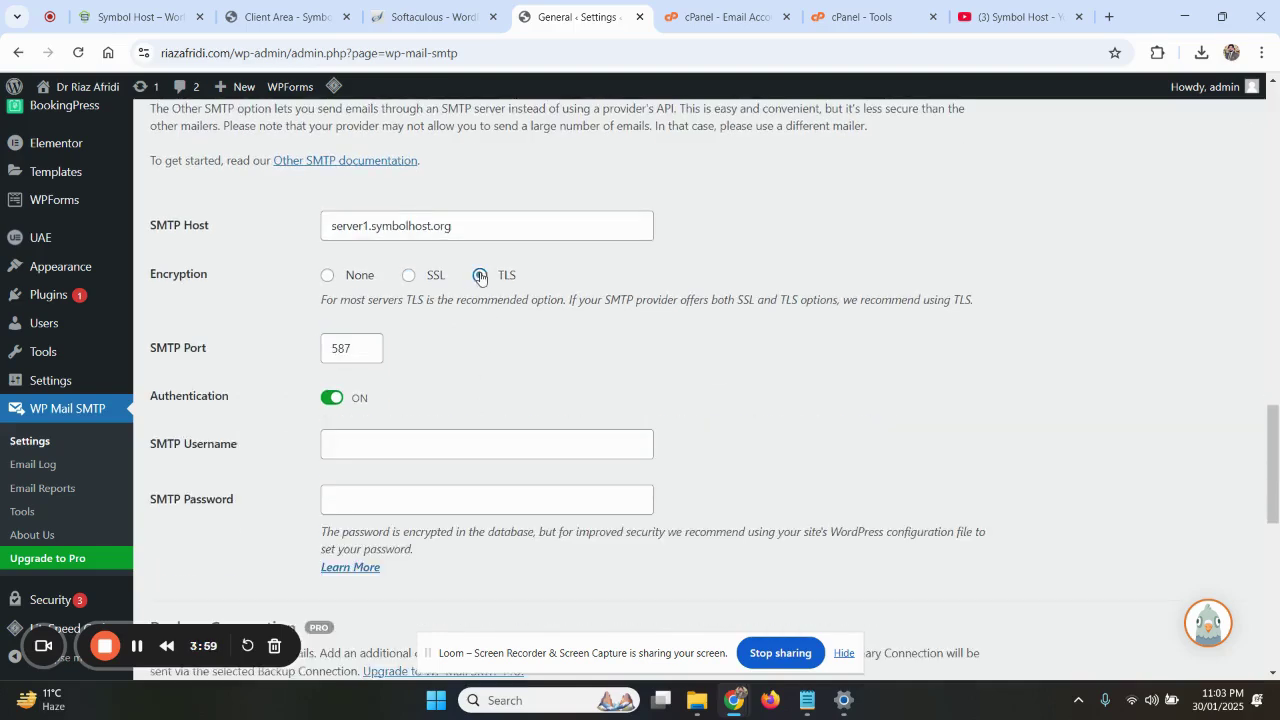
click(332, 353)
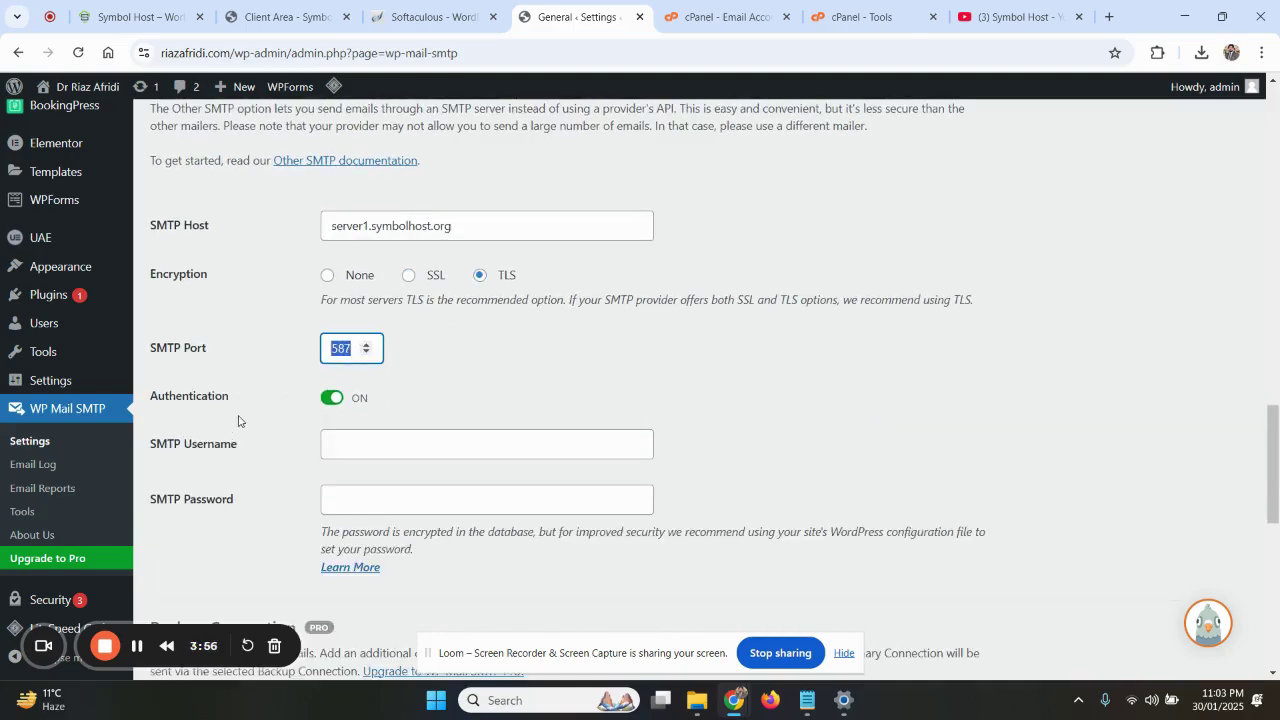
scroll(238, 420, down, 2)
click(204, 280)
drag(248, 276, 184, 270)
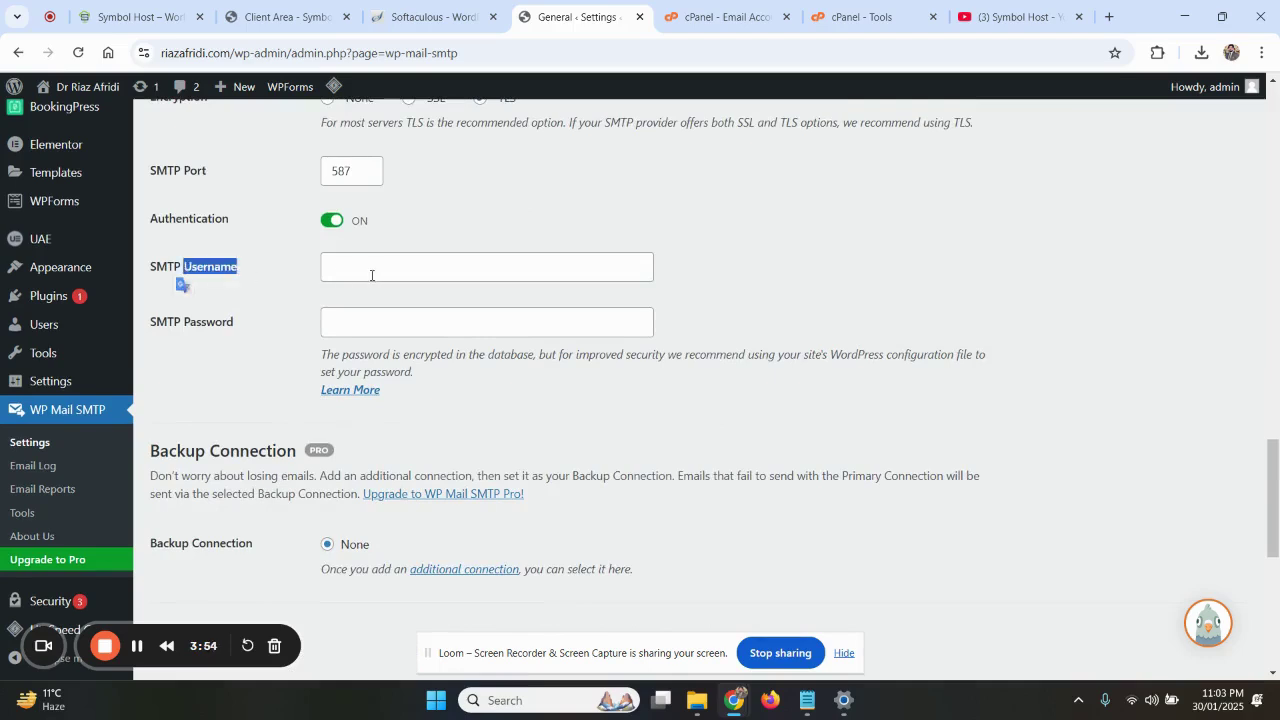
Copy the admin mailbox address from cPanel Email Accounts into SMTP Username
click(725, 17)
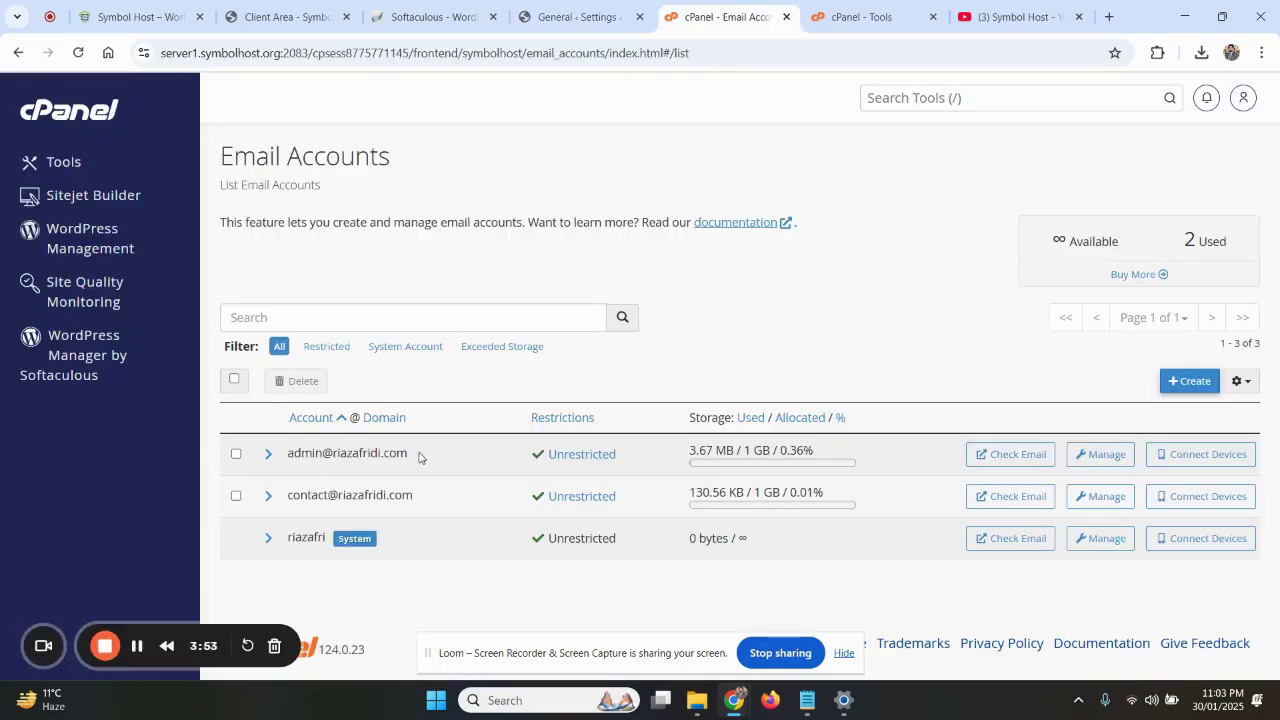
drag(419, 457, 287, 453)
key(ctrl+c)
click(600, 5)
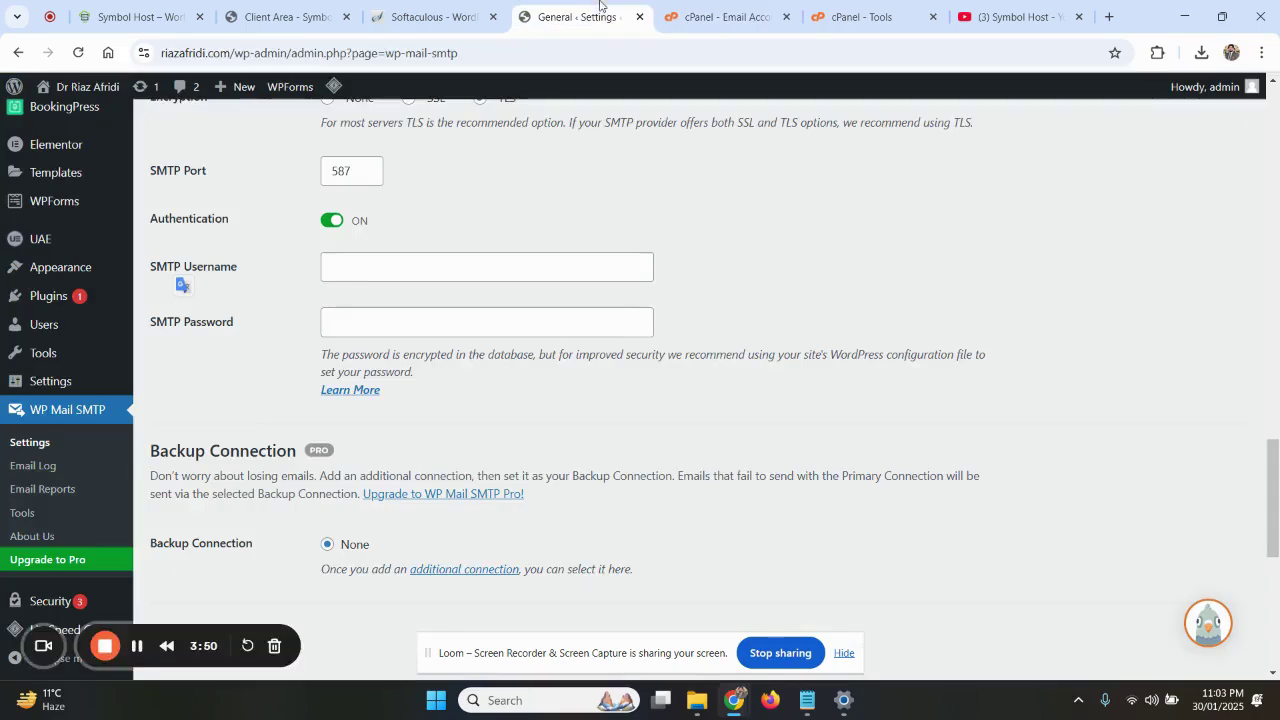
click(365, 270)
key(ctrl+v)
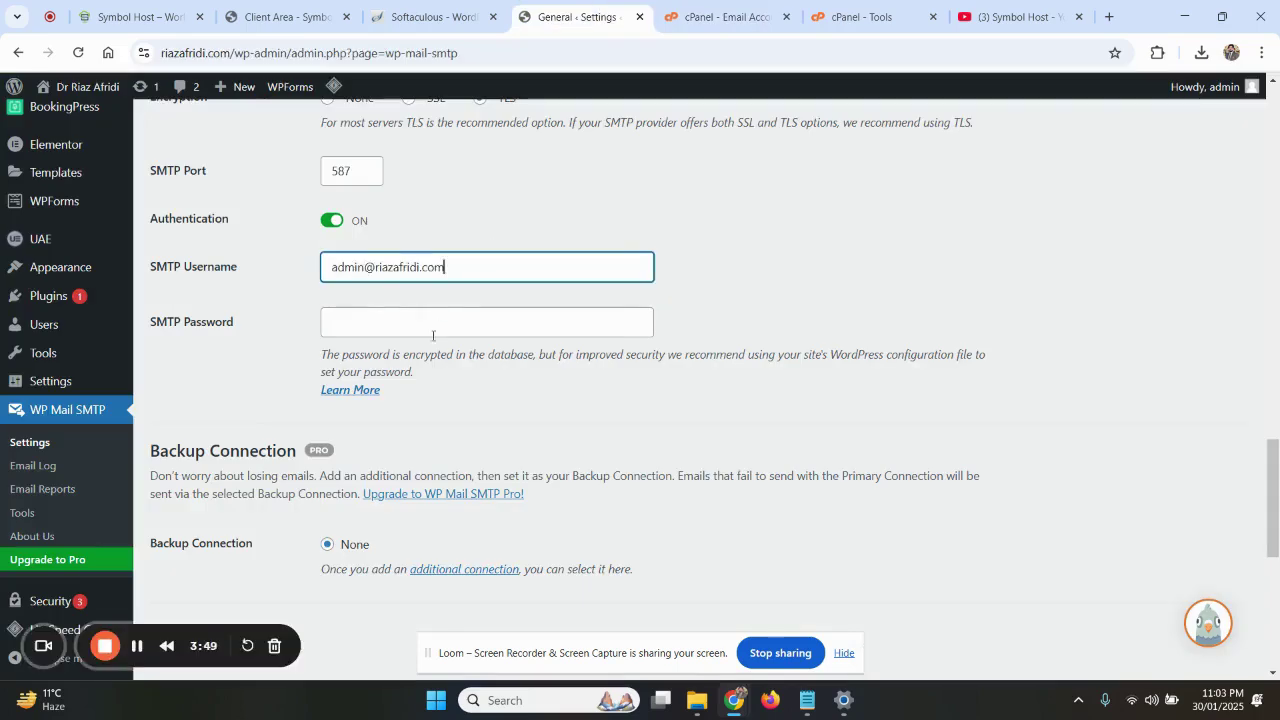
click(416, 325)
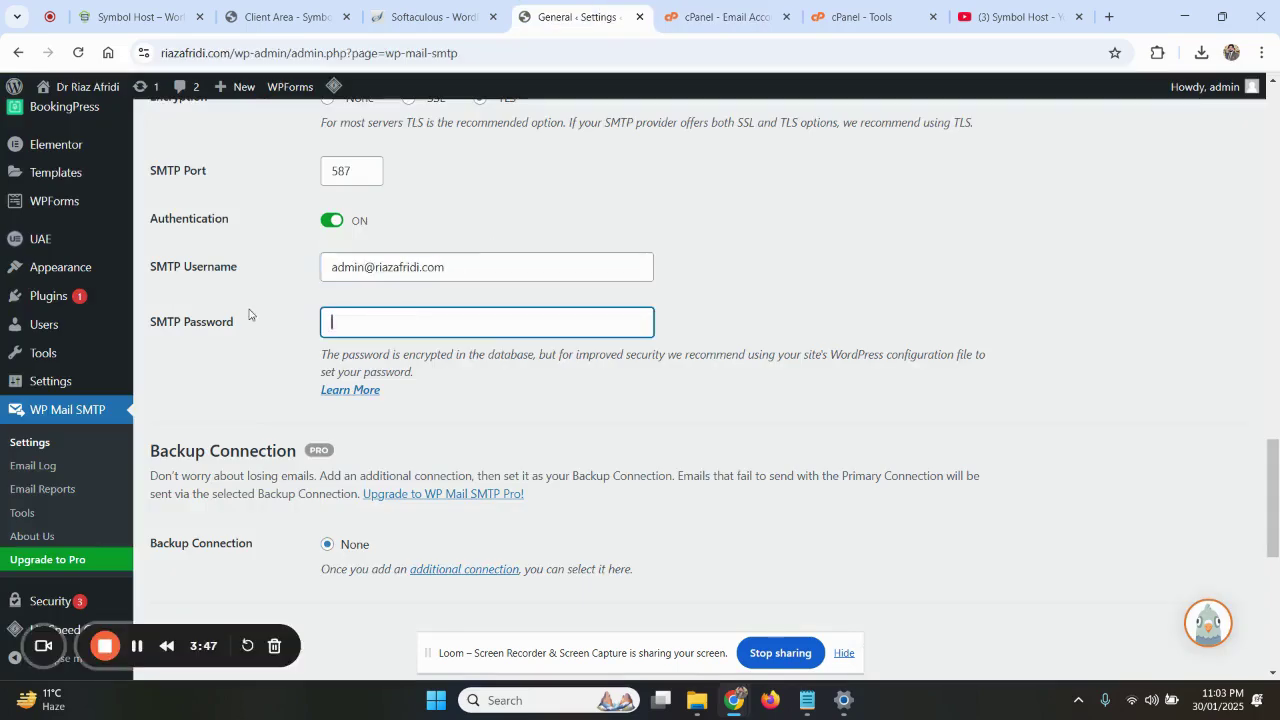
drag(444, 277, 283, 289)
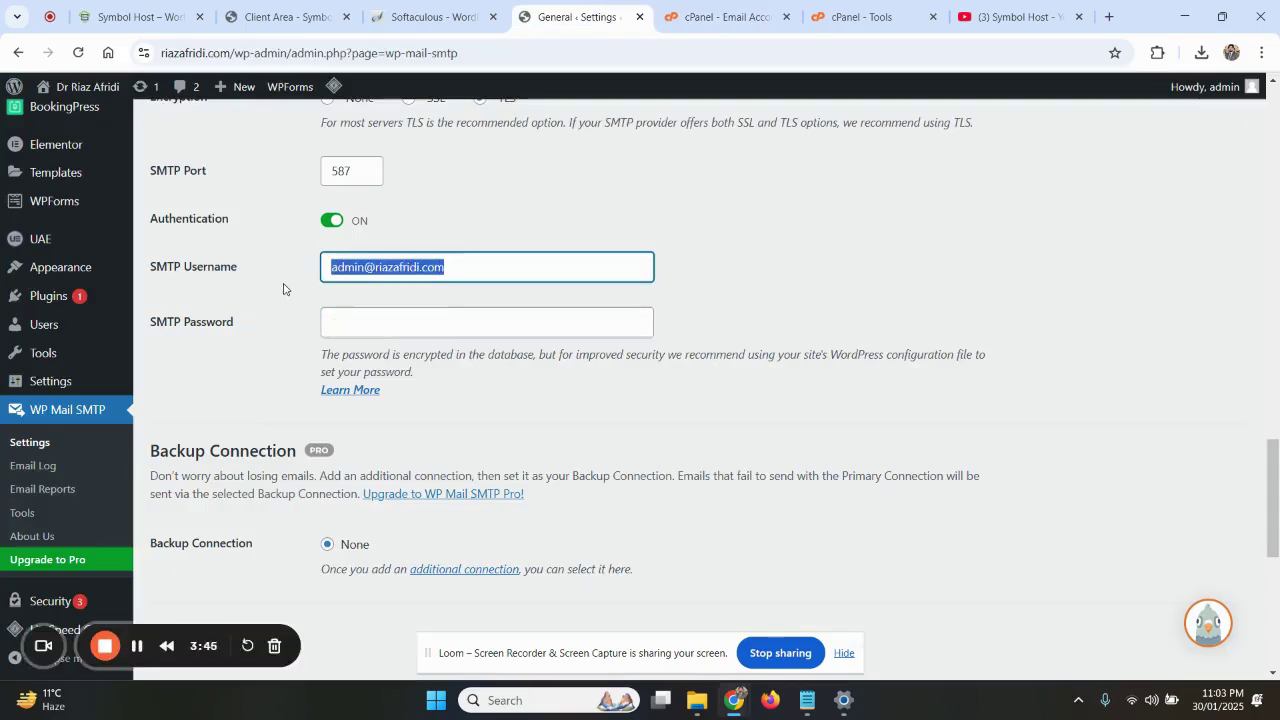
In cPanel, open the Create an Email Account form and start setting its password
click(718, 16)
click(1183, 378)
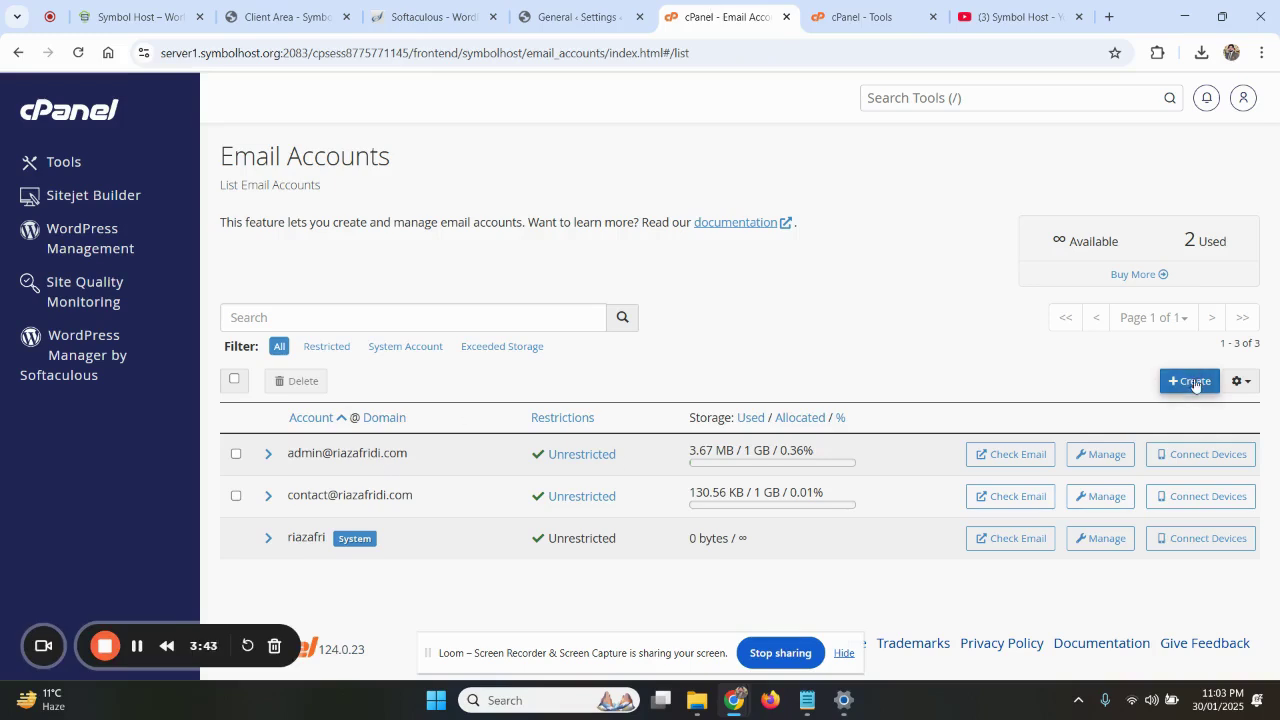
scroll(591, 373, down, 1)
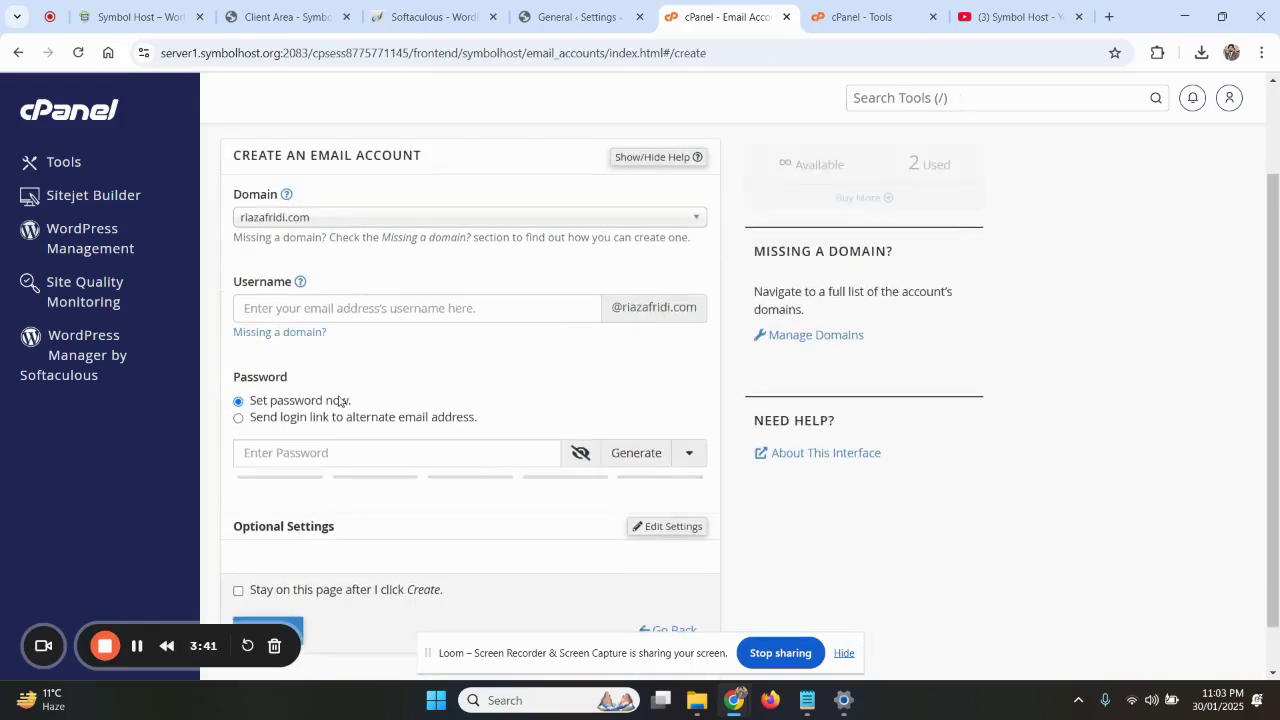
click(319, 450)
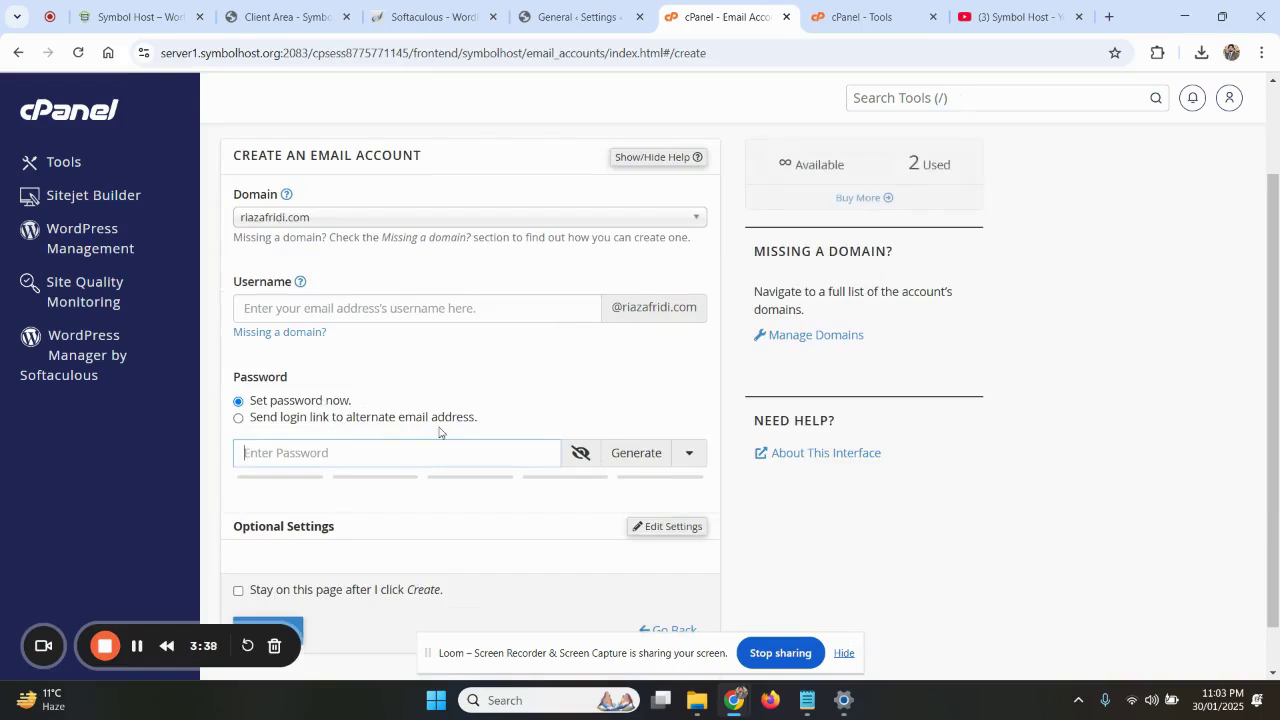
Enter the mailbox password as SMTP Password and save the WP Mail SMTP settings
click(575, 17)
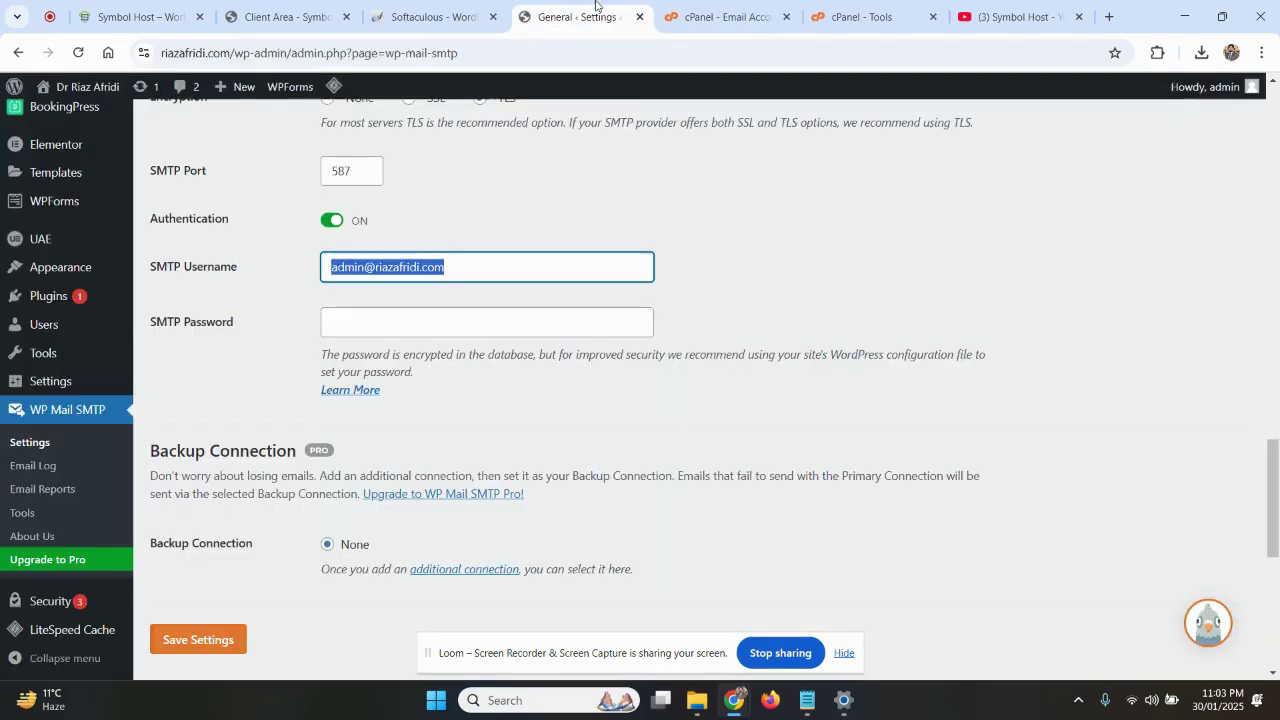
click(380, 321)
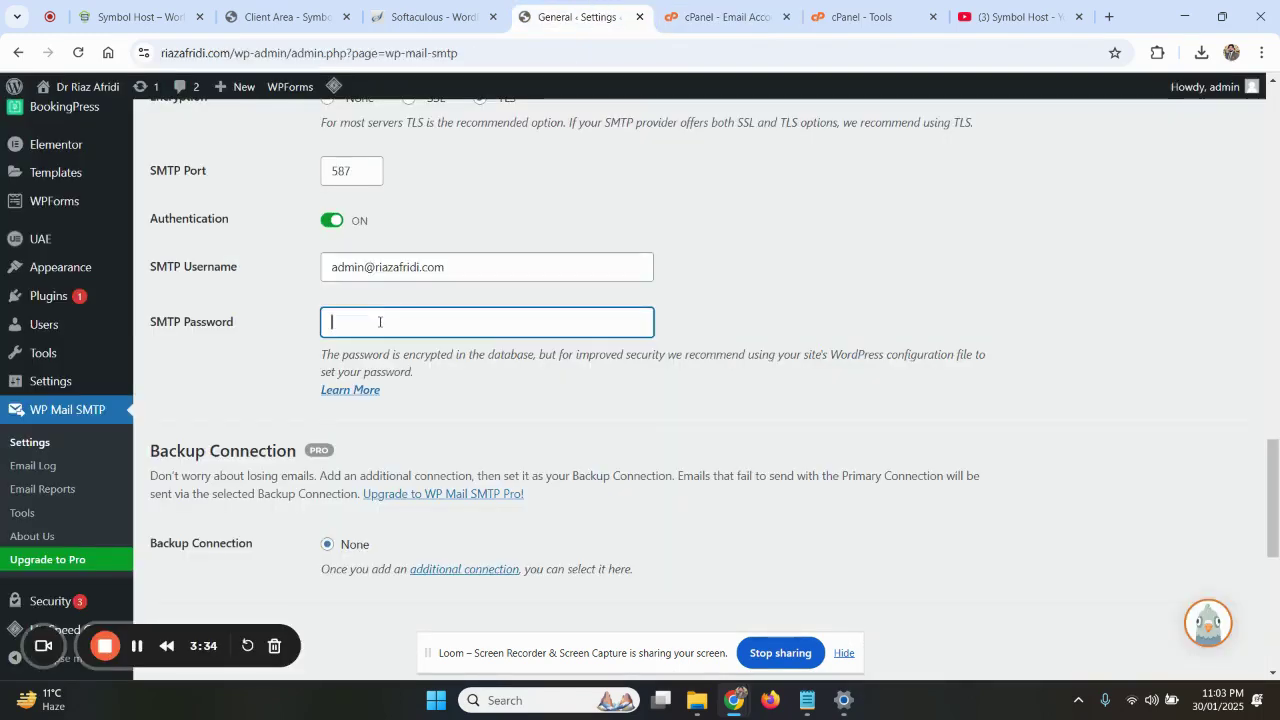
text(••)
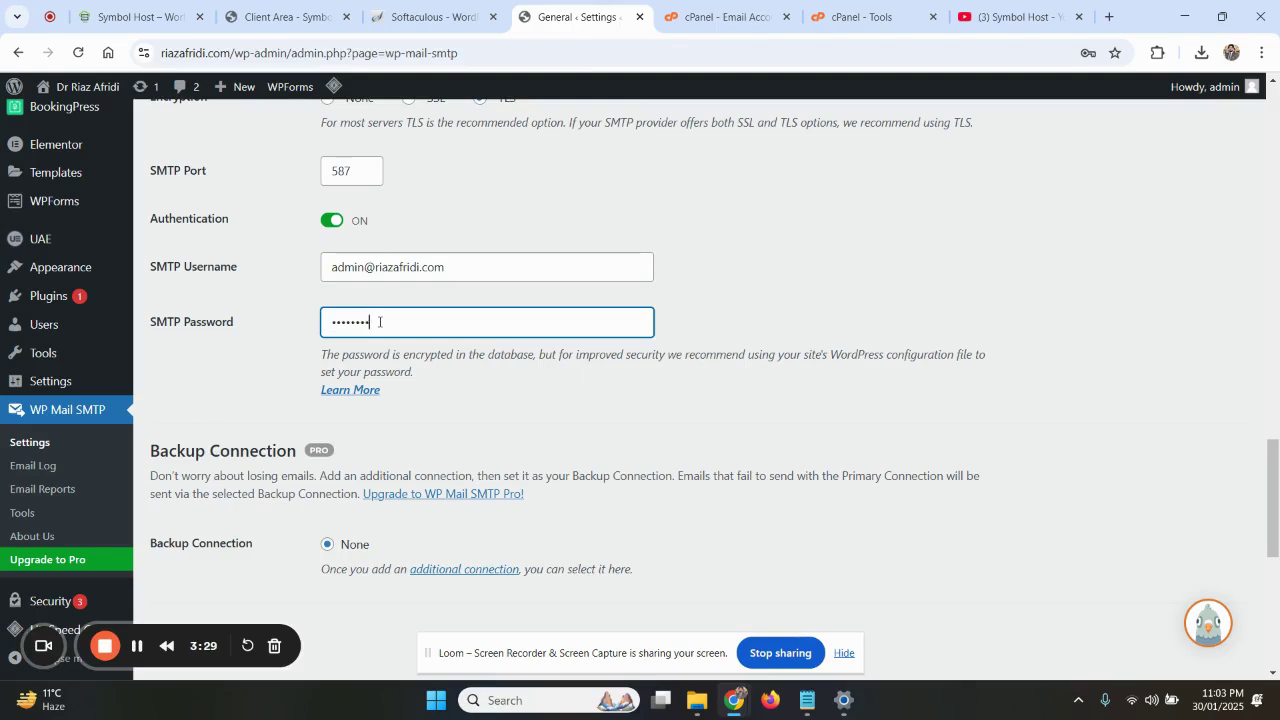
scroll(380, 321, down, 2)
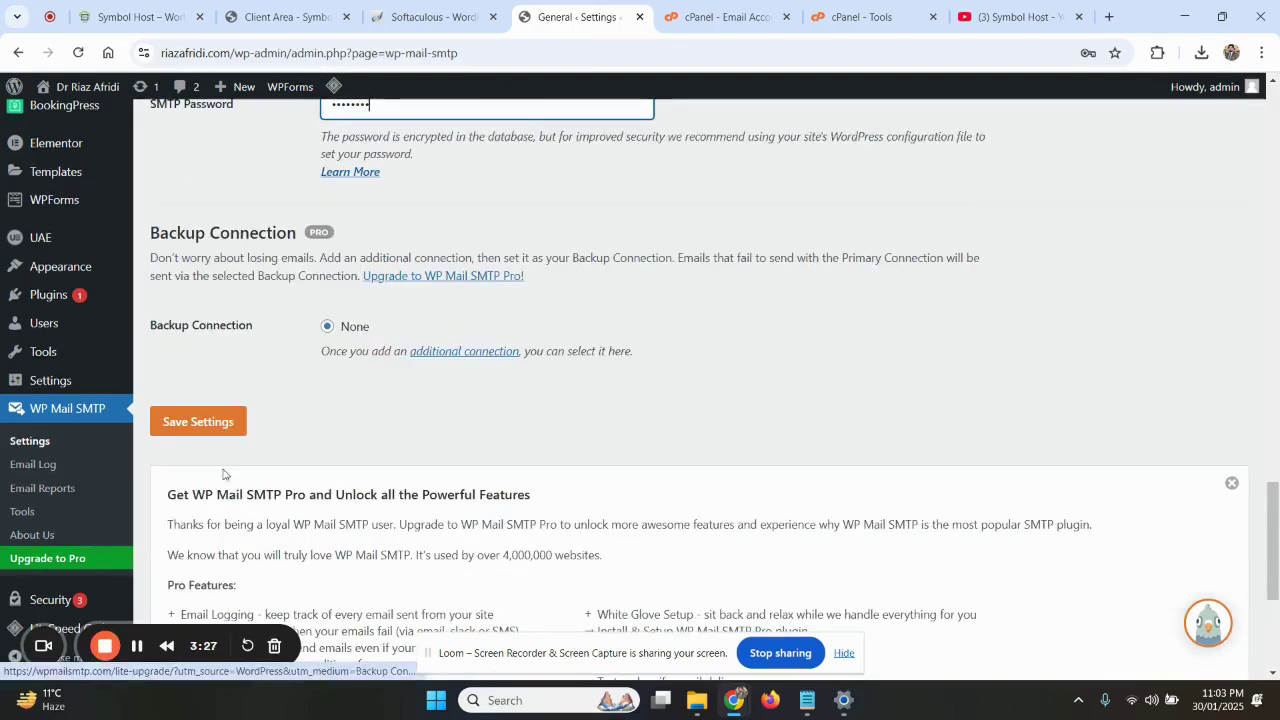
click(209, 430)
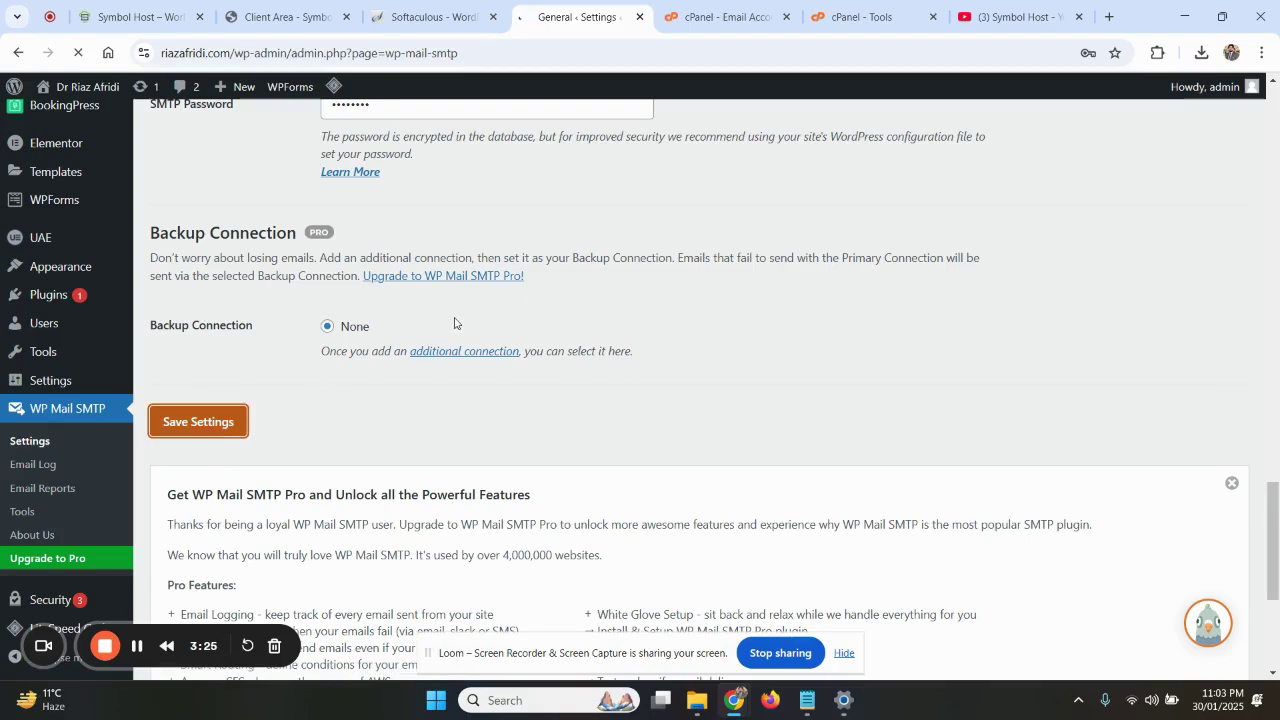
scroll(486, 385, down, 3)
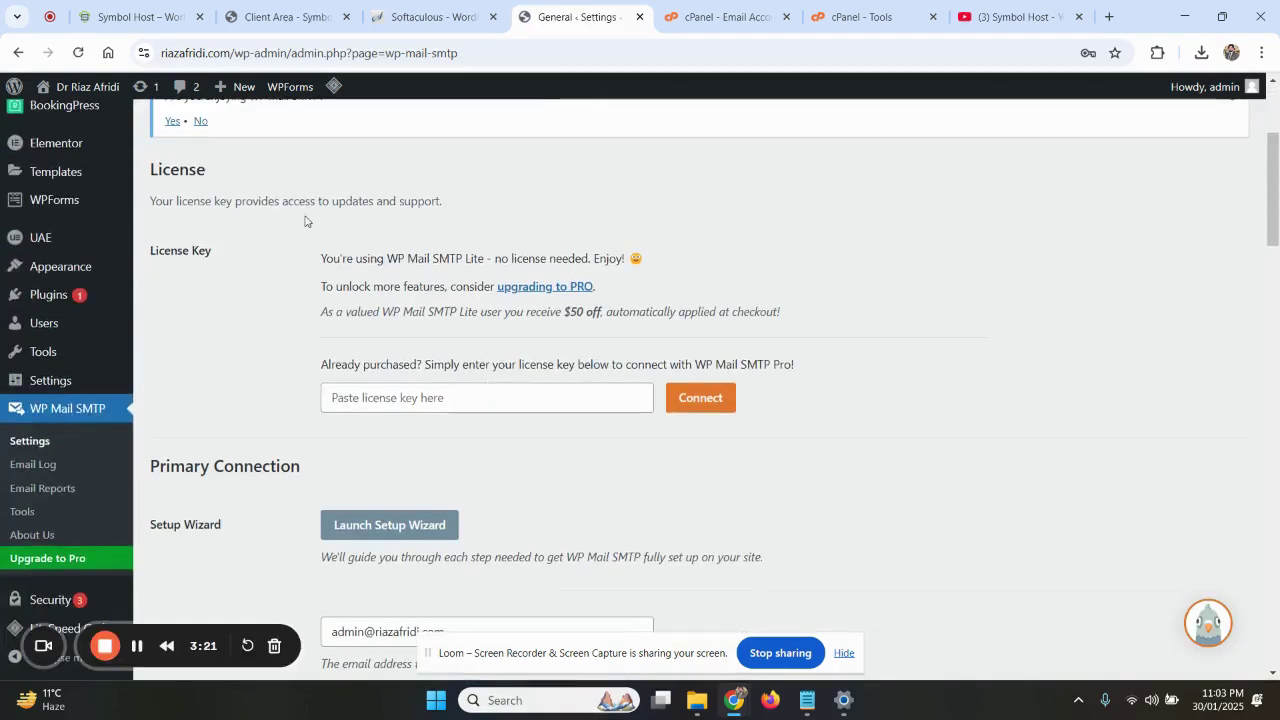
scroll(306, 220, down, 1)
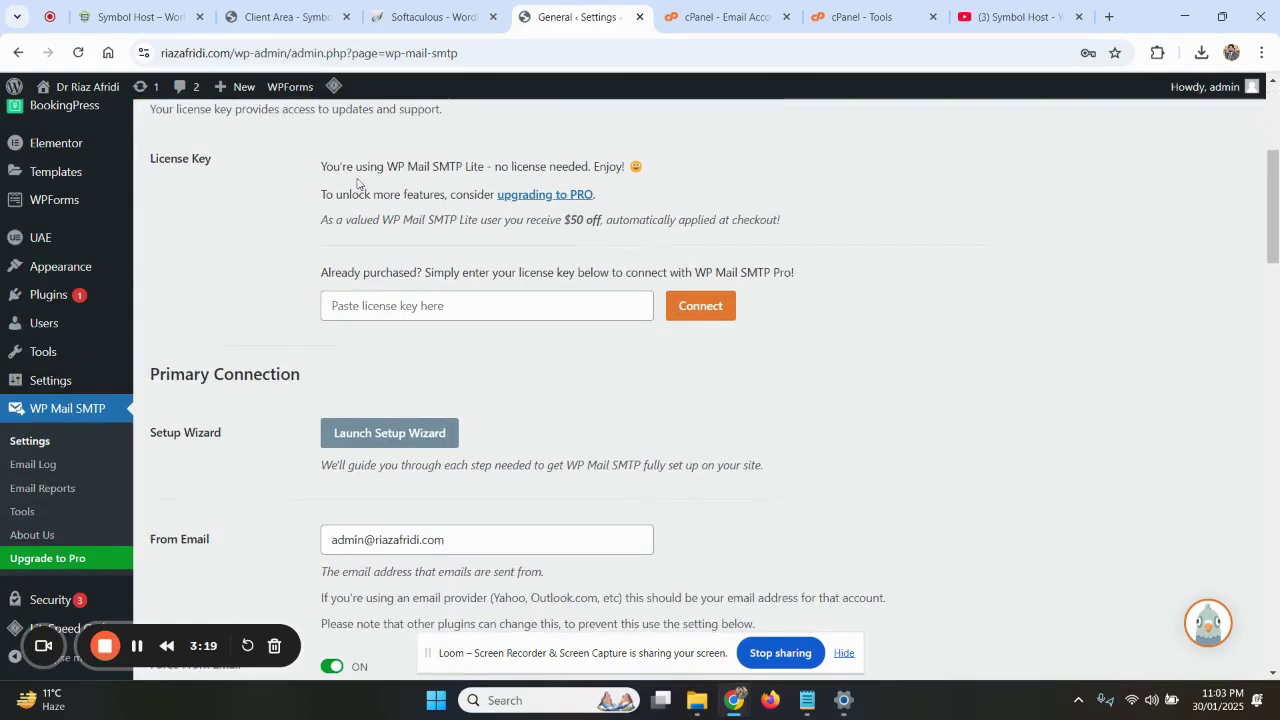
Open the WP Mail SMTP test email tool and set Send To to the suggested admin address
click(35, 513)
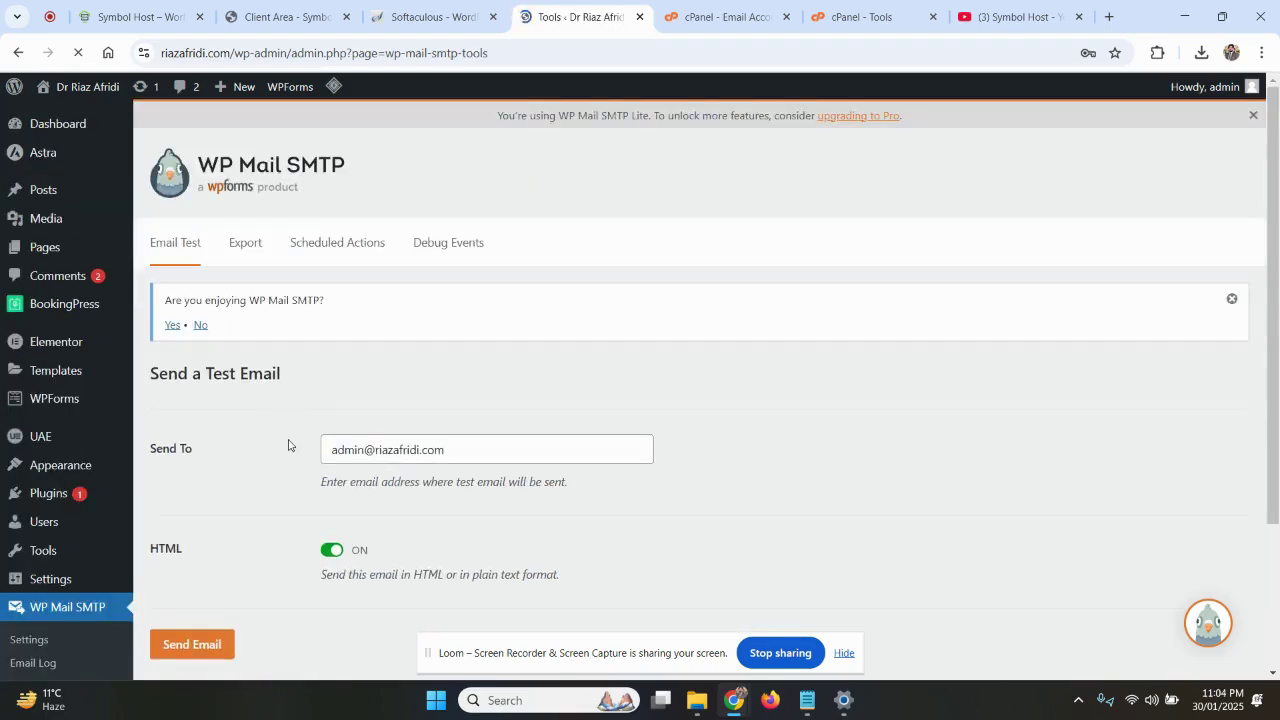
scroll(283, 449, down, 2)
drag(158, 298, 232, 293)
click(218, 290)
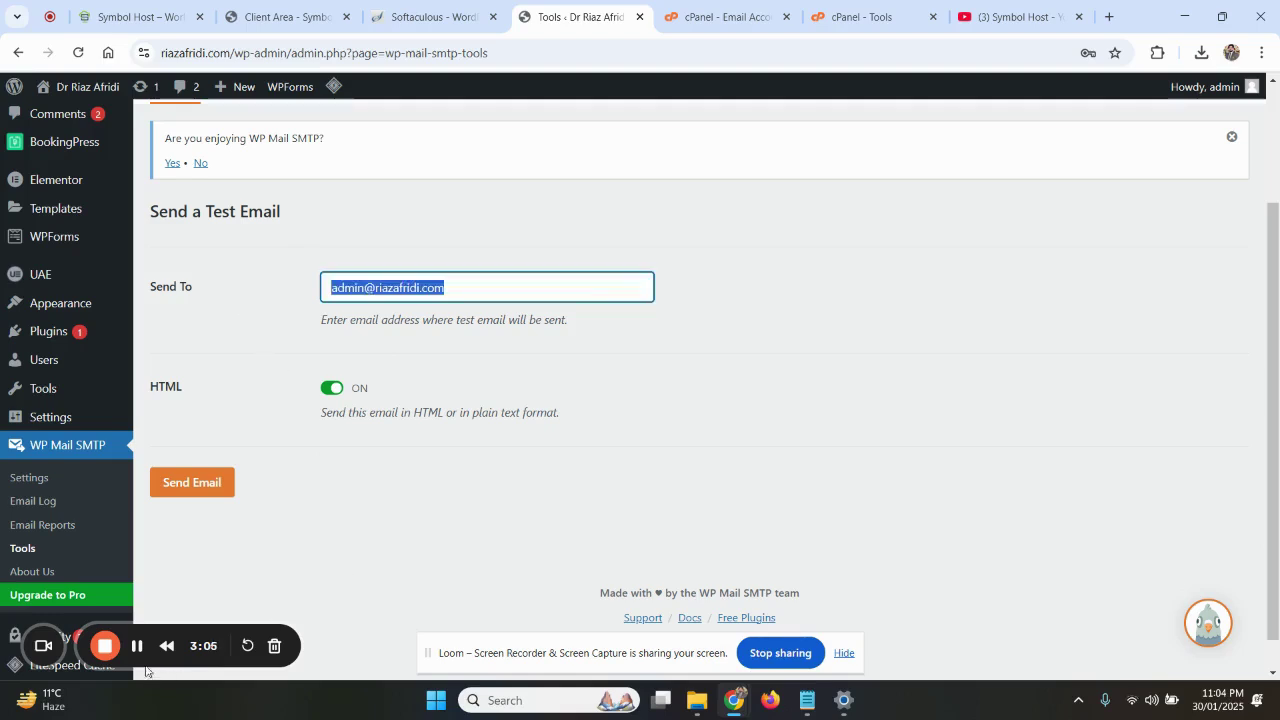
drag(480, 280, 312, 288)
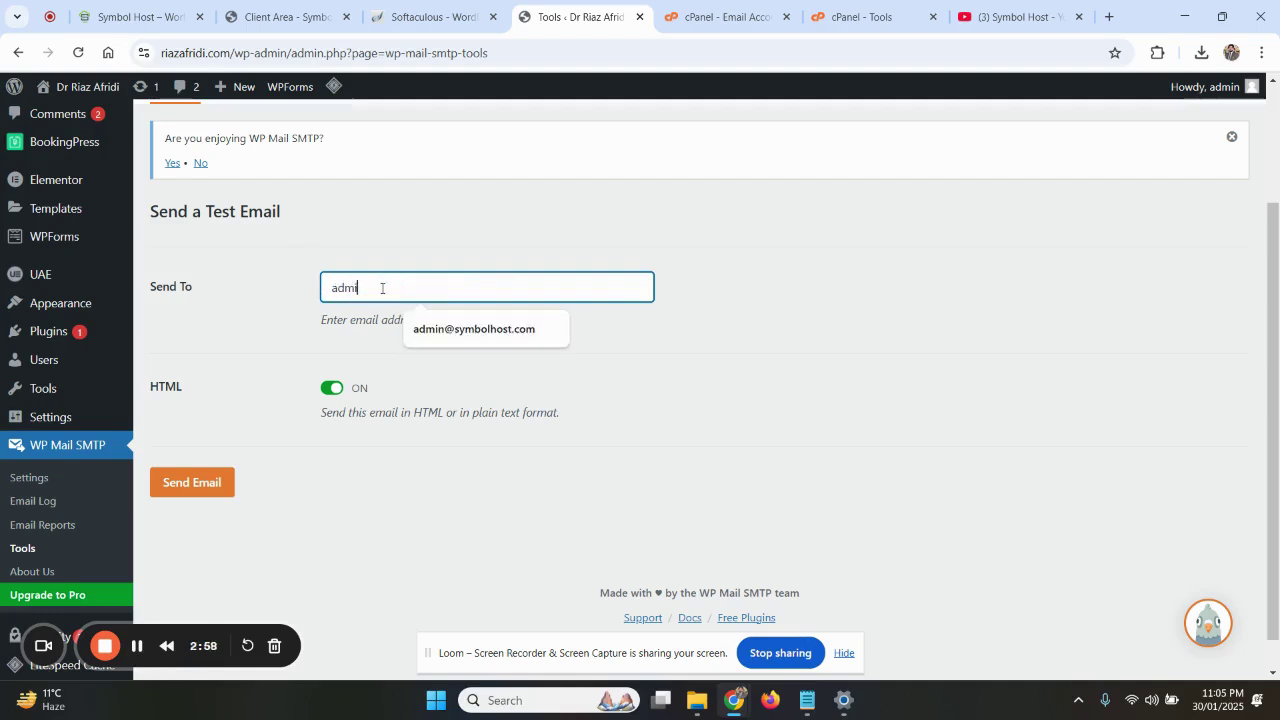
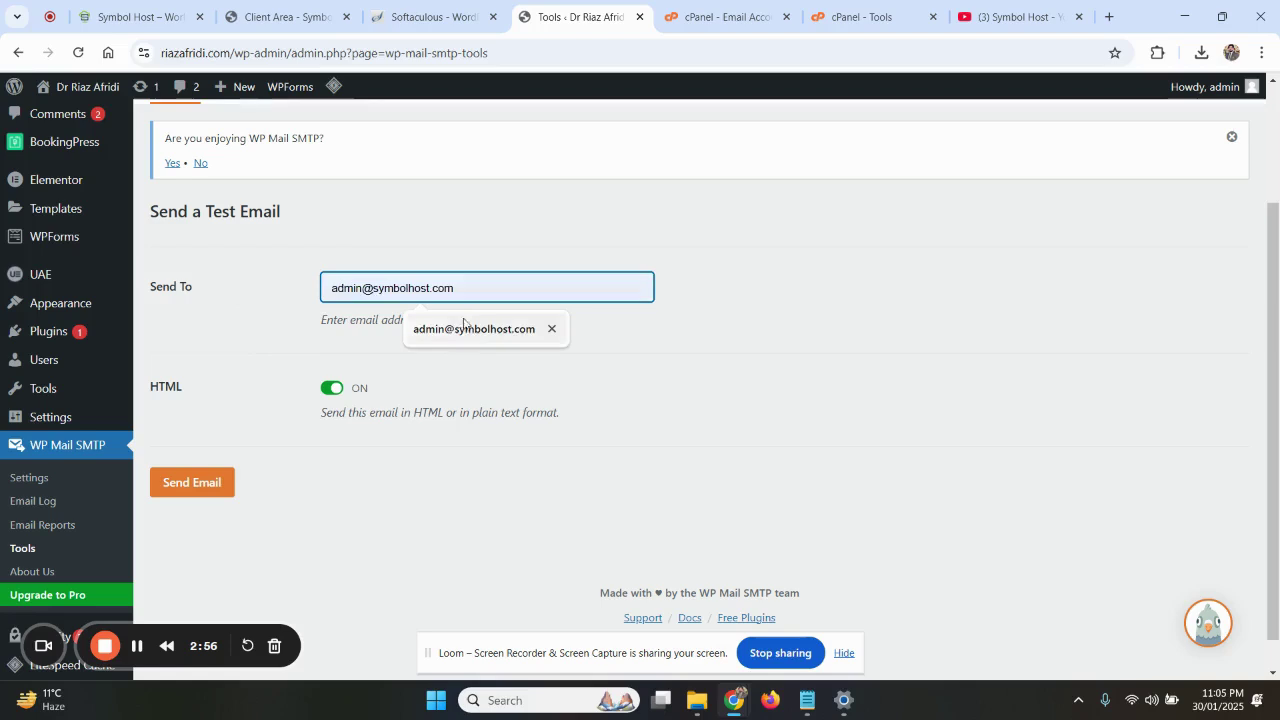
click(458, 333)
drag(458, 294, 320, 307)
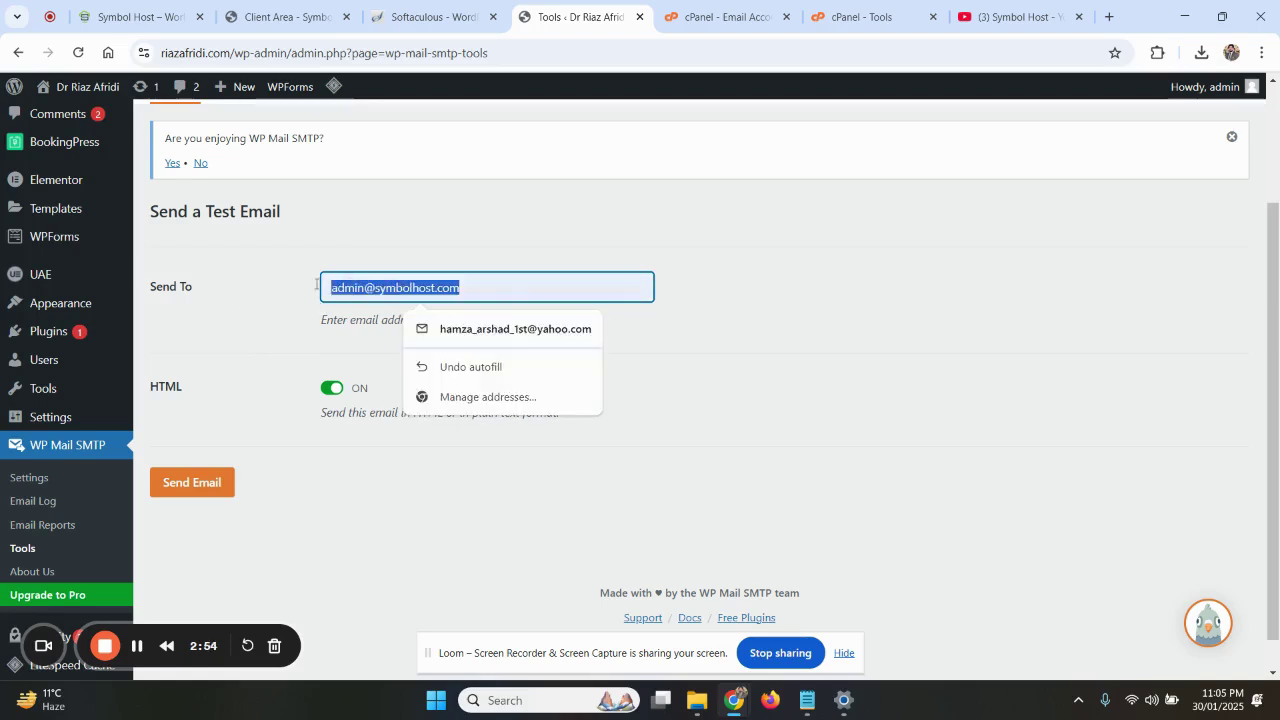
click(265, 335)
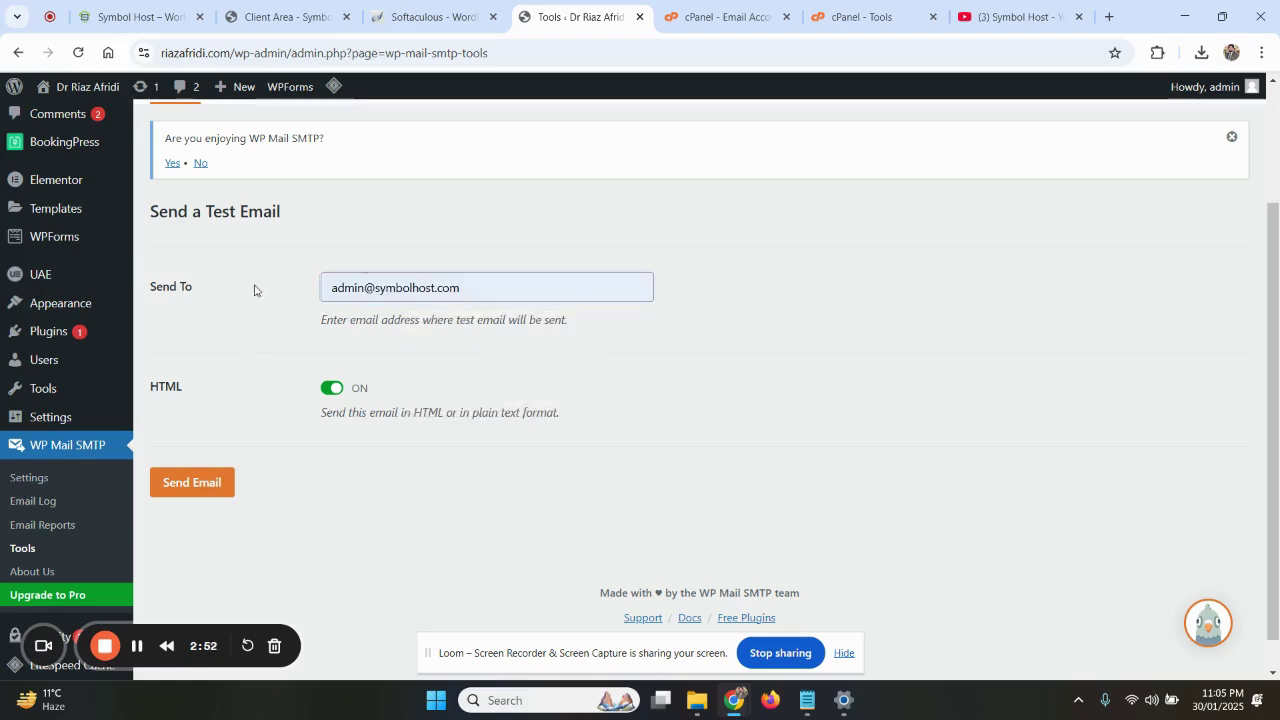
Leave cPanel's new-account form for the Email Accounts list, then return to the test email page
key(ctrl+Tab)
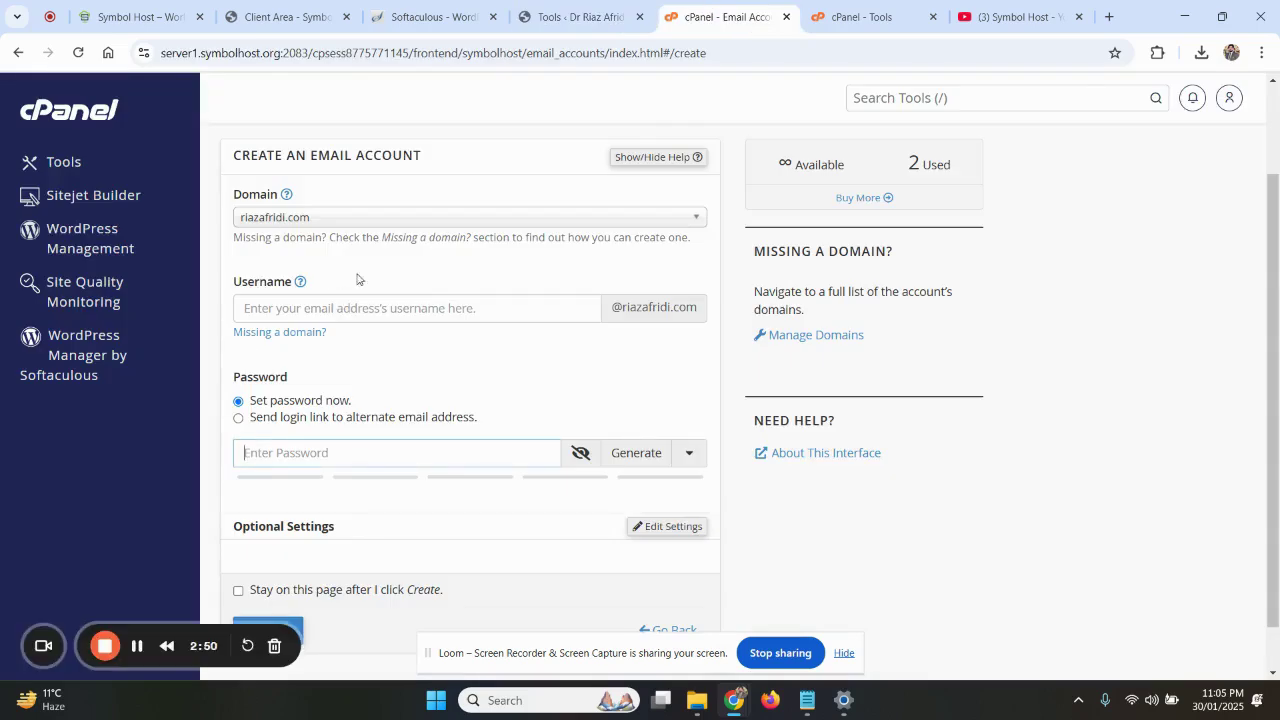
scroll(357, 279, down, 2)
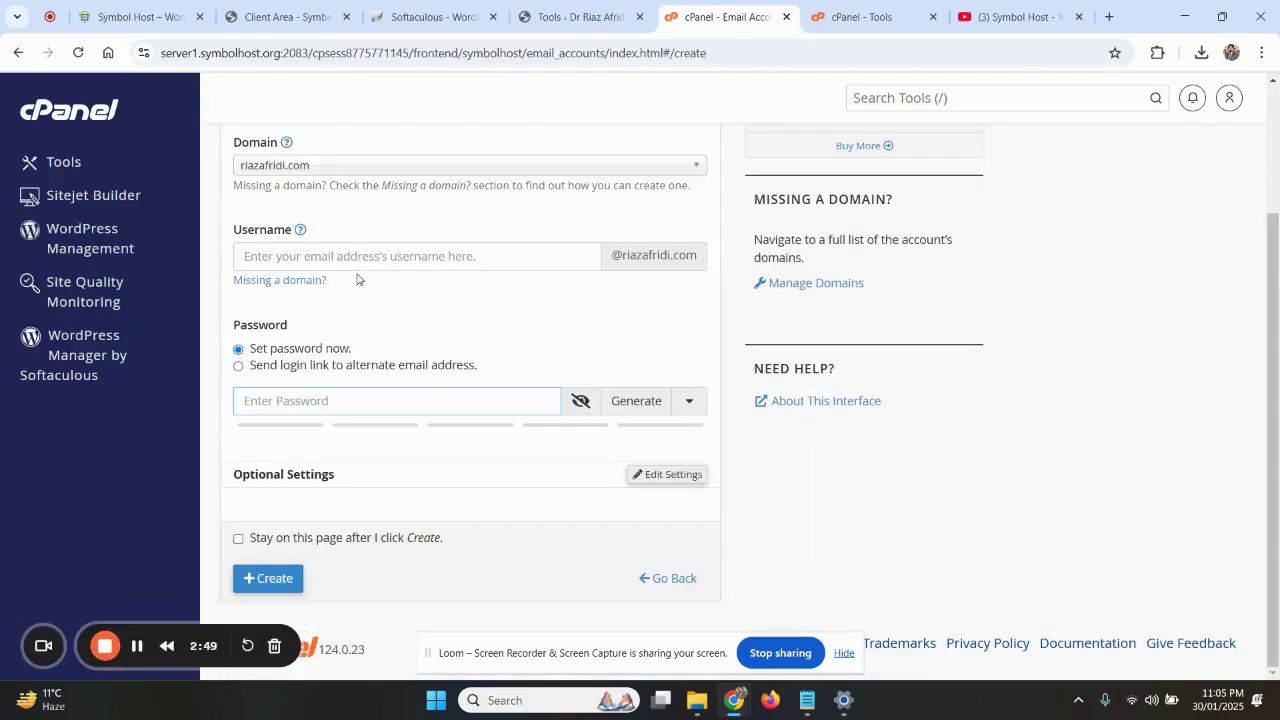
click(642, 578)
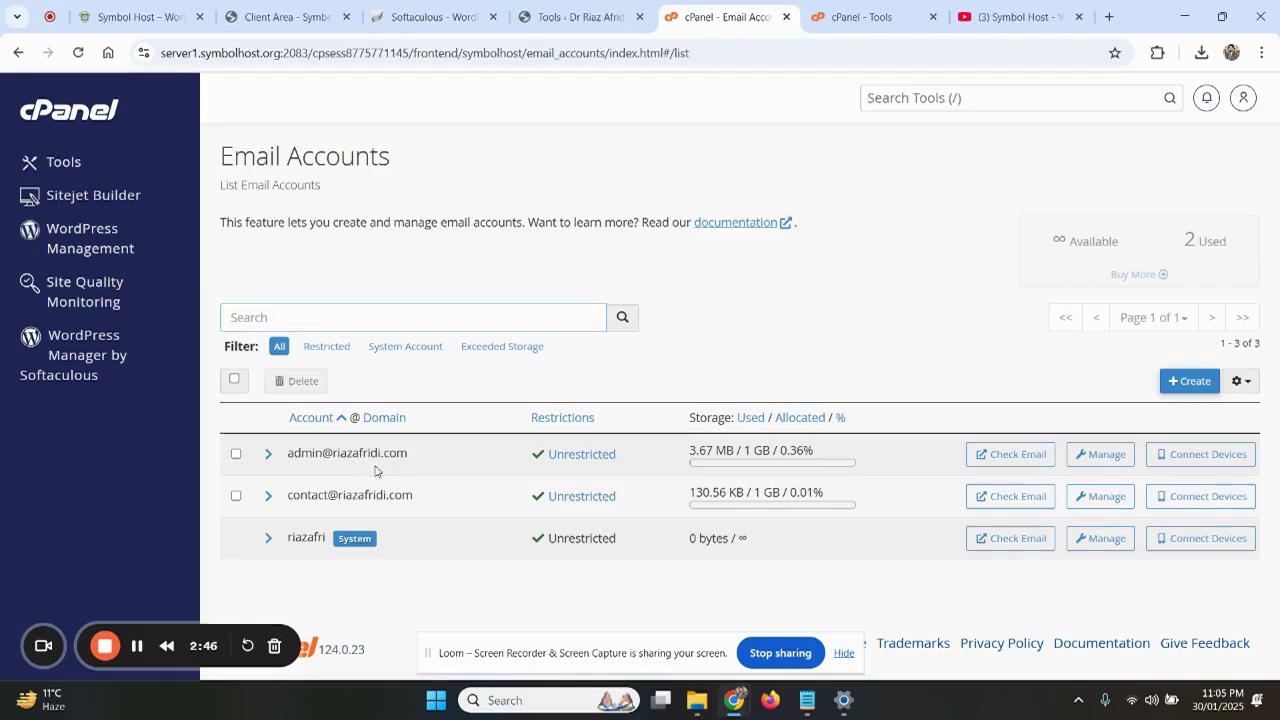
drag(408, 453, 284, 455)
click(585, 17)
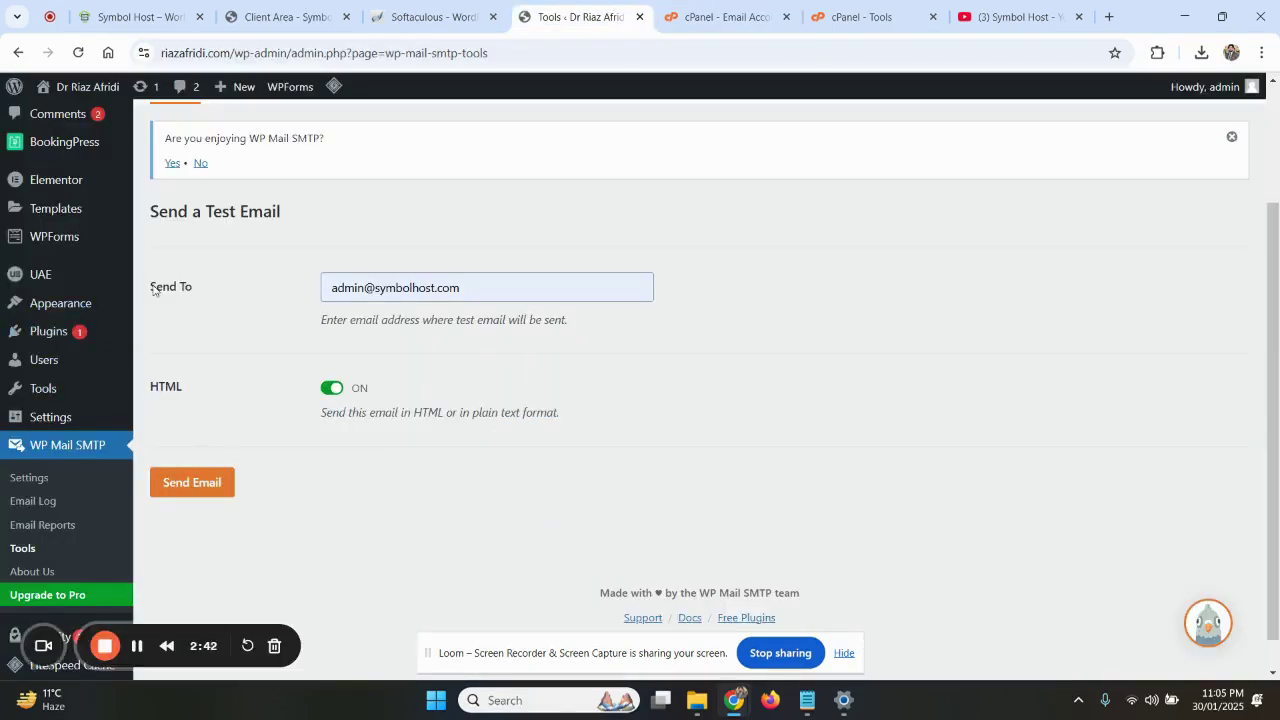
Send the HTML test email to the chosen admin recipient
drag(153, 290, 286, 293)
drag(150, 214, 291, 211)
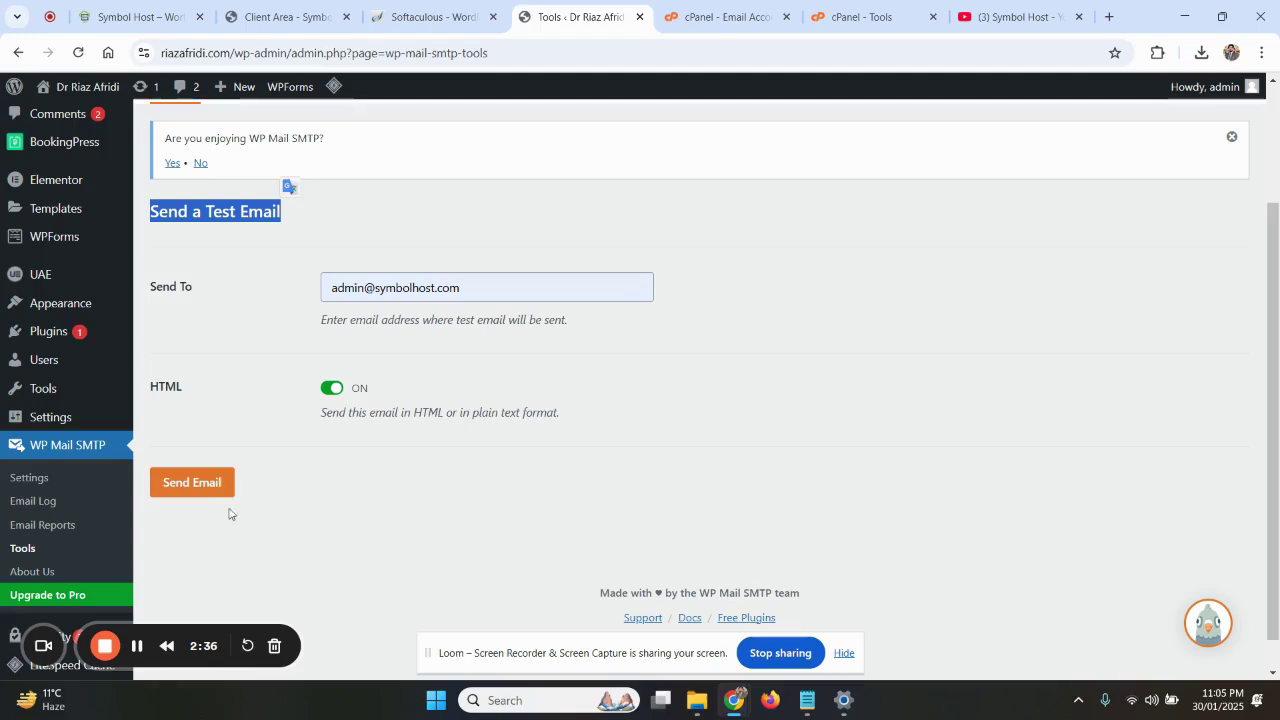
click(199, 482)
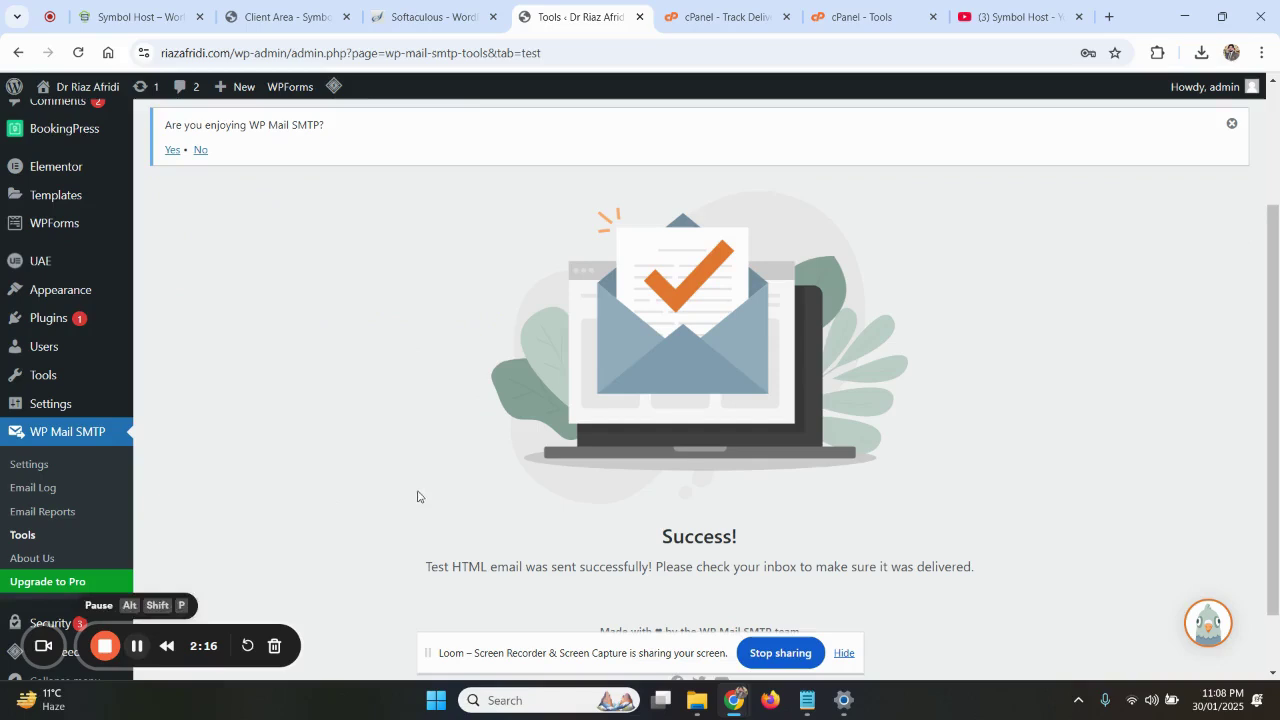
Review the Success! message confirming the test HTML email was sent
scroll(481, 355, down, 1)
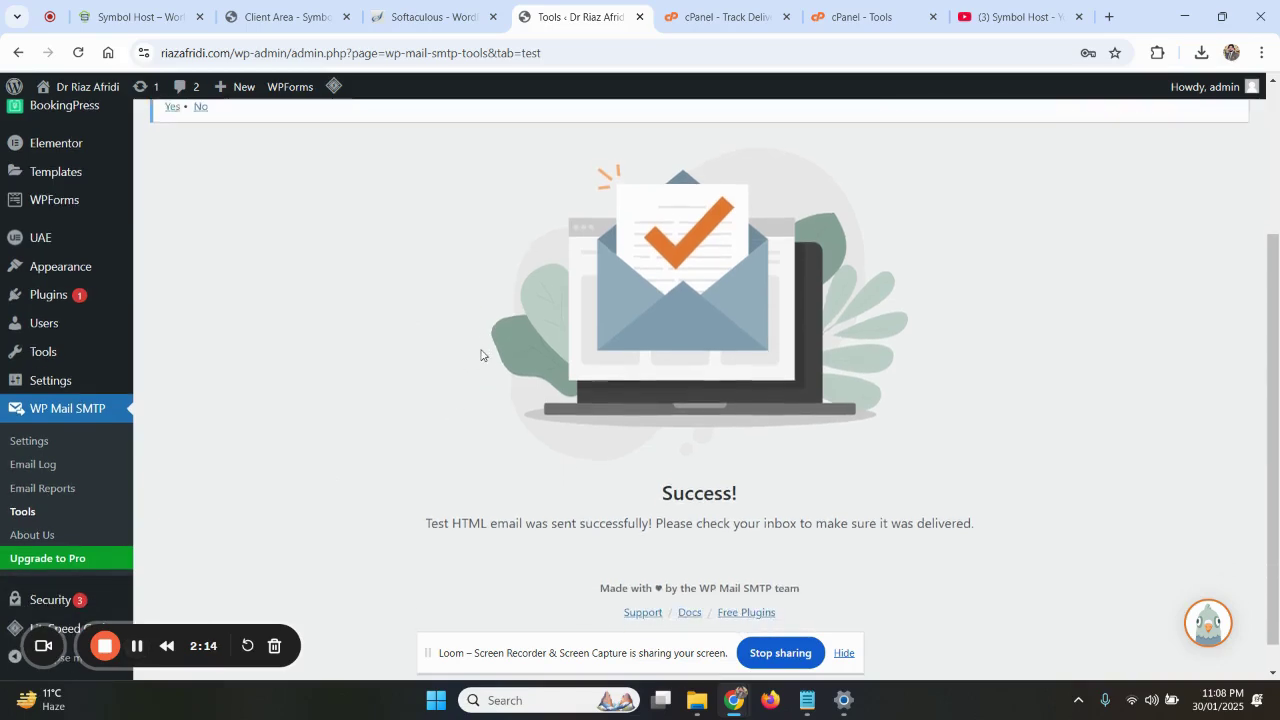
scroll(481, 355, down, 1)
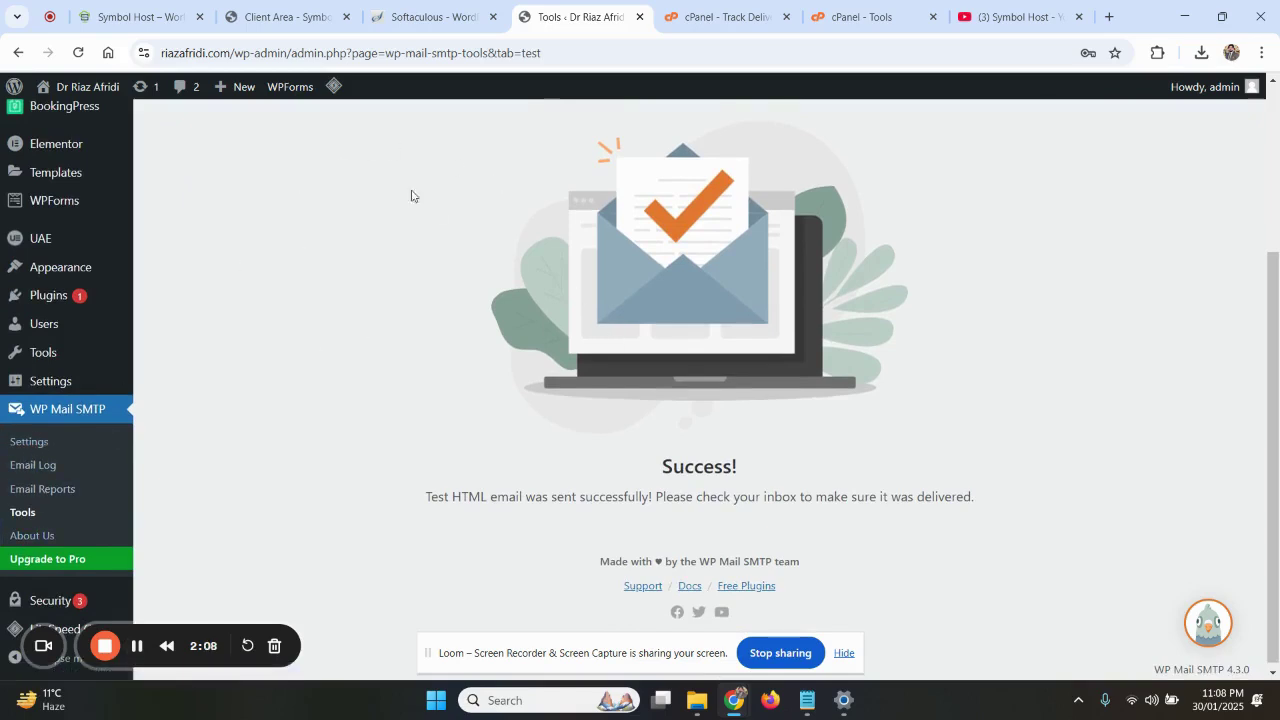
drag(660, 464, 708, 461)
click(492, 493)
drag(417, 499, 989, 500)
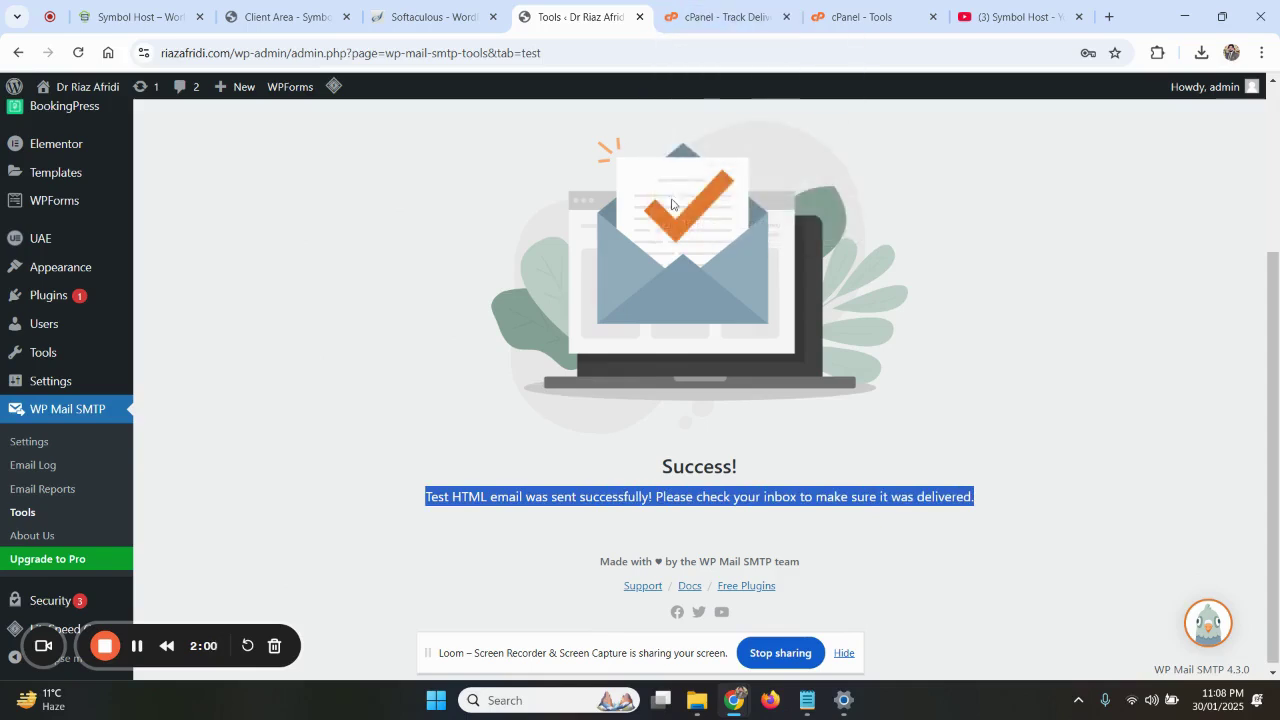
scroll(571, 298, up, 3)
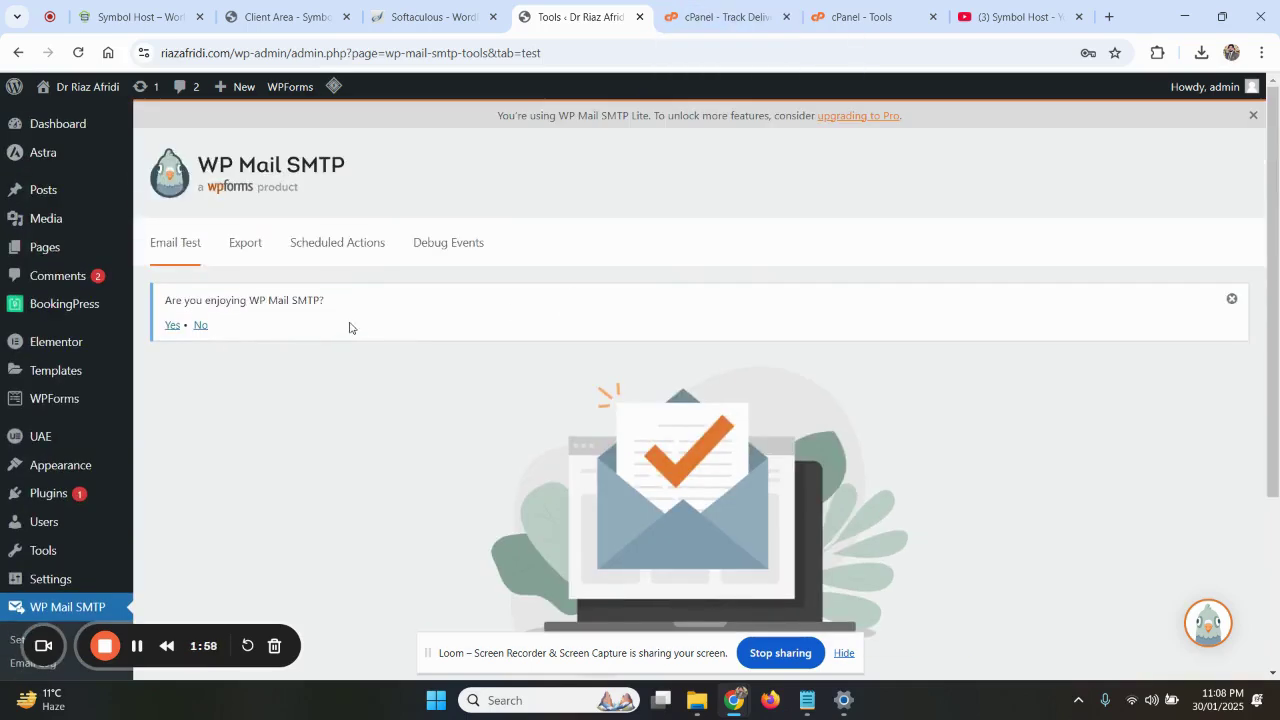
drag(349, 327, 155, 285)
click(376, 372)
scroll(376, 372, down, 2)
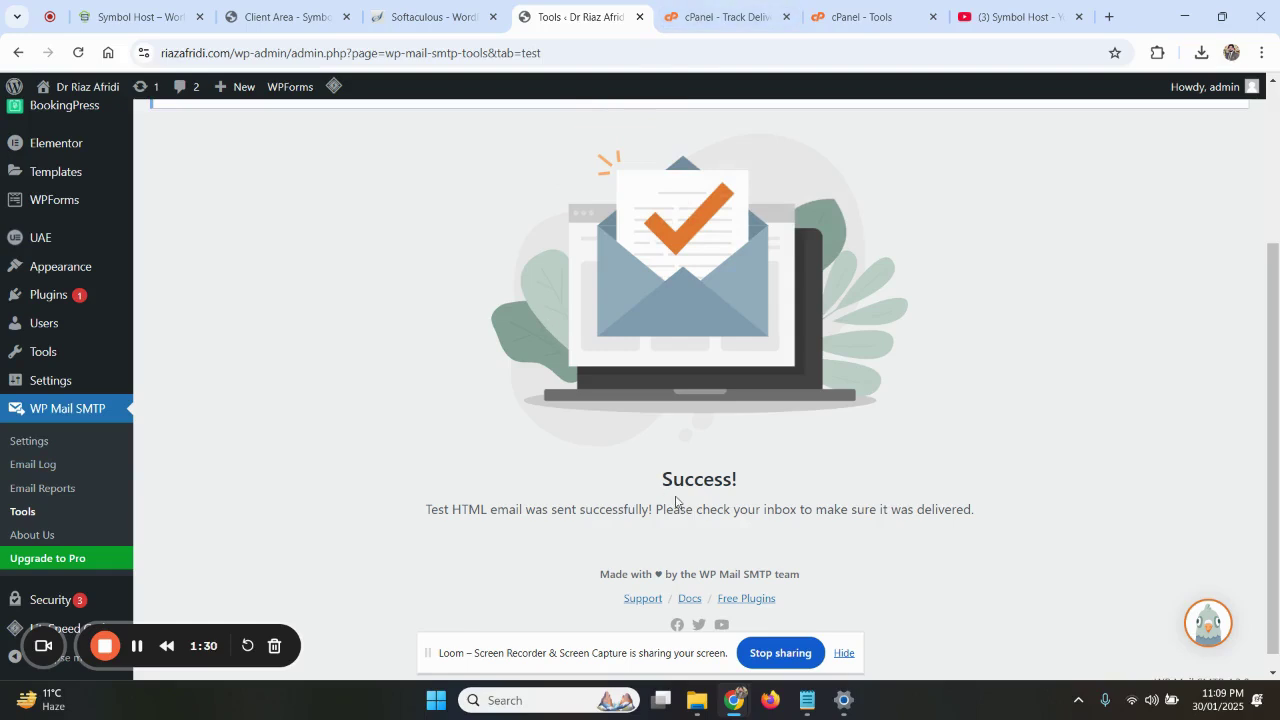
Switch to the Symbol Host tab showing the symbolhost.com homepage
click(172, 10)
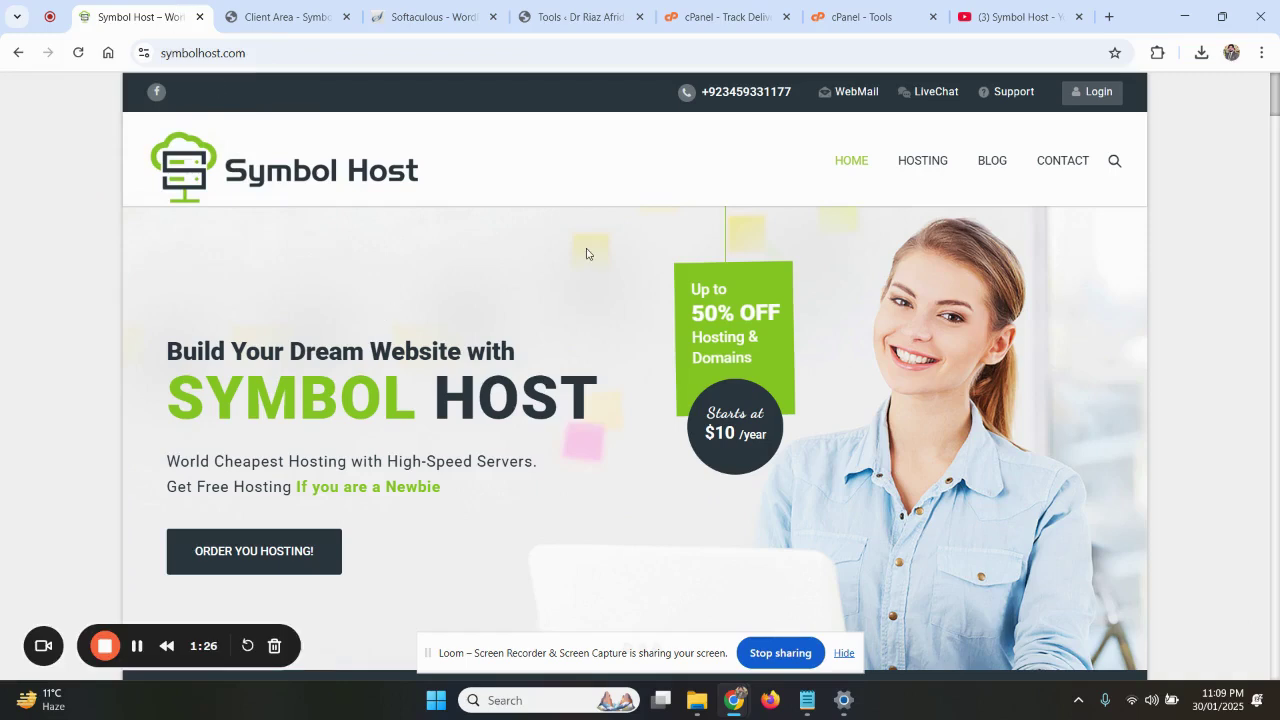